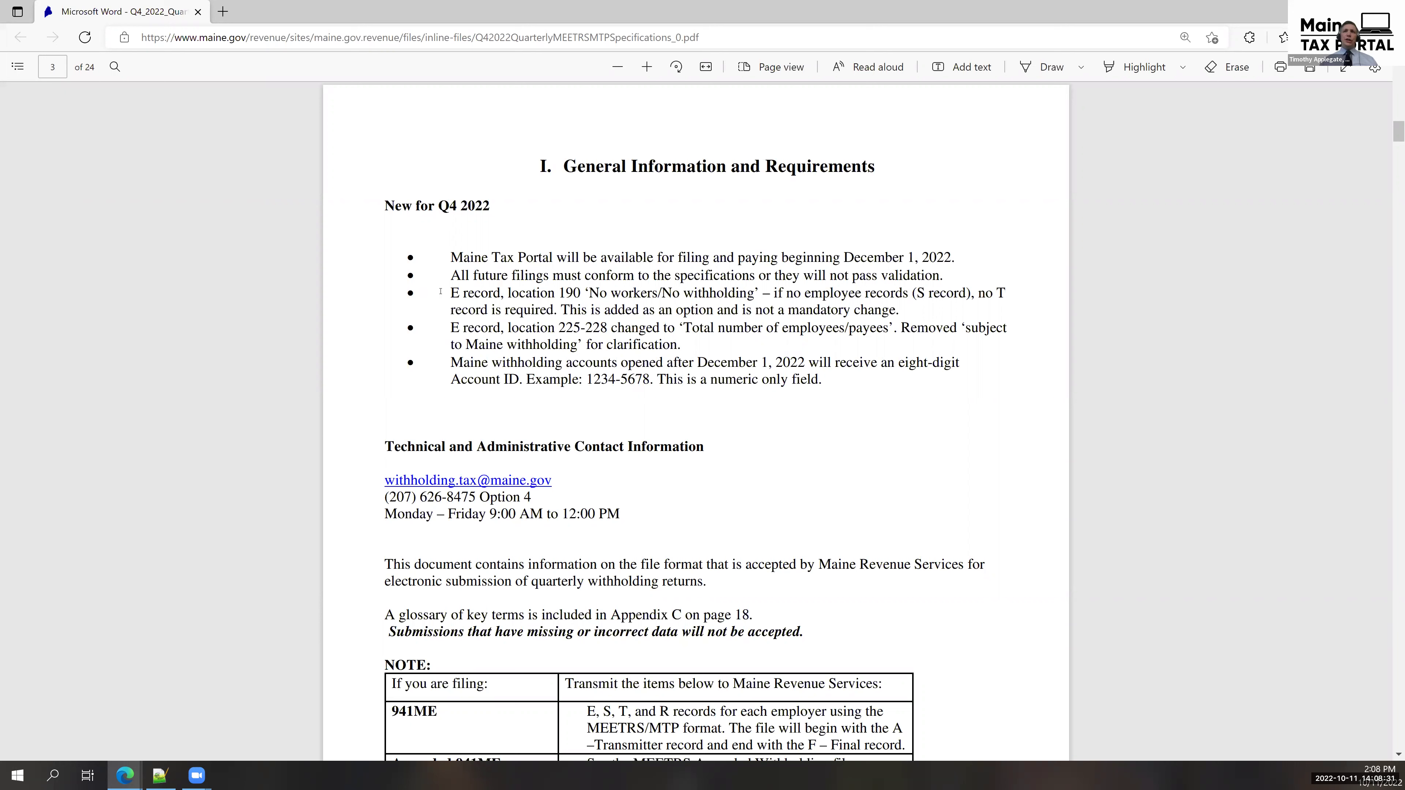
Jump to page 13 of the specifications PDF to review the Employer record table.
{"action": "left_click", "coordinate": [55, 68]}
{"action": "type", "text": "13"}
{"action": "key", "text": "Return"}
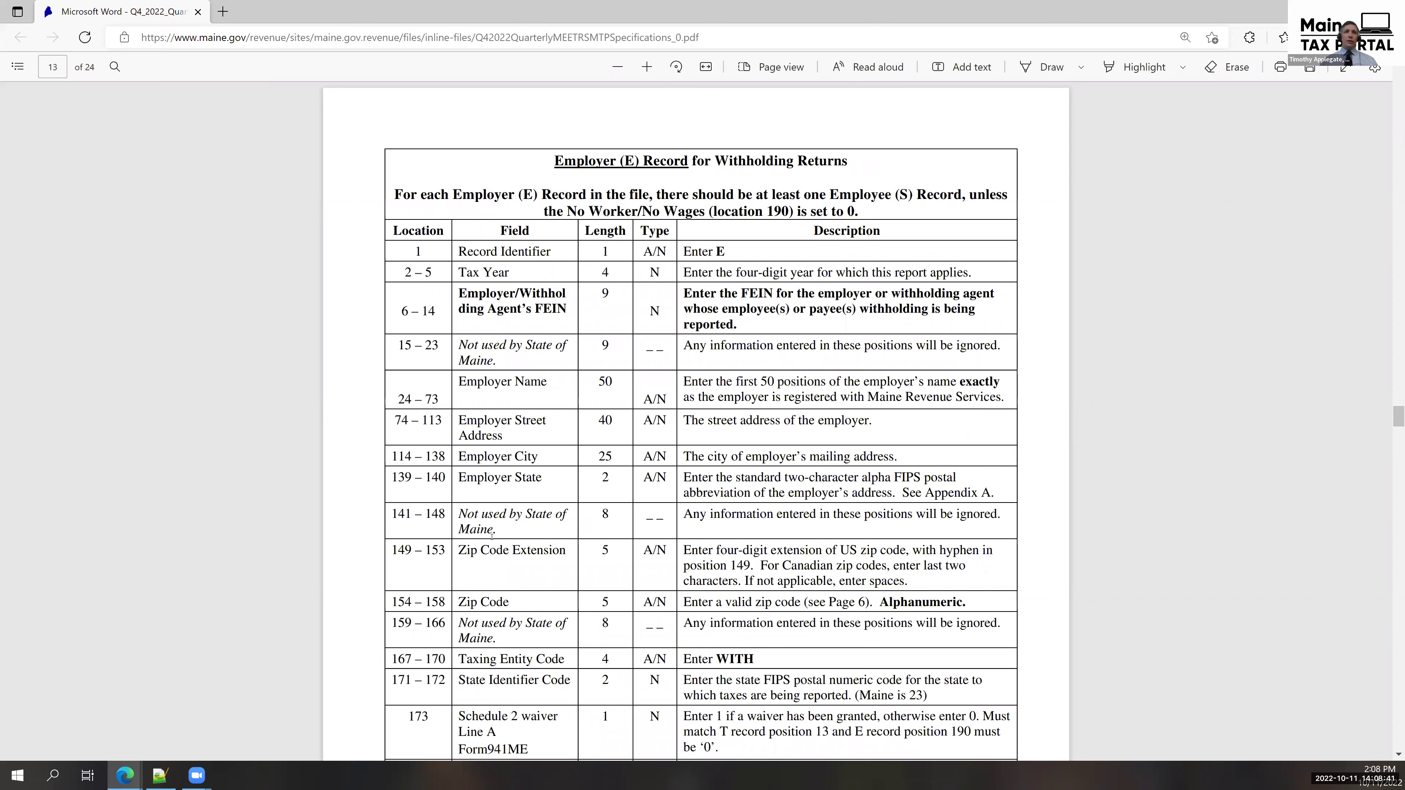
{"action": "scroll", "coordinate": [492, 536], "scroll_direction": "down", "scroll_amount": 10}
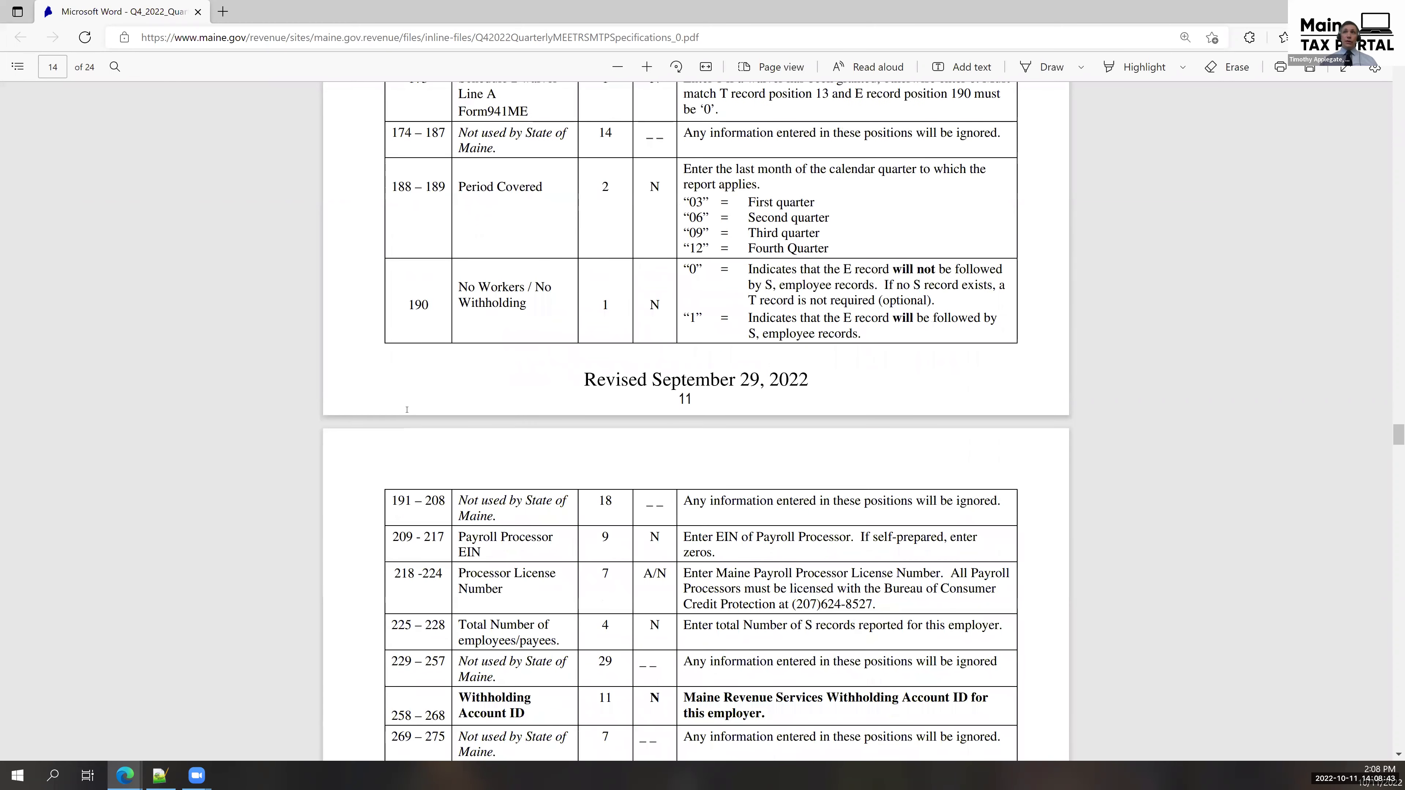
{"action": "scroll", "coordinate": [406, 410], "scroll_direction": "up", "scroll_amount": 3}
{"action": "scroll", "coordinate": [407, 410], "scroll_direction": "down", "scroll_amount": 1}
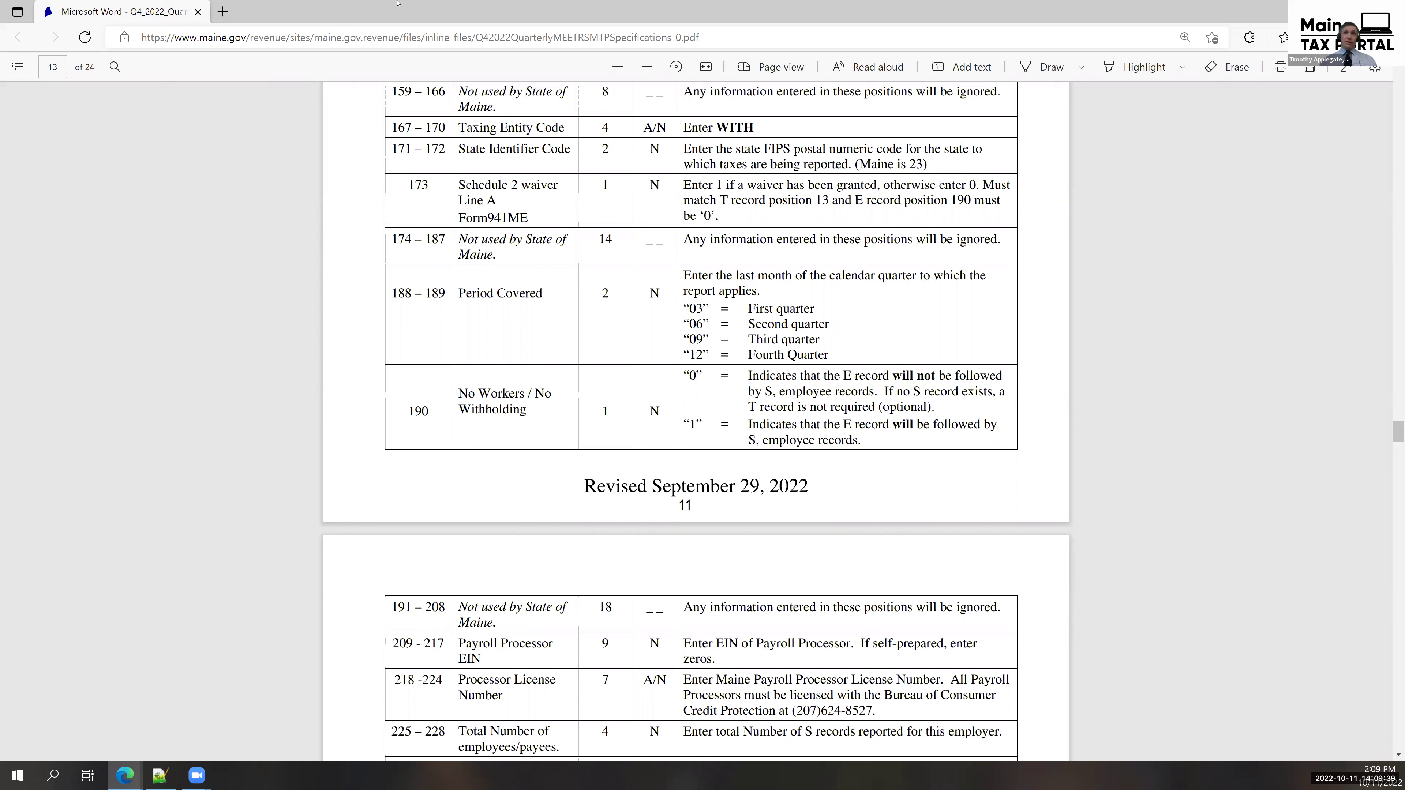
Return to page 3's general requirements, then close the specifications PDF.
{"action": "left_click", "coordinate": [63, 62]}
{"action": "type", "text": "3"}
{"action": "key", "text": "Return"}
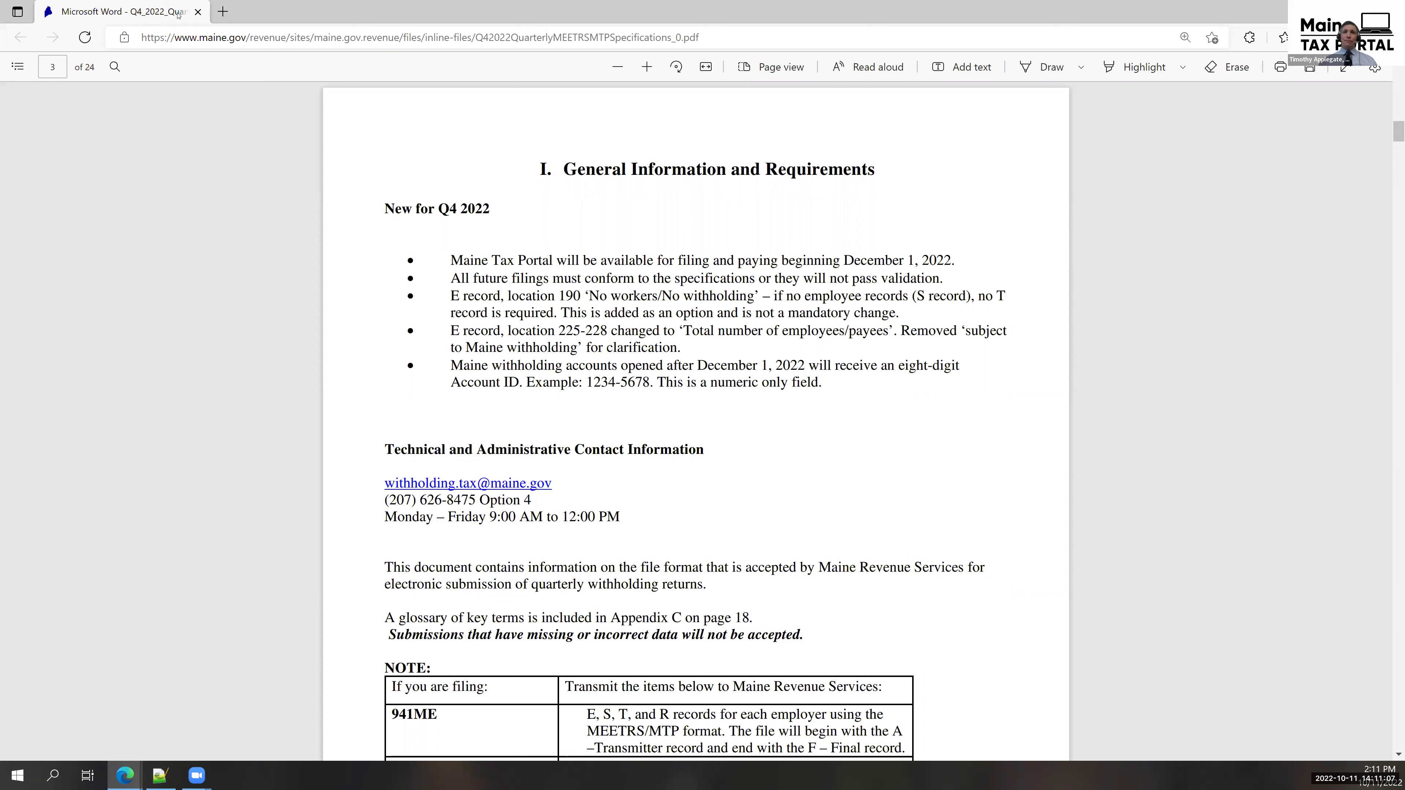
{"action": "key", "text": "alt+Left"}
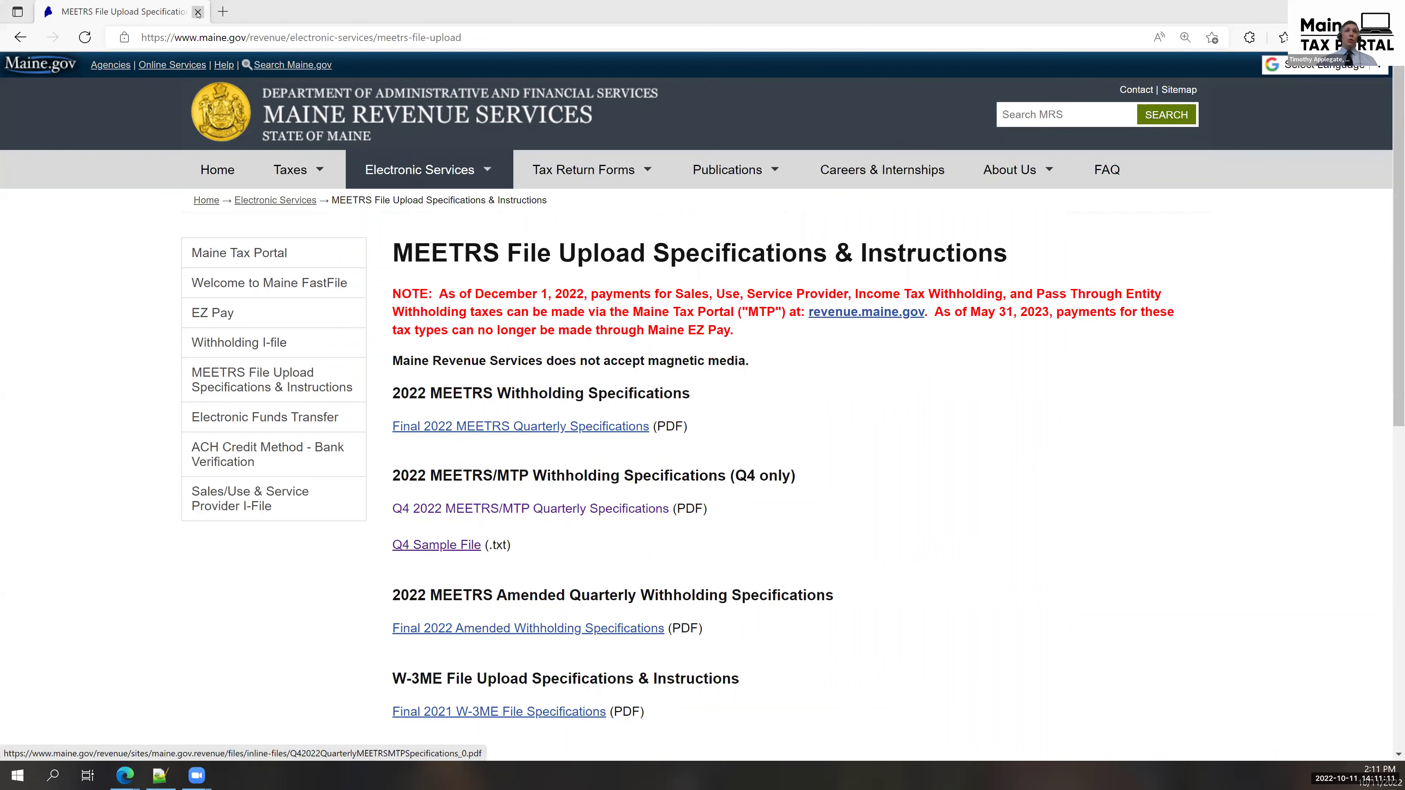
On the Maine Tax Portal home page, dismiss the session-expiry warning, browse the page, and start Create a Username.
{"action": "key", "text": "alt+Left"}
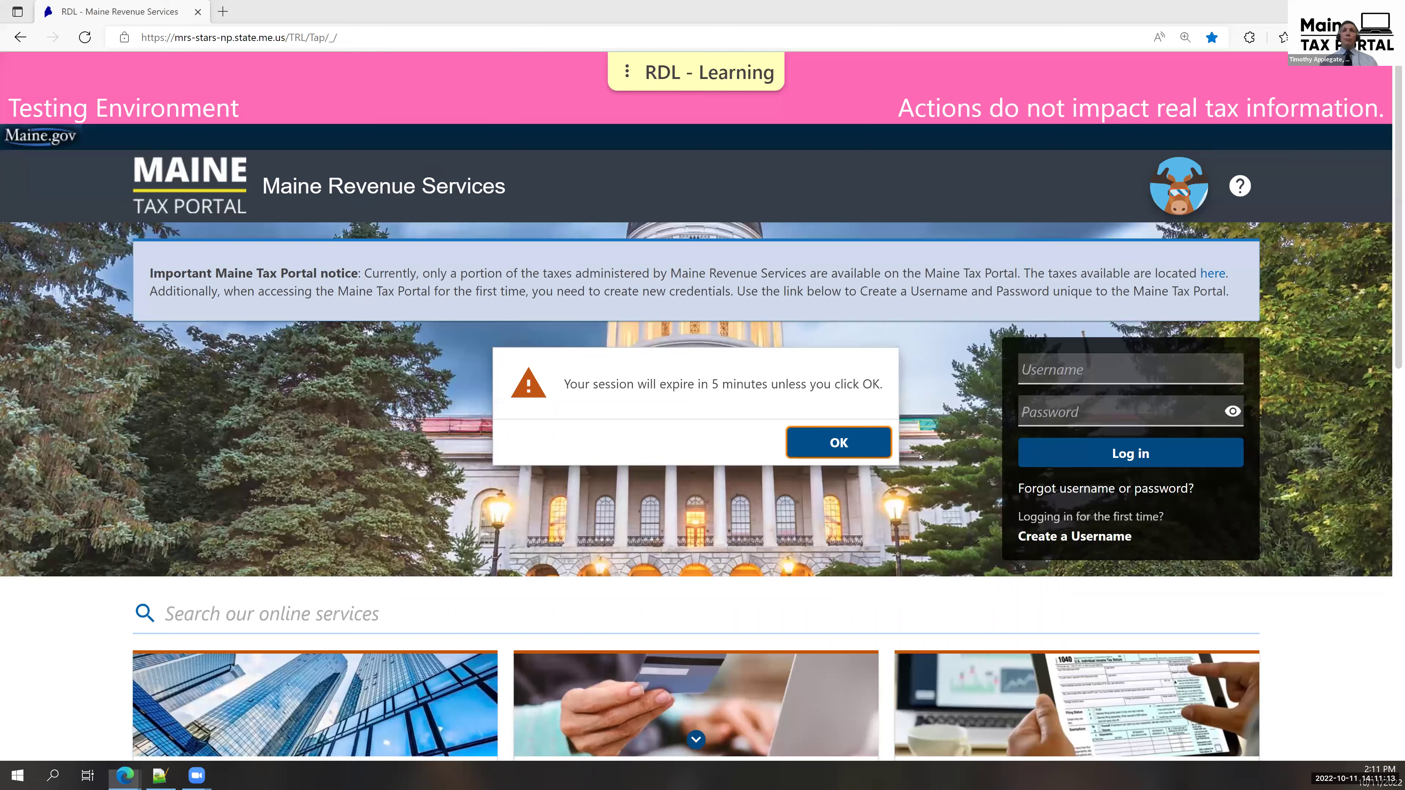
{"action": "left_click", "coordinate": [887, 446]}
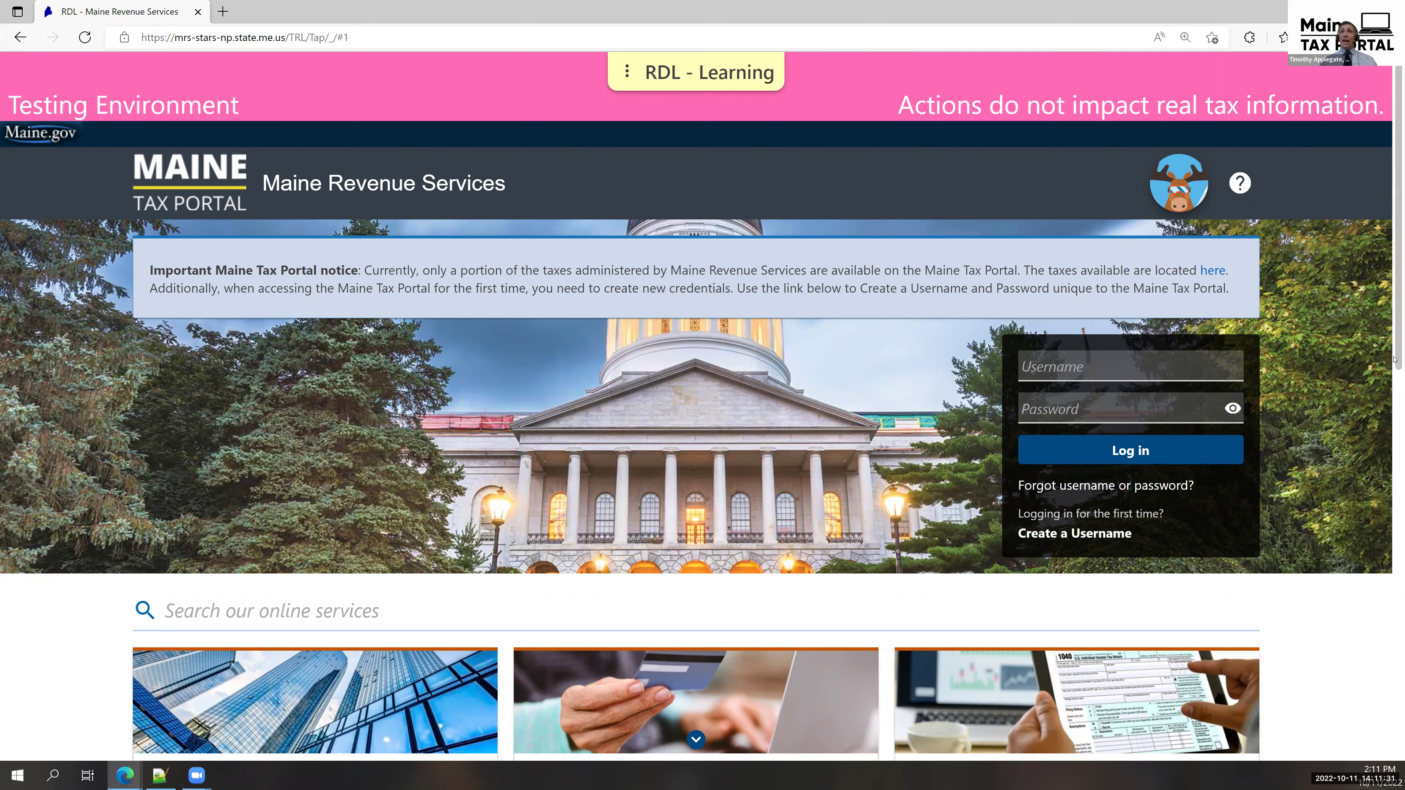
{"action": "scroll", "coordinate": [1395, 382], "scroll_direction": "down", "scroll_amount": 1}
{"action": "scroll", "coordinate": [1395, 446], "scroll_direction": "down", "scroll_amount": 1}
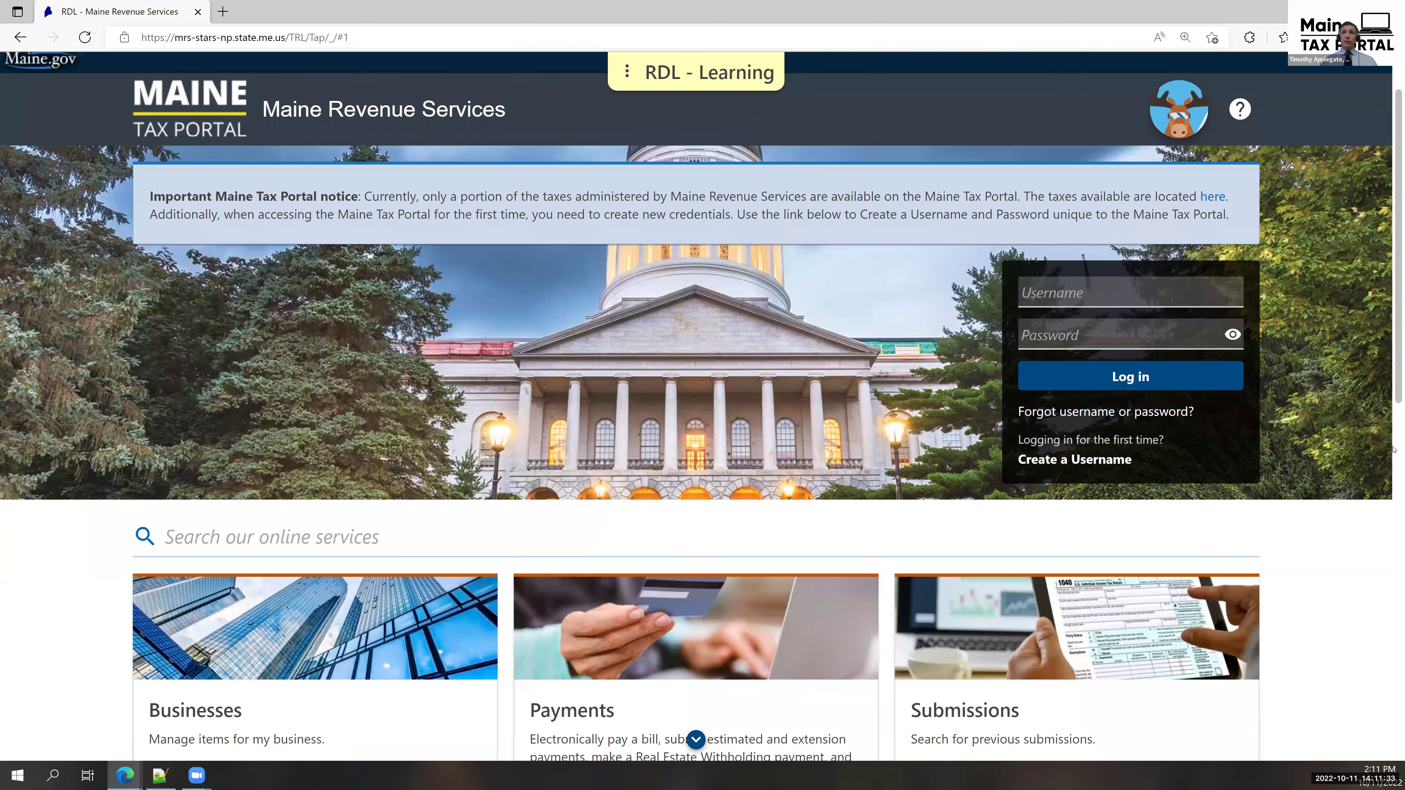
{"action": "scroll", "coordinate": [1392, 507], "scroll_direction": "down", "scroll_amount": 5}
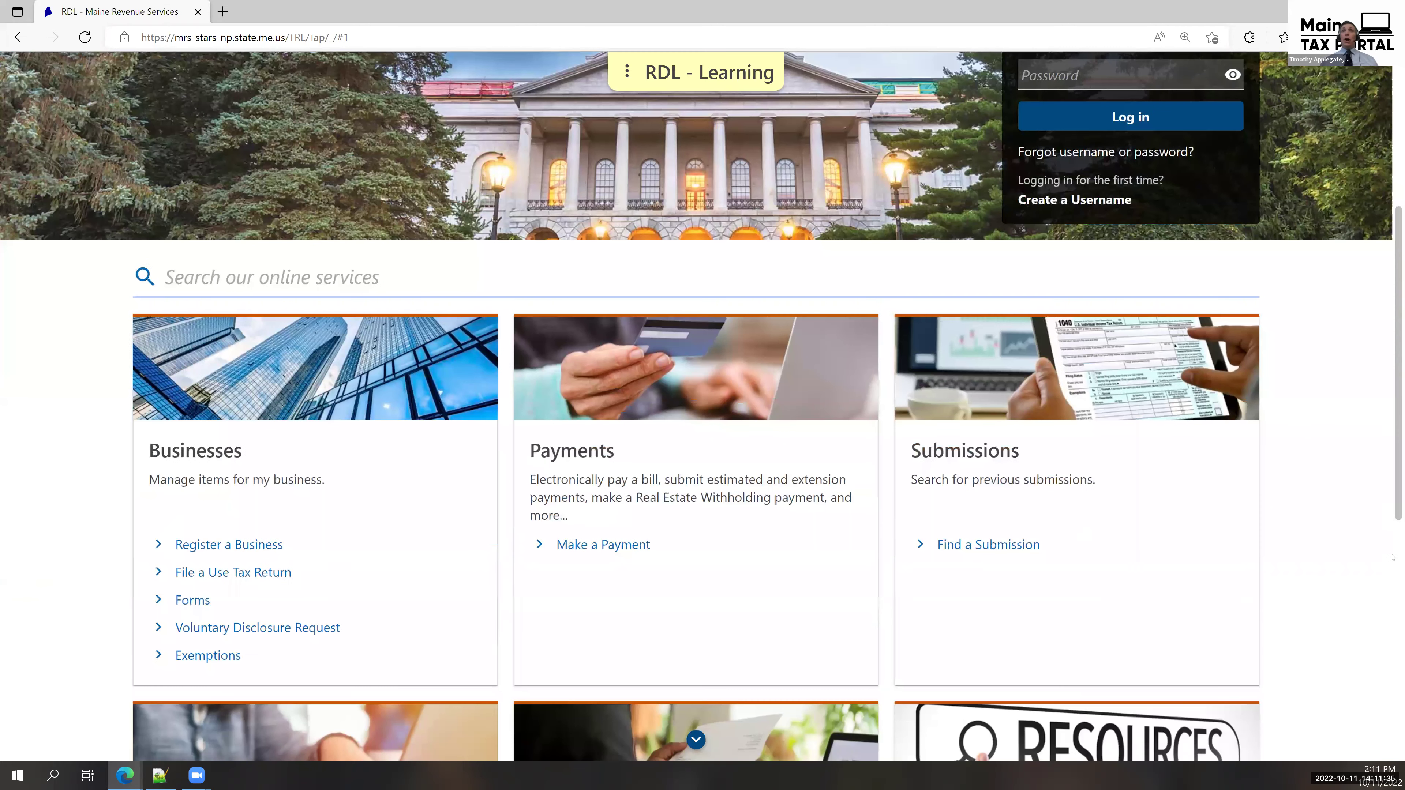
{"action": "scroll", "coordinate": [1393, 605], "scroll_direction": "down", "scroll_amount": 3}
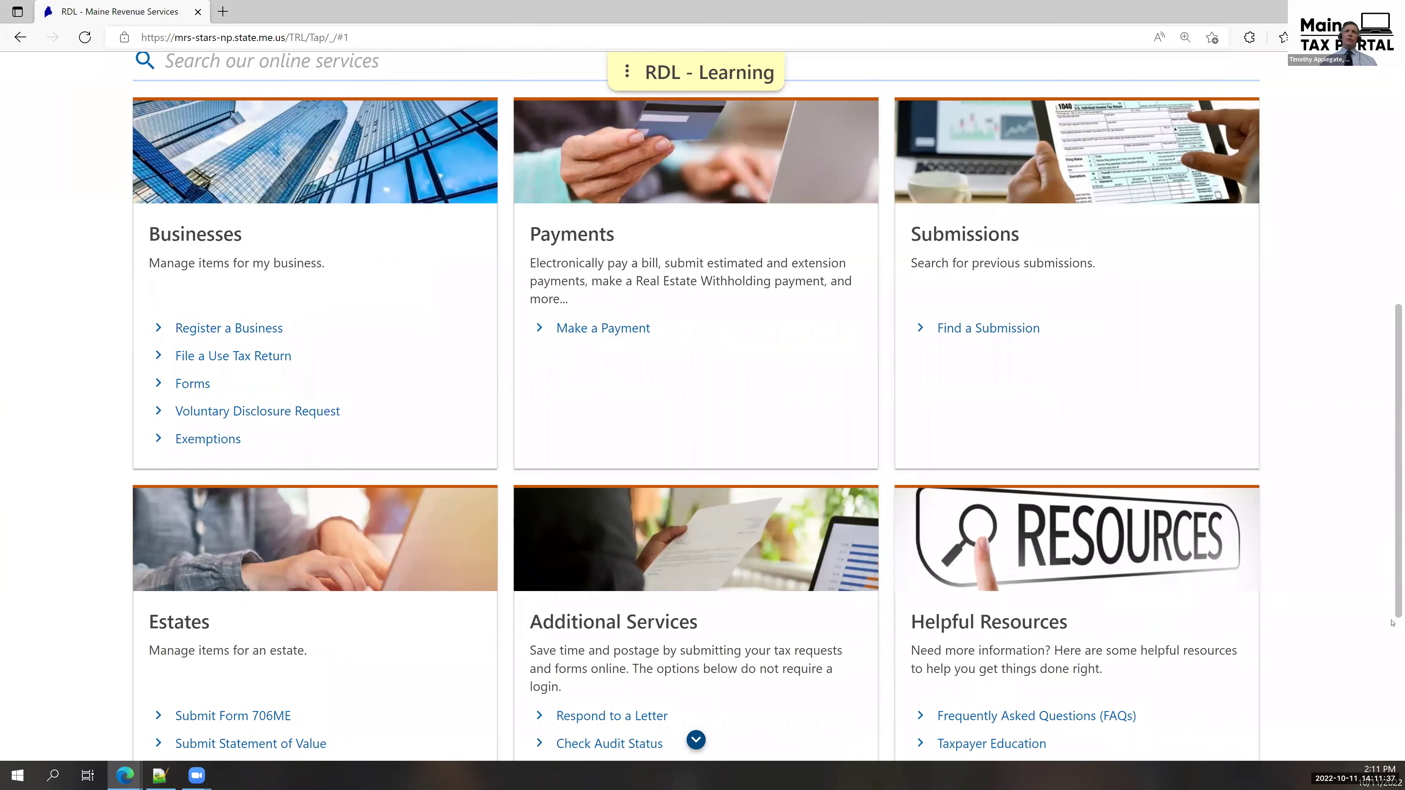
{"action": "scroll", "coordinate": [1394, 646], "scroll_direction": "down", "scroll_amount": 1}
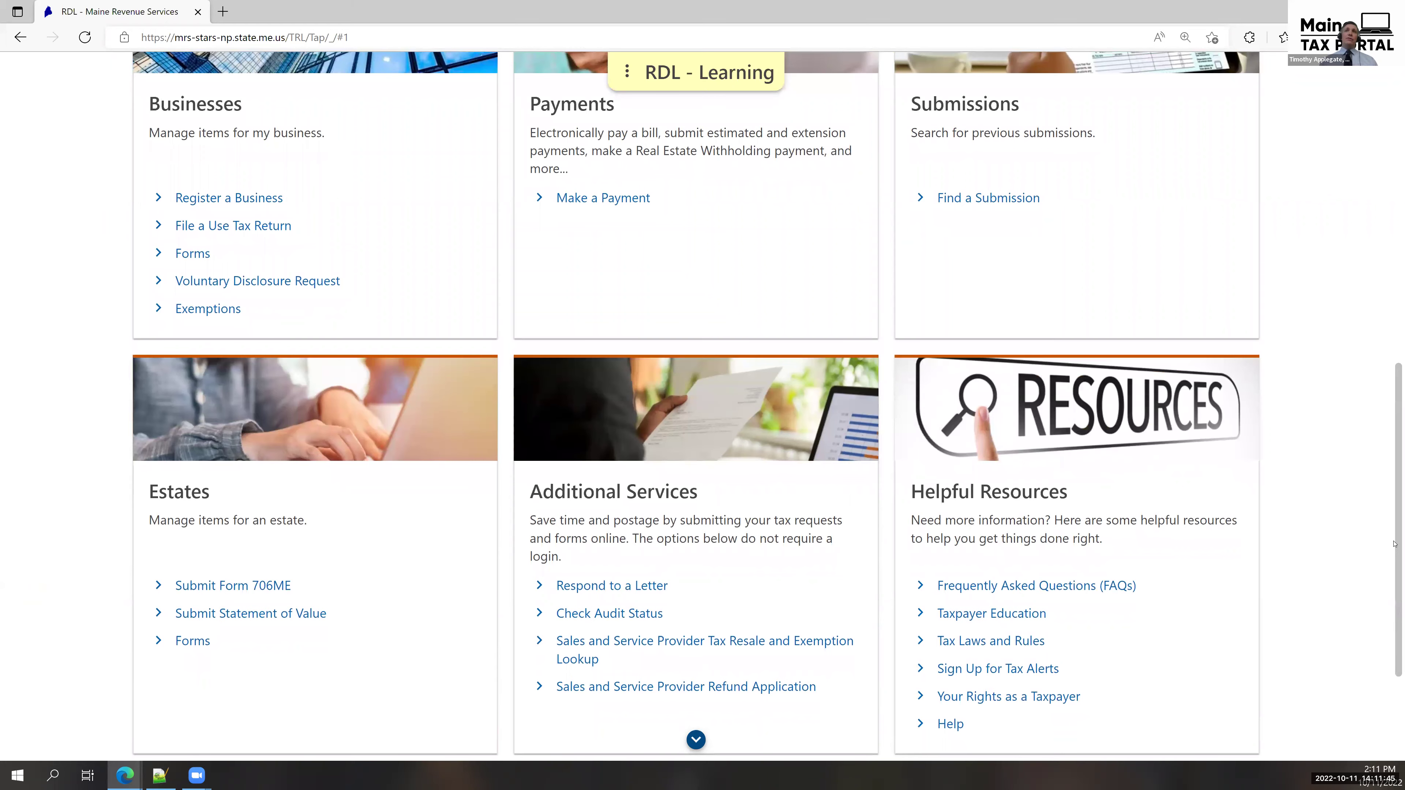
{"action": "scroll", "coordinate": [1387, 256], "scroll_direction": "up", "scroll_amount": 2}
{"action": "scroll", "coordinate": [1387, 256], "scroll_direction": "up", "scroll_amount": 8}
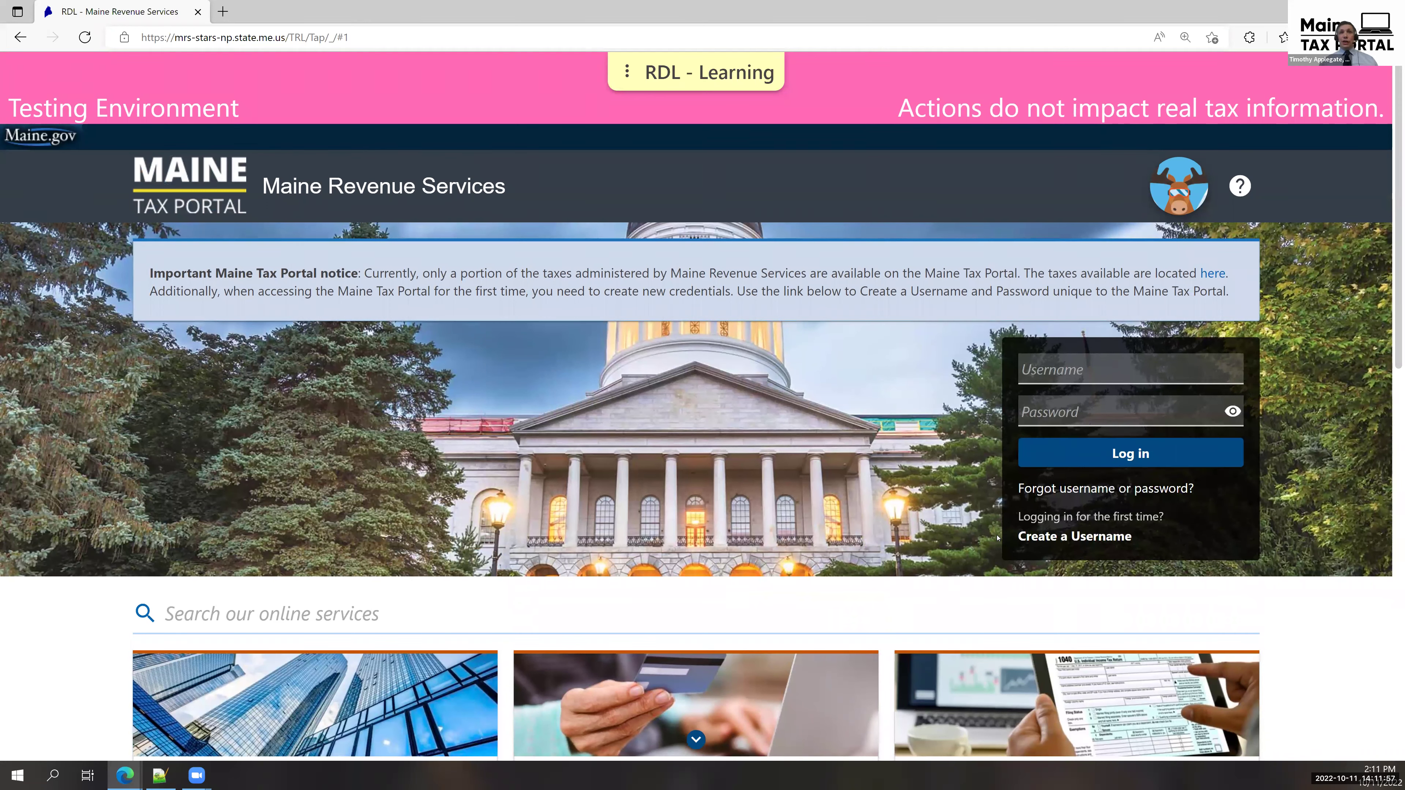
{"action": "left_click", "coordinate": [1055, 536]}
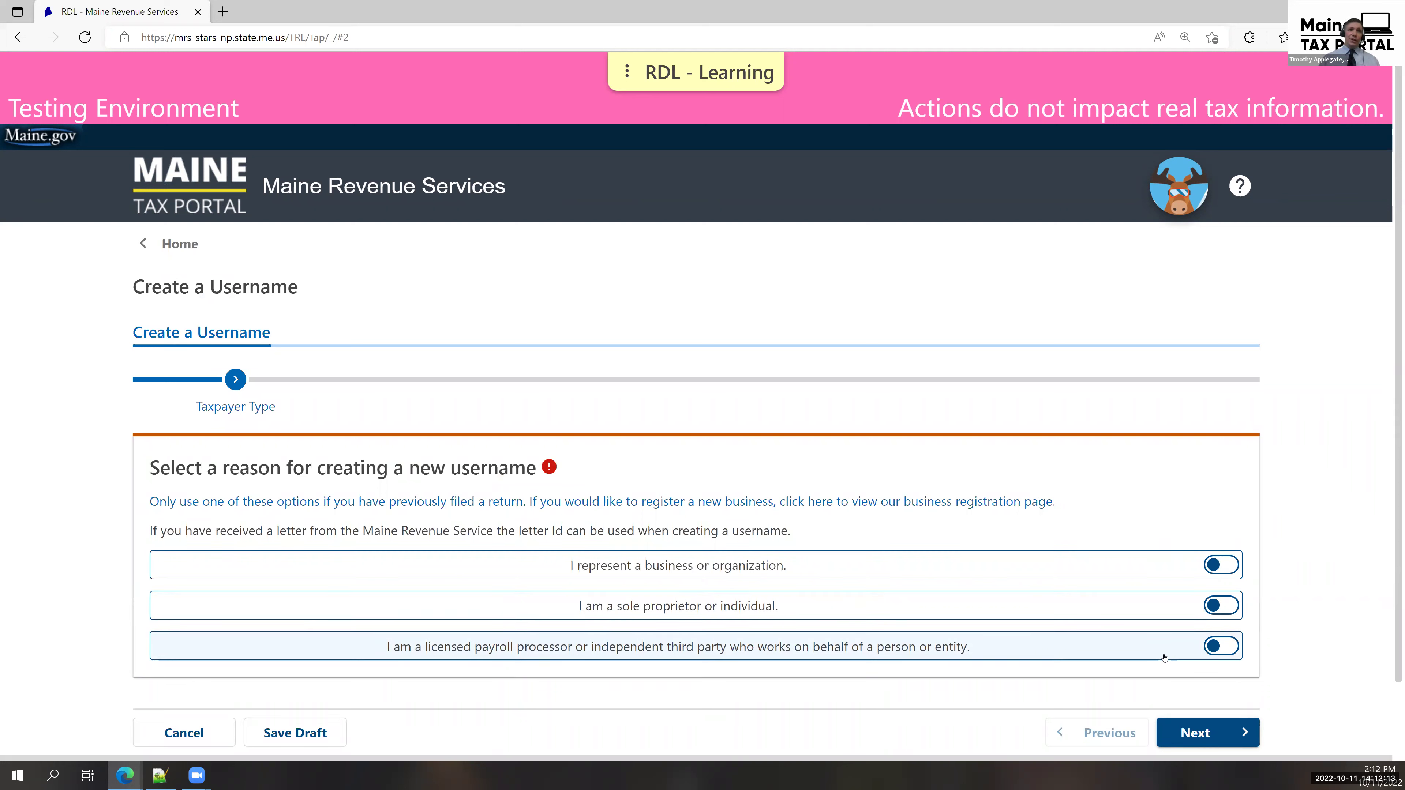
Choose licensed payroll processor as the reason and advance through Required Information to Third Party Information.
{"action": "left_click", "coordinate": [1164, 656]}
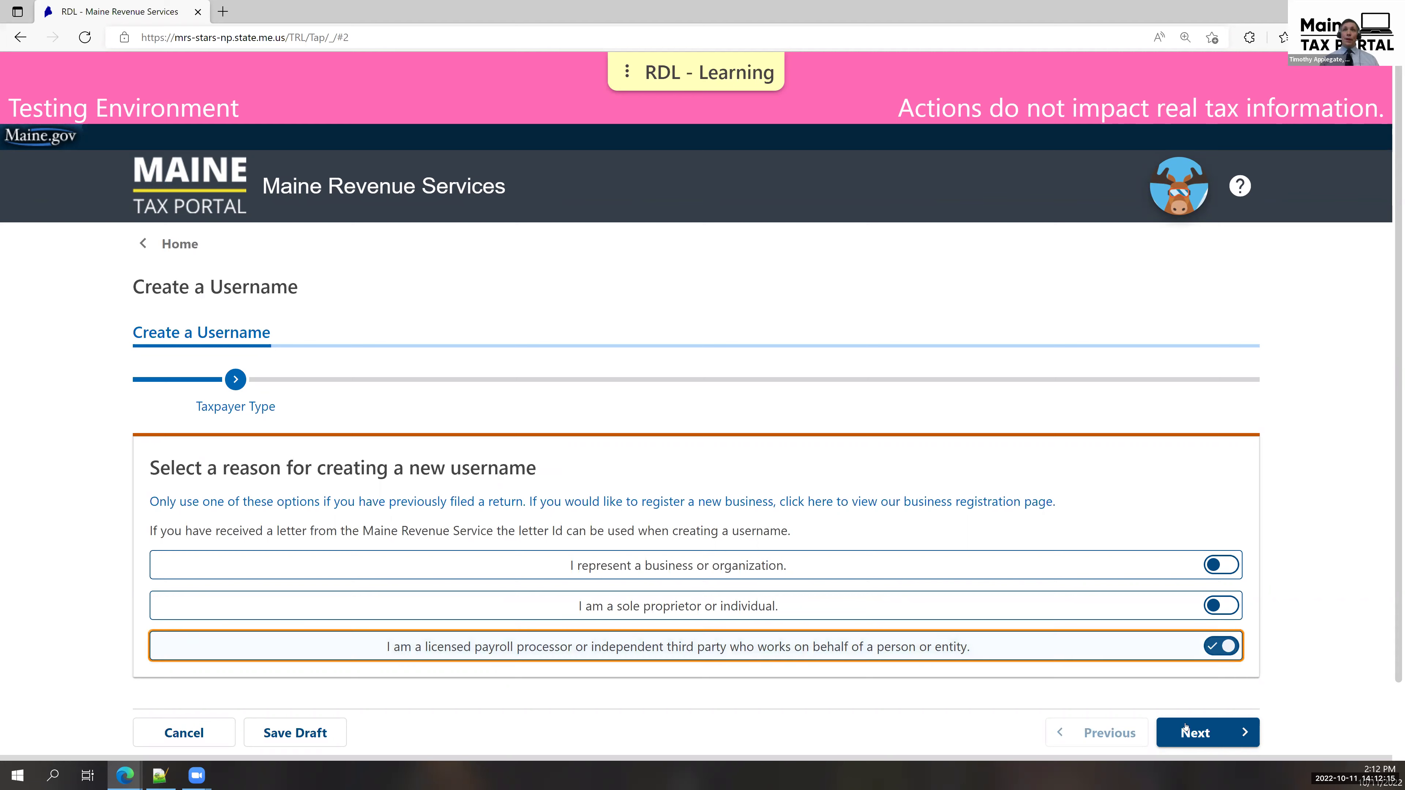
{"action": "left_click", "coordinate": [1238, 734]}
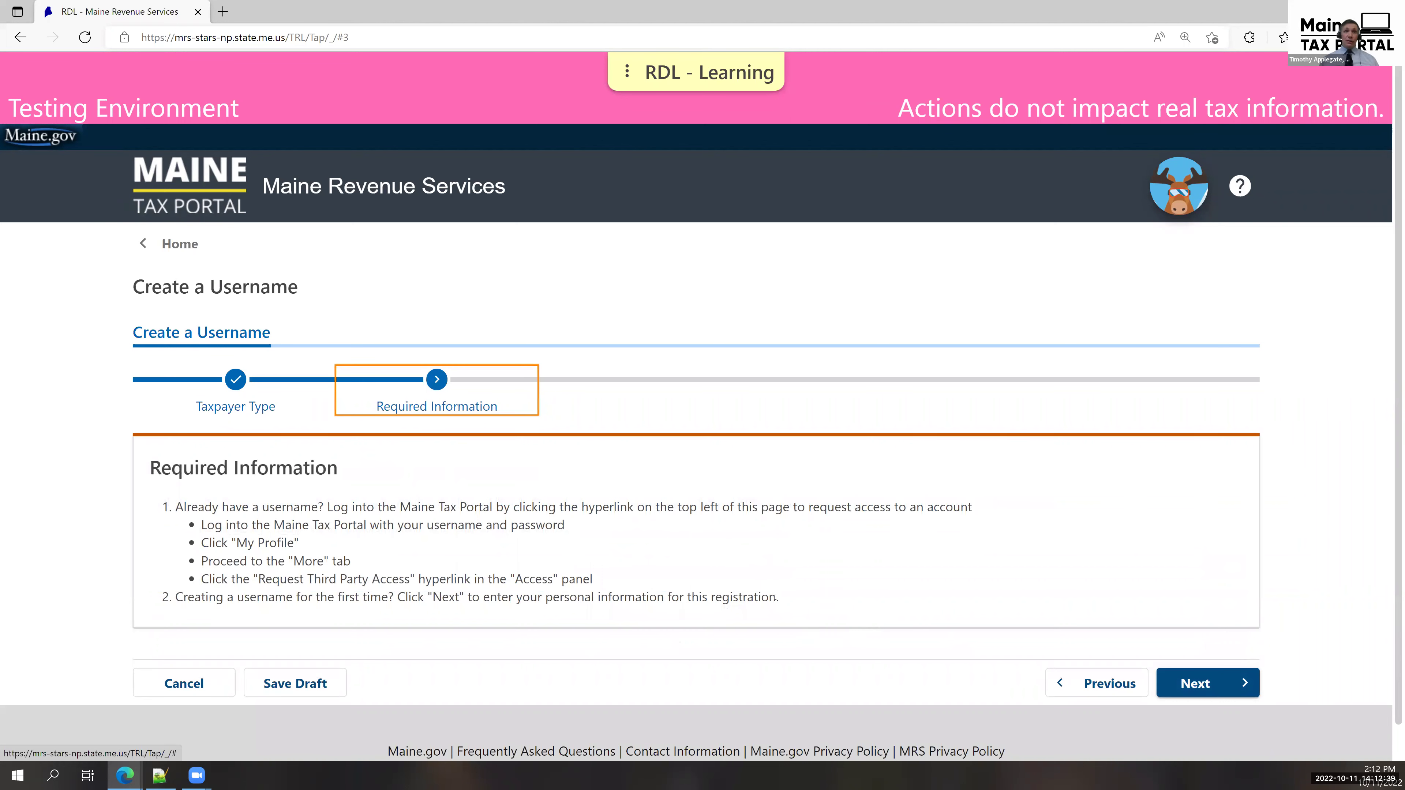
{"action": "left_click", "coordinate": [1193, 678]}
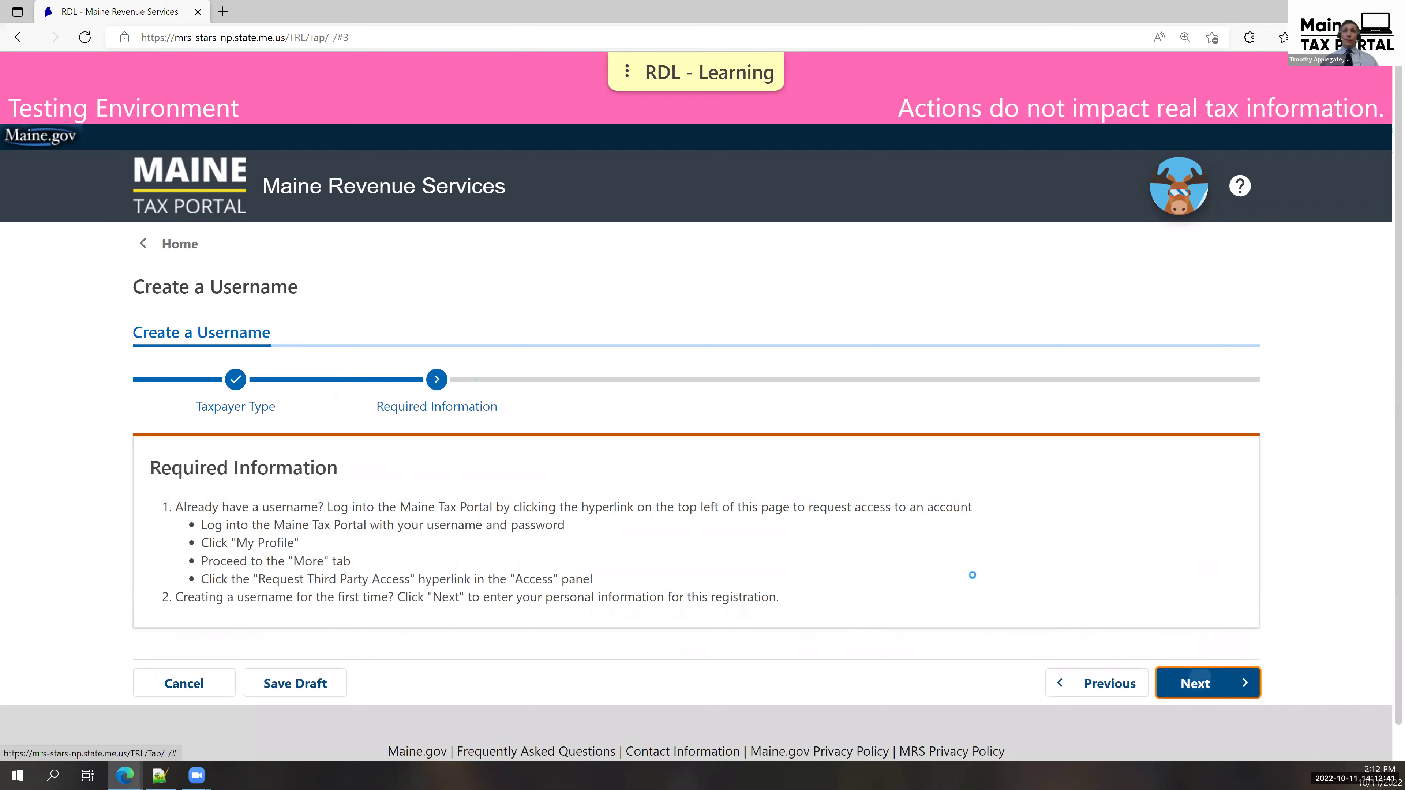
{"action": "scroll", "coordinate": [771, 541], "scroll_direction": "down", "scroll_amount": 2}
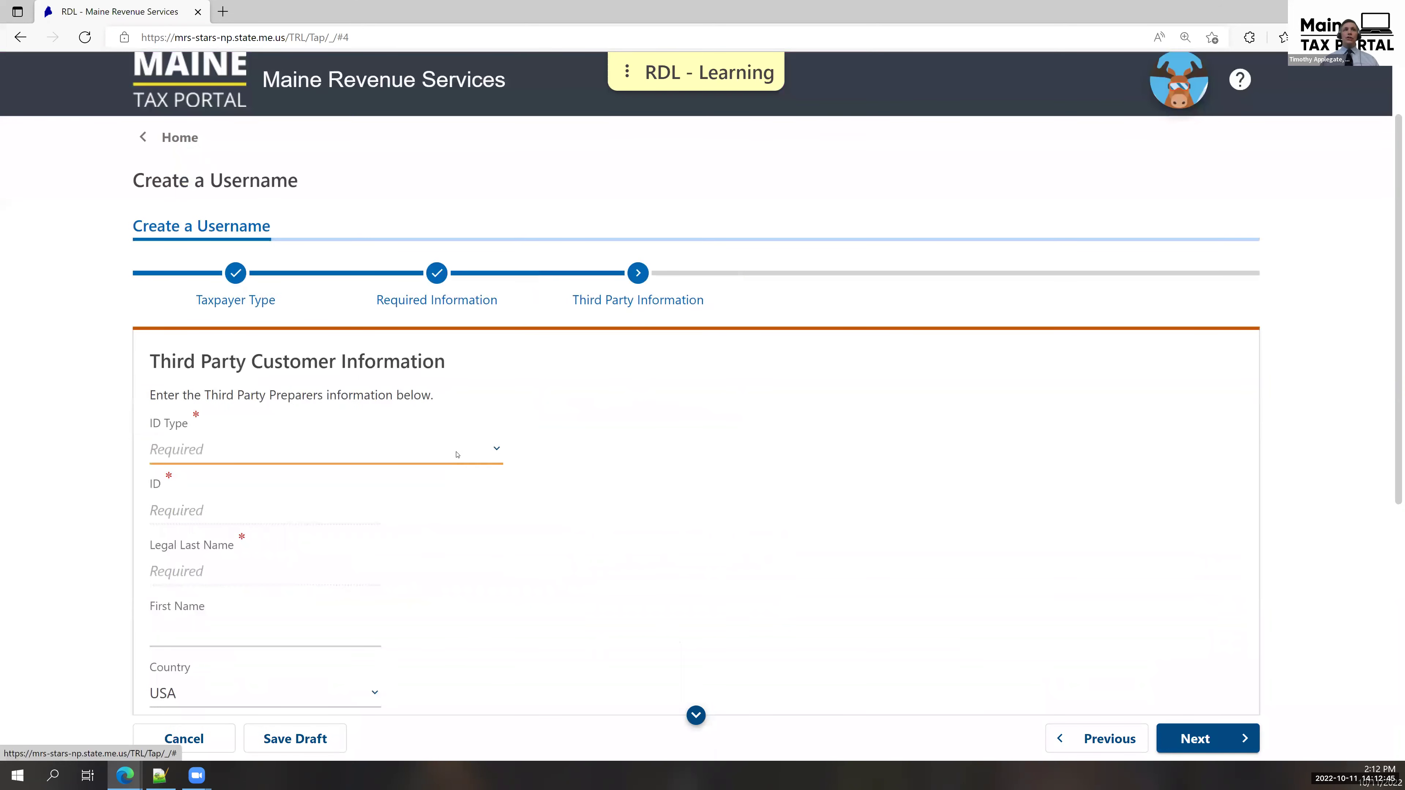
Set ID Type to Federal Employer ID, enter the preparer's ID, and set Legal Name to MAINE PAYROLL INC.
{"action": "left_click", "coordinate": [457, 451]}
{"action": "left_click", "coordinate": [245, 496]}
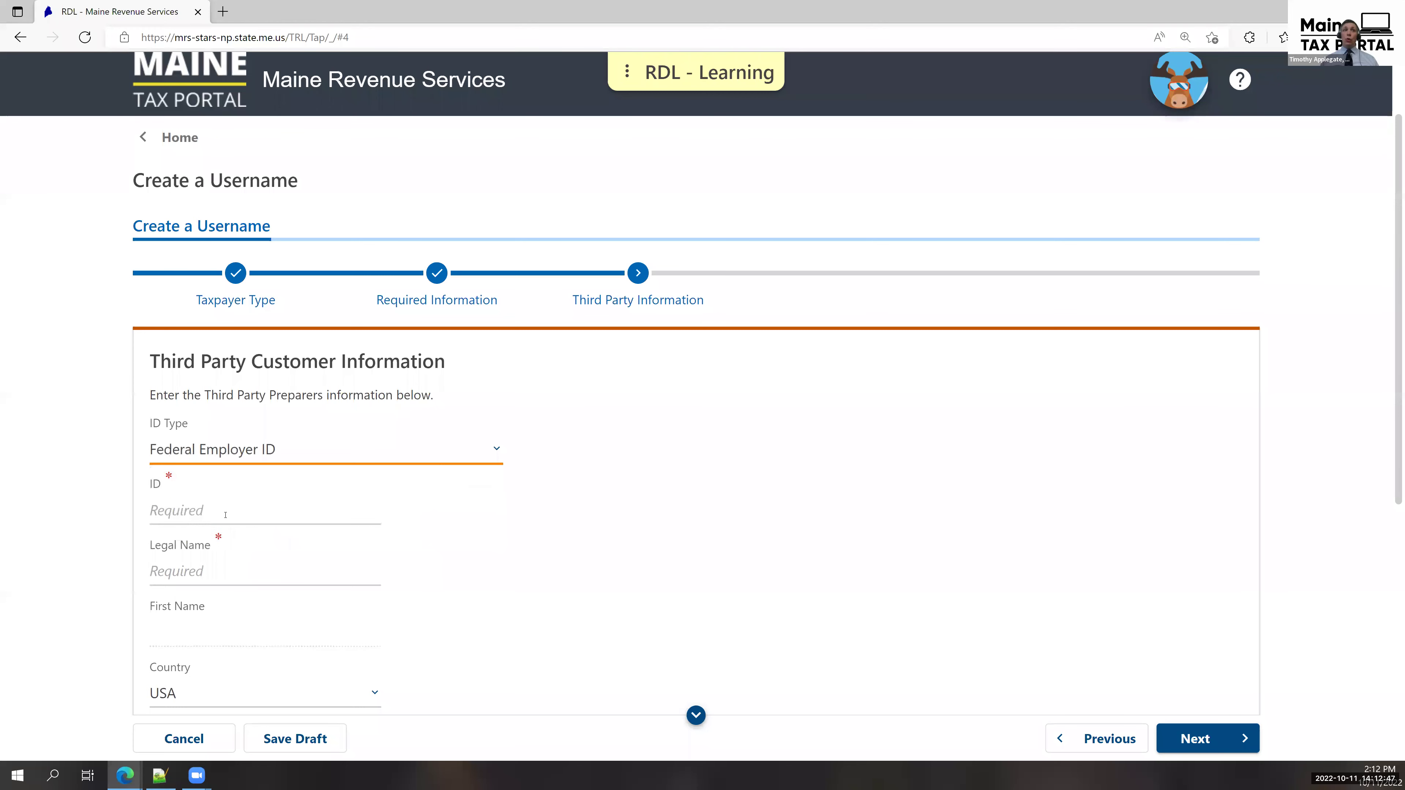
{"action": "left_click", "coordinate": [229, 512]}
{"action": "type", "text": "45-4"}
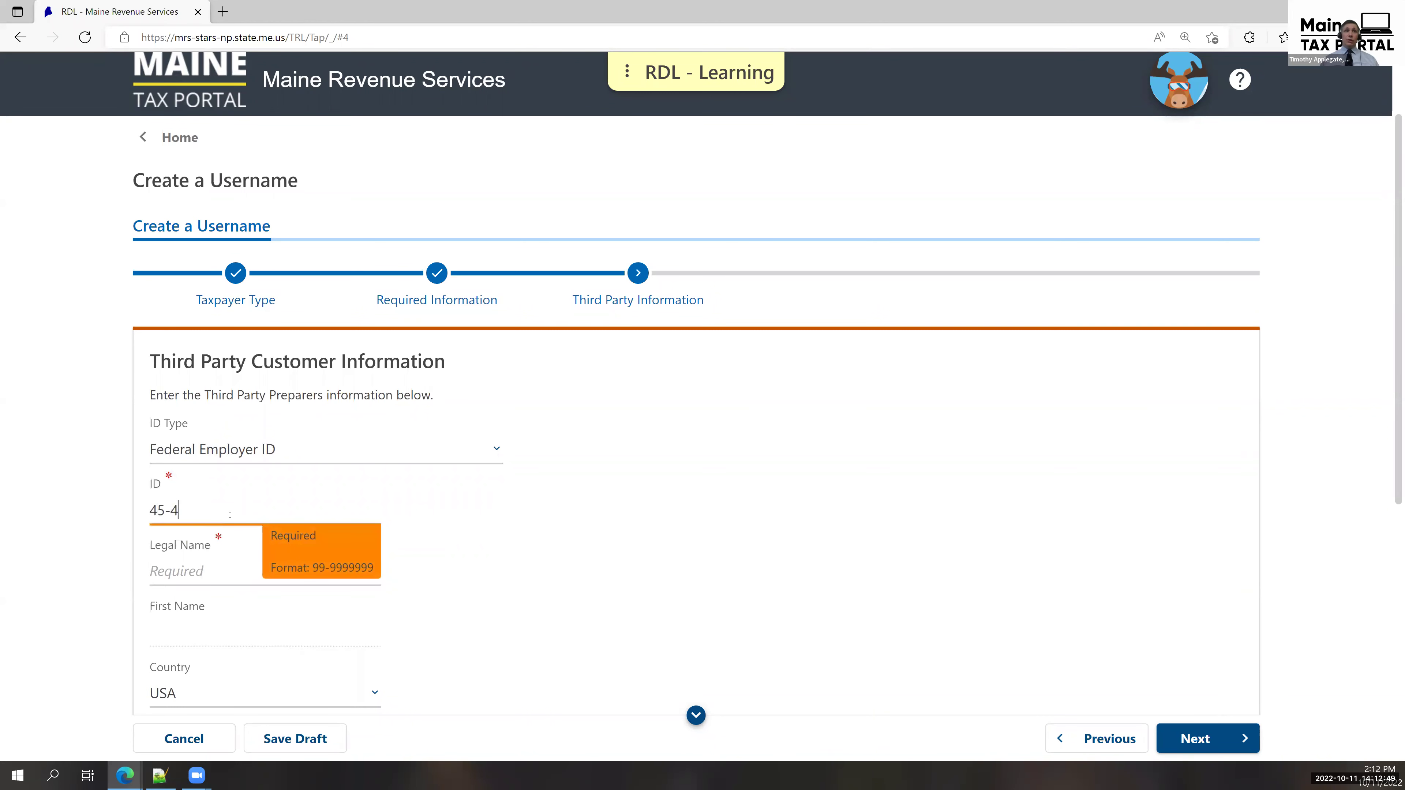
{"action": "type", "text": "545454"}
{"action": "left_click", "coordinate": [208, 564]}
{"action": "type", "text": "M"}
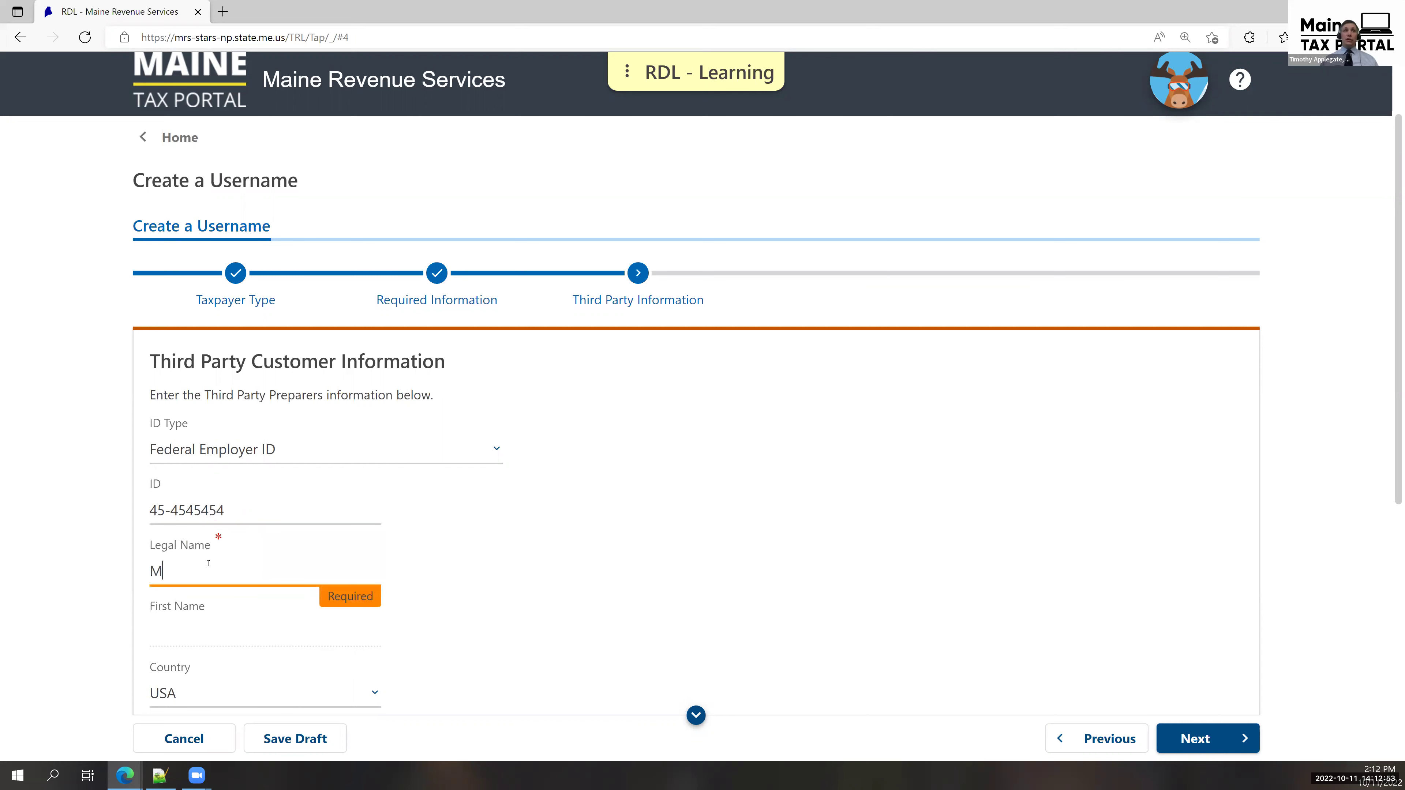
{"action": "type", "text": "AINE PAYROLL INC"}
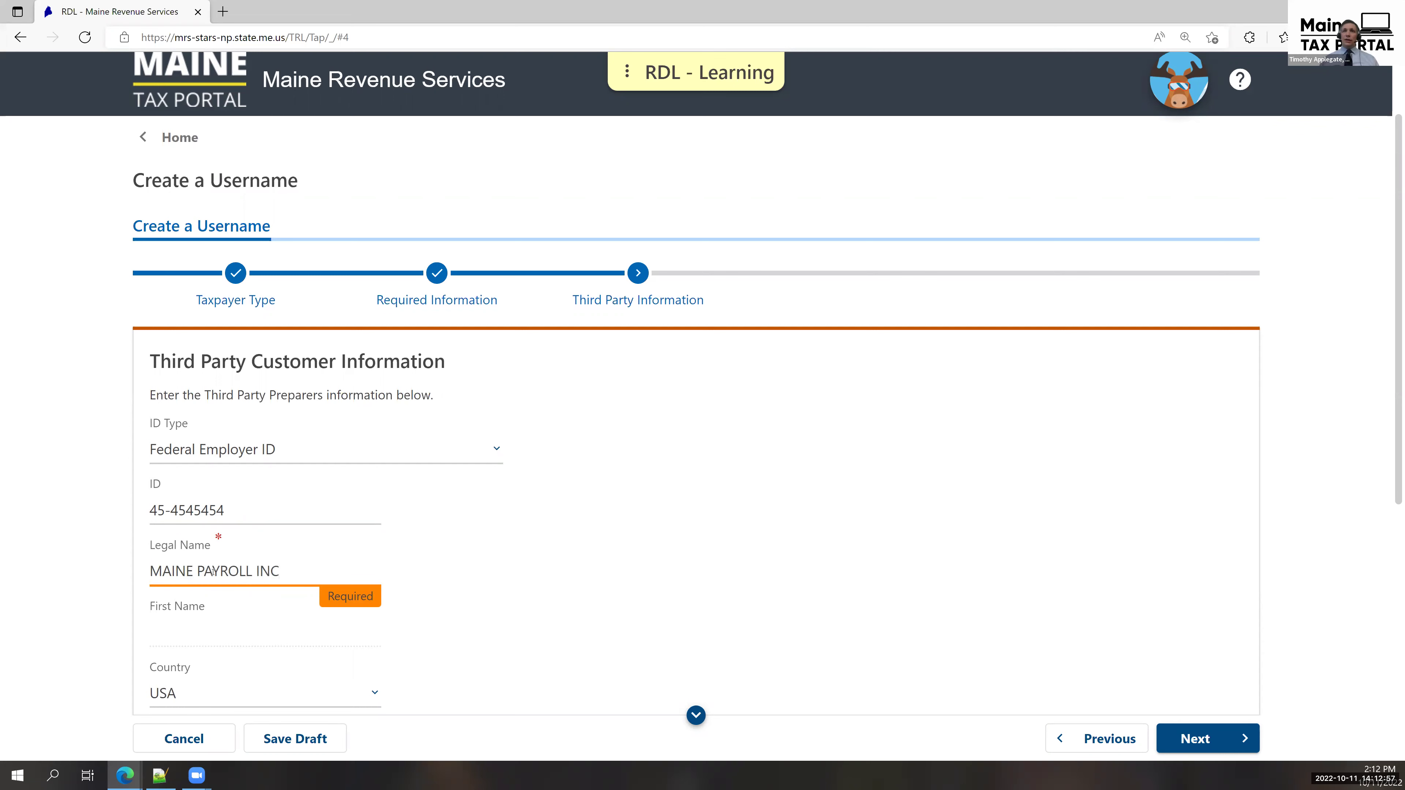
{"action": "scroll", "coordinate": [213, 572], "scroll_direction": "down", "scroll_amount": 5}
Enter the preparer's street address, city, state Maine and ZIP code, correcting the ZIP.
{"action": "left_click", "coordinate": [218, 431]}
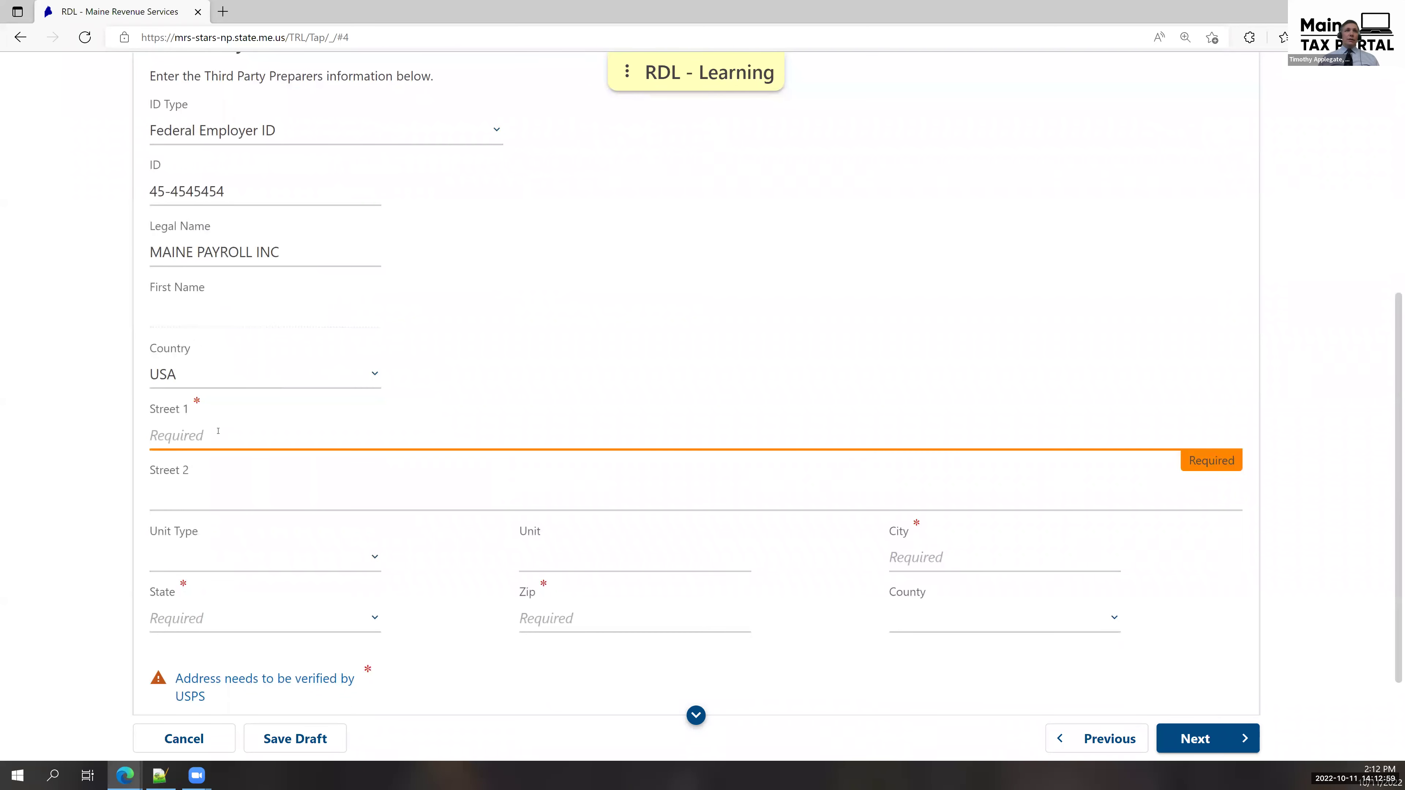
{"action": "type", "text": "51 COMME"}
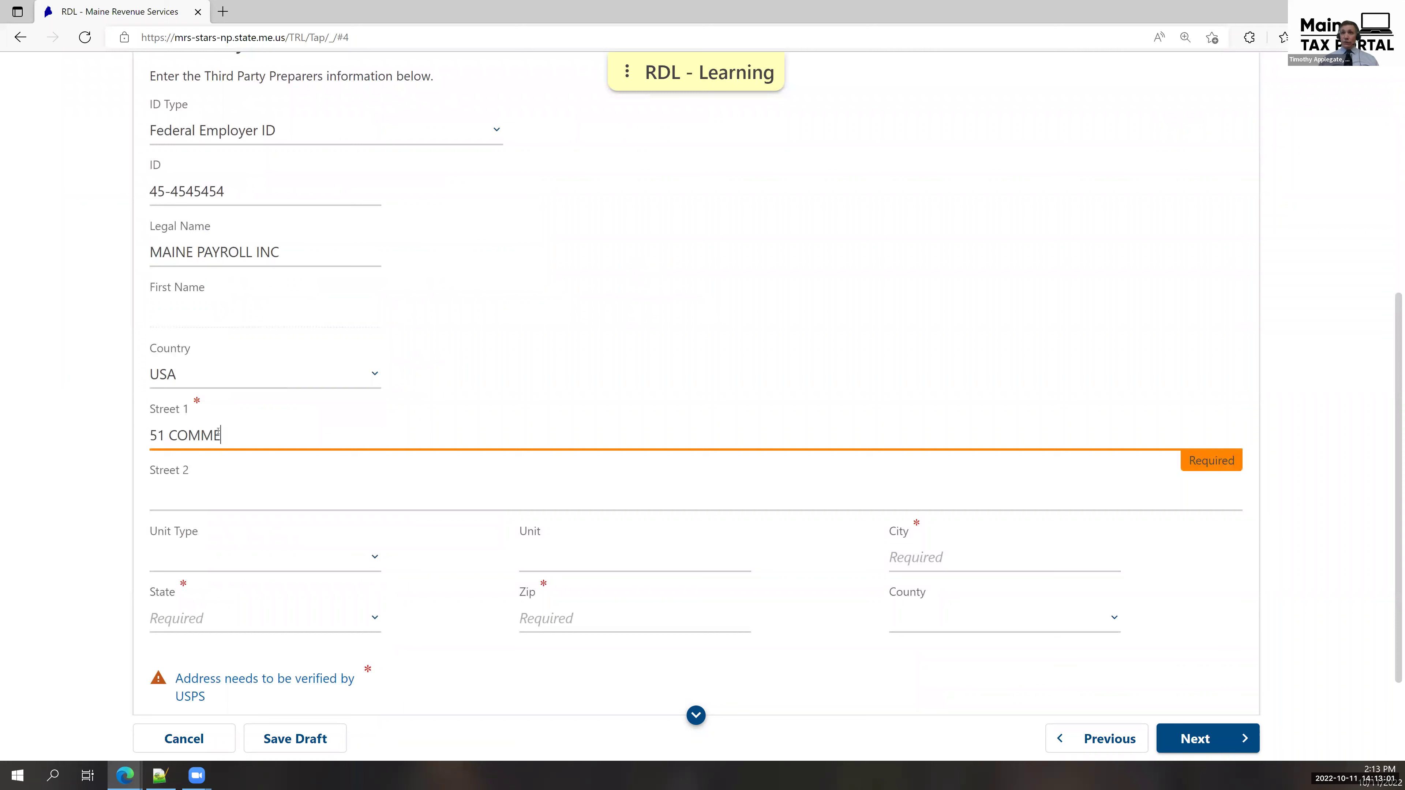
{"action": "type", "text": "RCE DRIVE"}
{"action": "key", "text": "Tab"}
{"action": "key", "text": "Tab"}
{"action": "key", "text": "Tab"}
{"action": "key", "text": "Tab"}
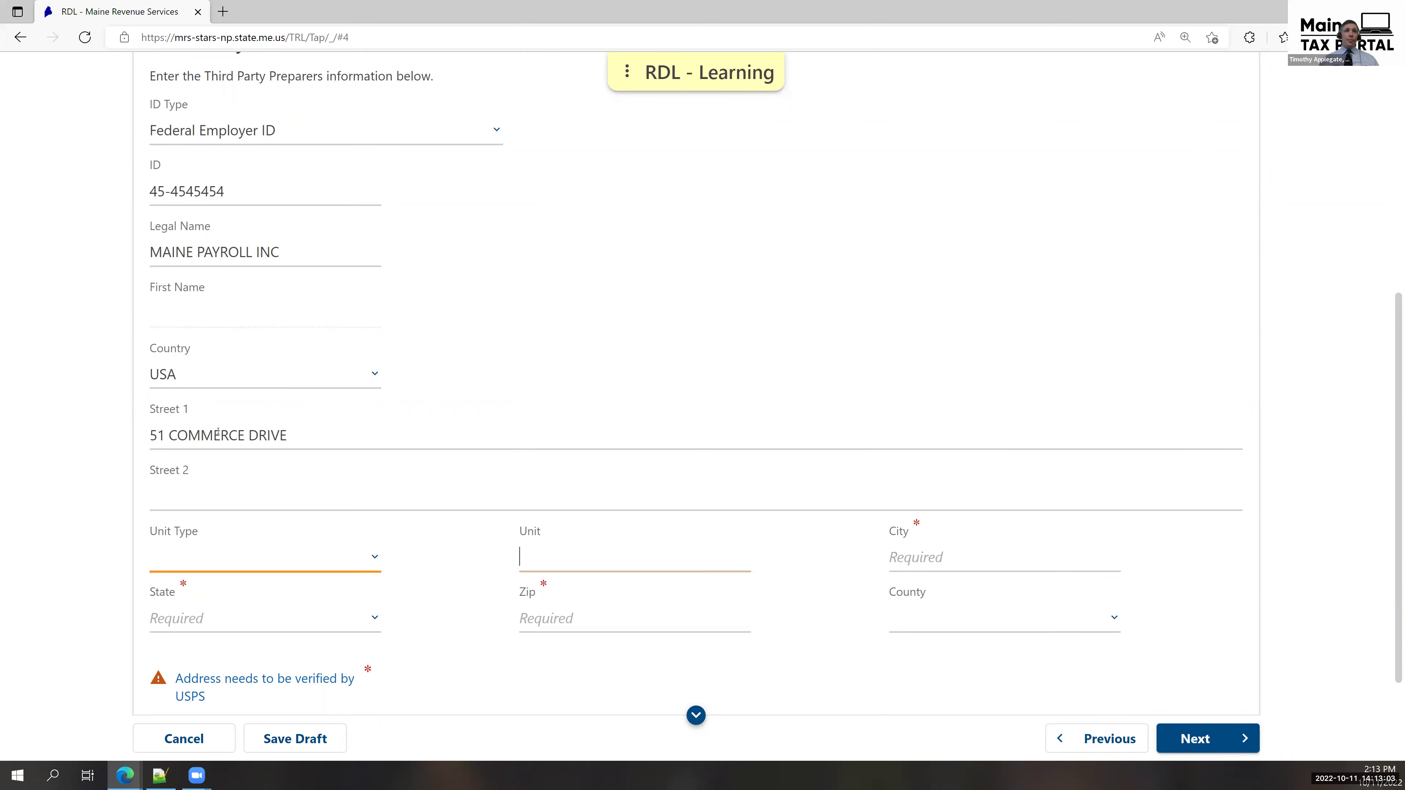
{"action": "type", "text": "AUGUSTA"}
{"action": "key", "text": "Tab"}
{"action": "key", "text": "m"}
{"action": "key", "text": "Tab"}
{"action": "type", "text": "0330"}
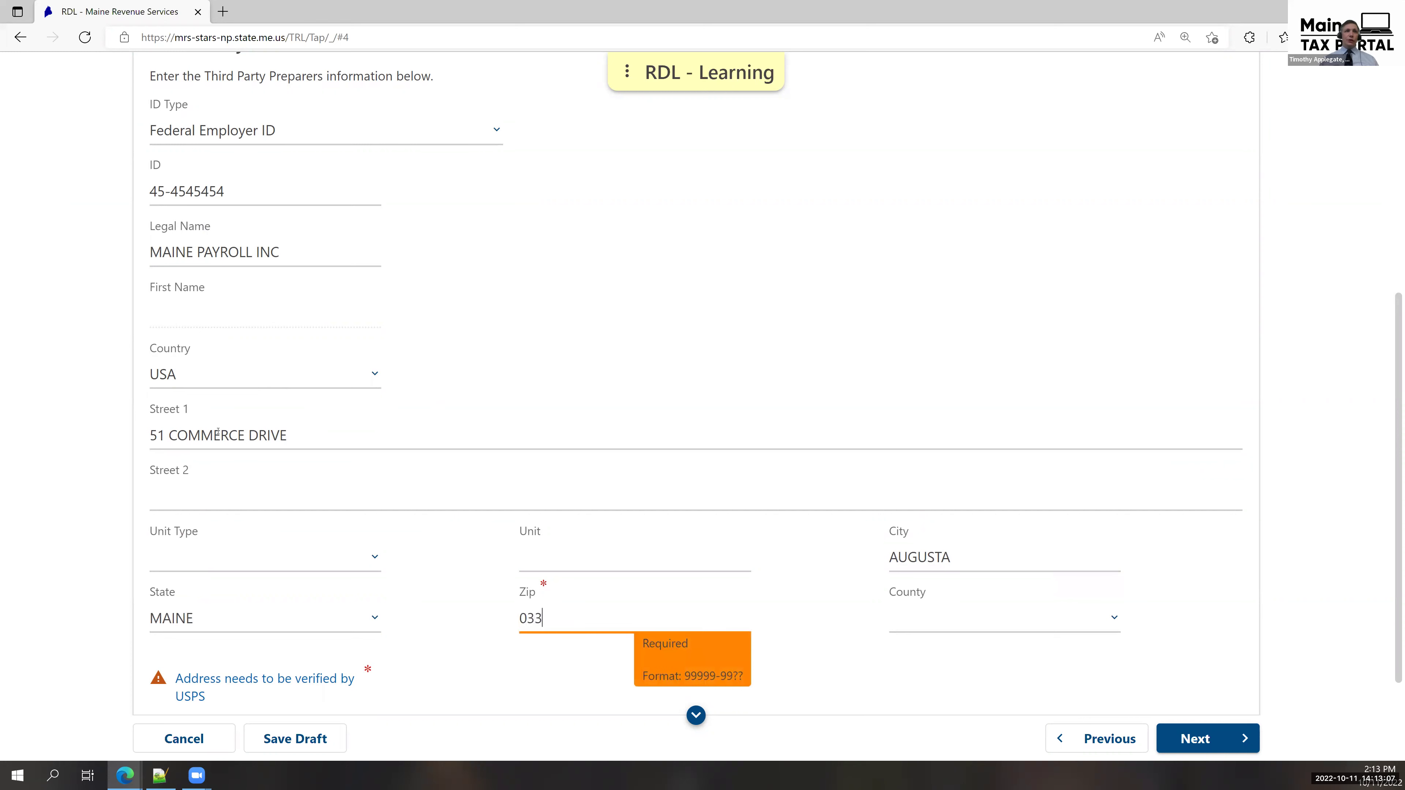
{"action": "key", "text": "Tab"}
{"action": "key", "text": "shift+Tab"}
{"action": "type", "text": "04330"}
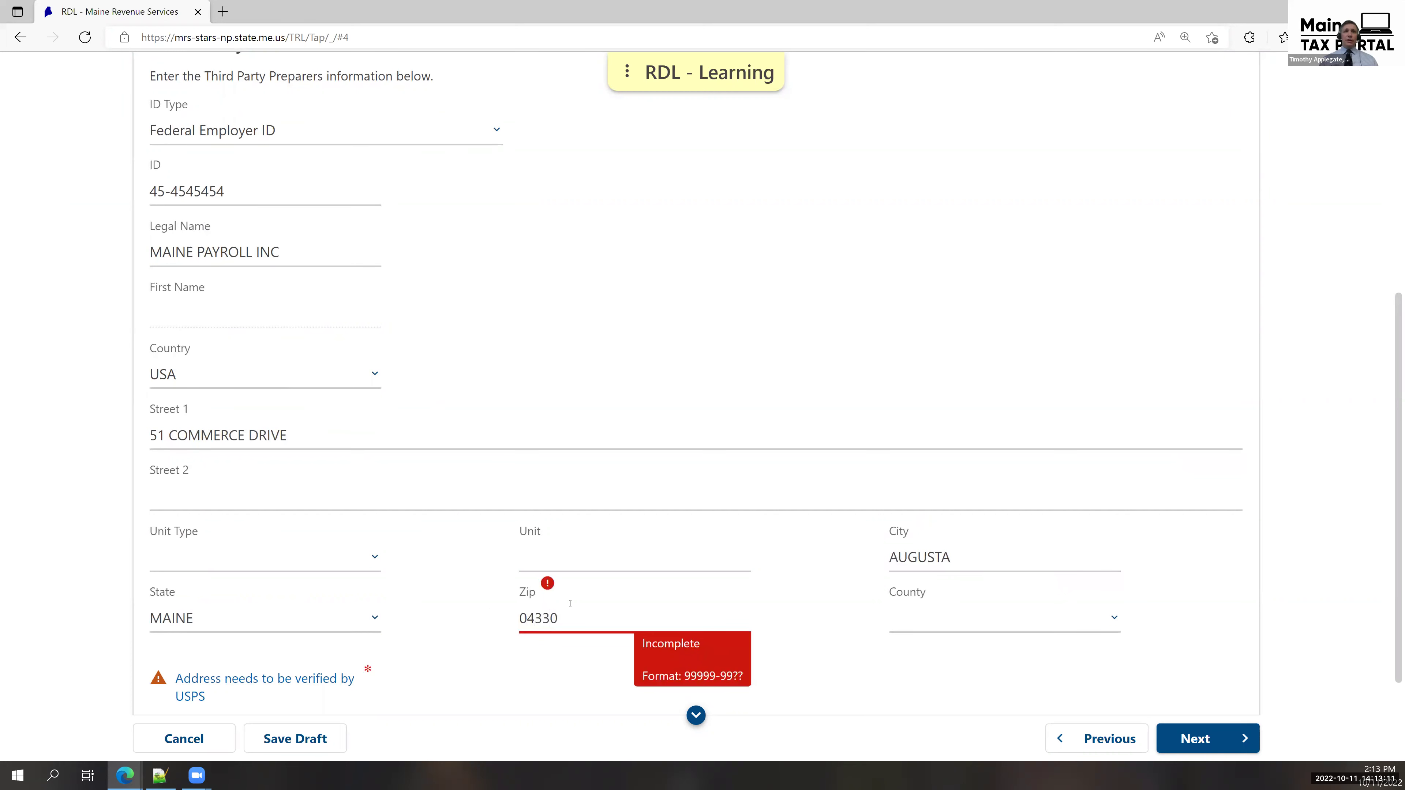
{"action": "scroll", "coordinate": [286, 656], "scroll_direction": "down", "scroll_amount": 2}
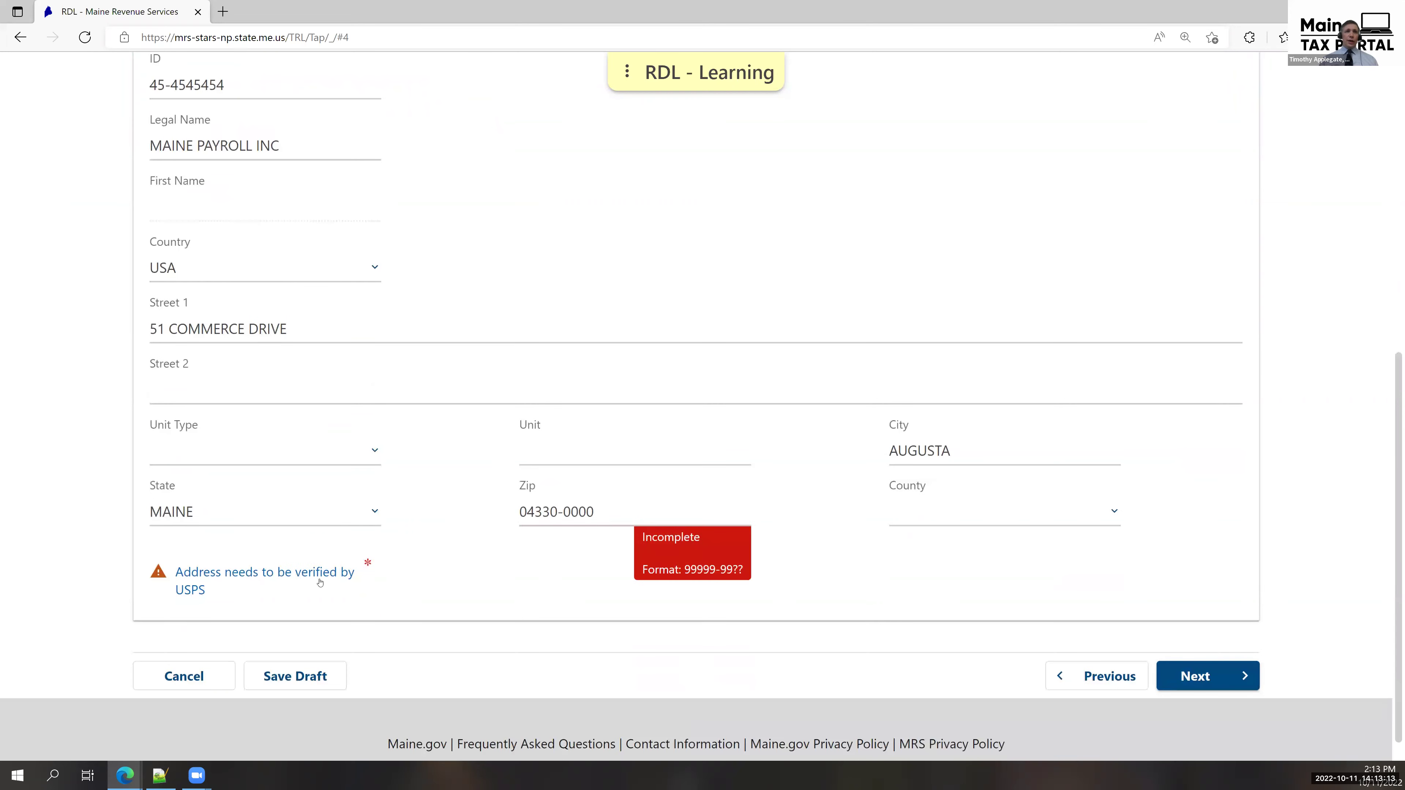
Verify the address with USPS, save the verified version, and continue to Setup Online Access.
{"action": "left_click", "coordinate": [314, 572]}
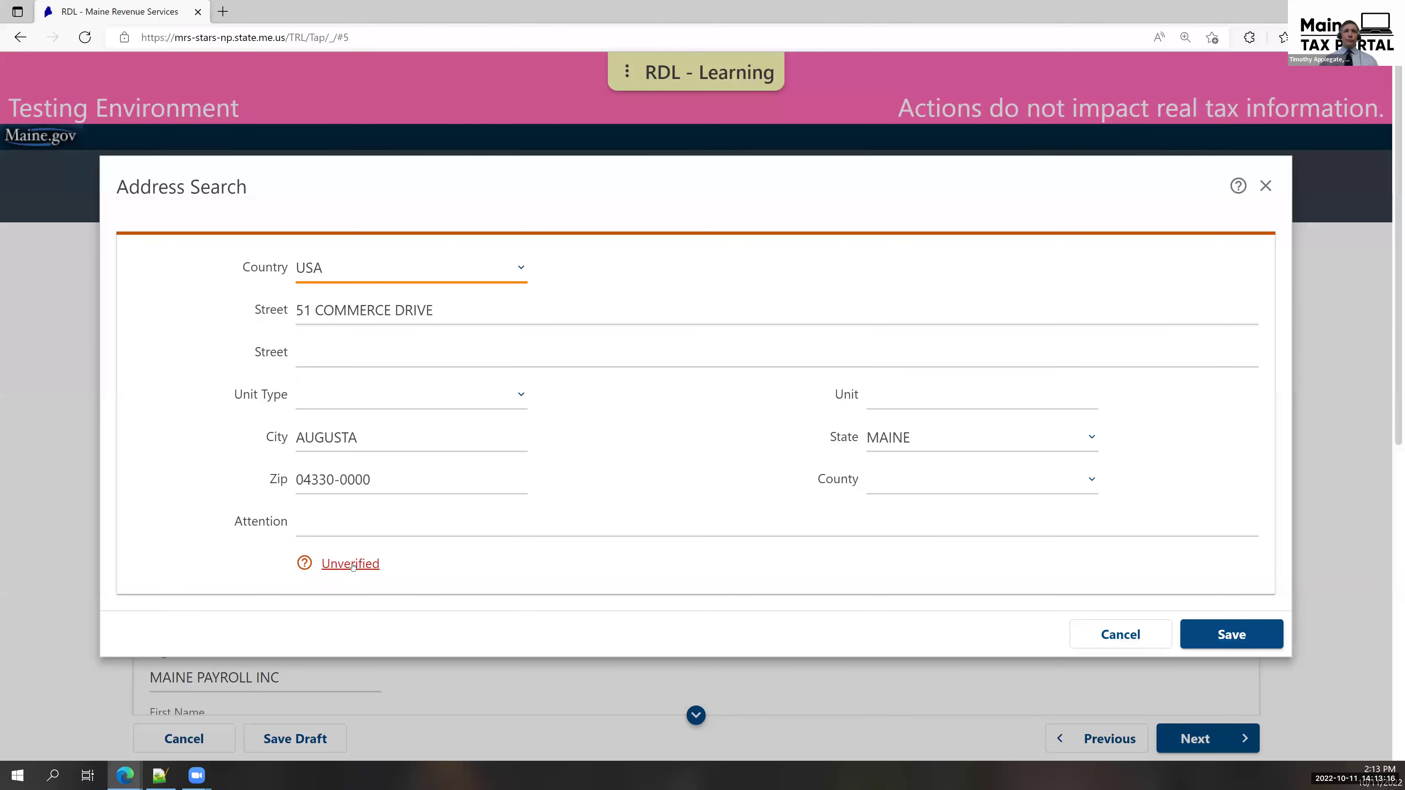
{"action": "left_click", "coordinate": [350, 564]}
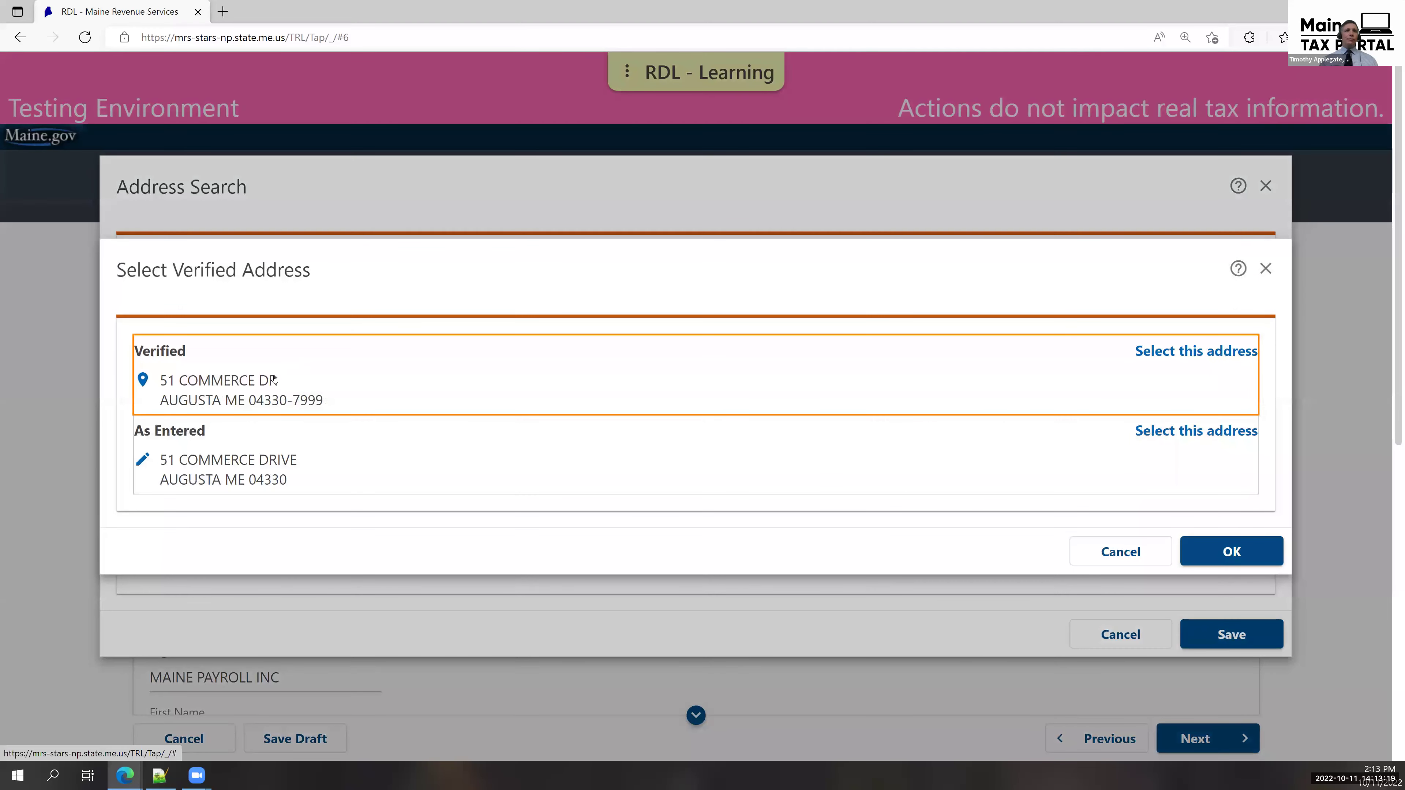
{"action": "left_click", "coordinate": [274, 378]}
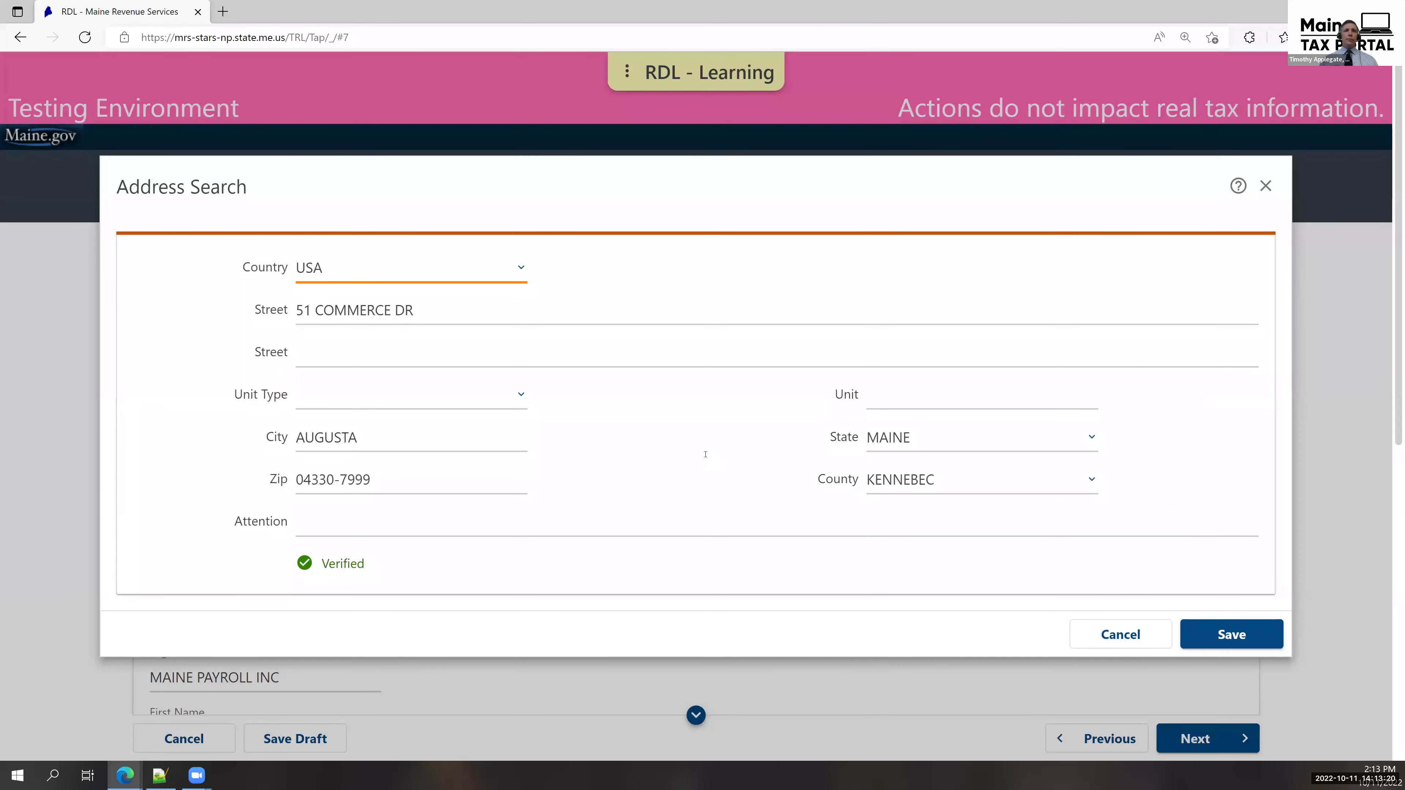
{"action": "left_click", "coordinate": [1212, 634]}
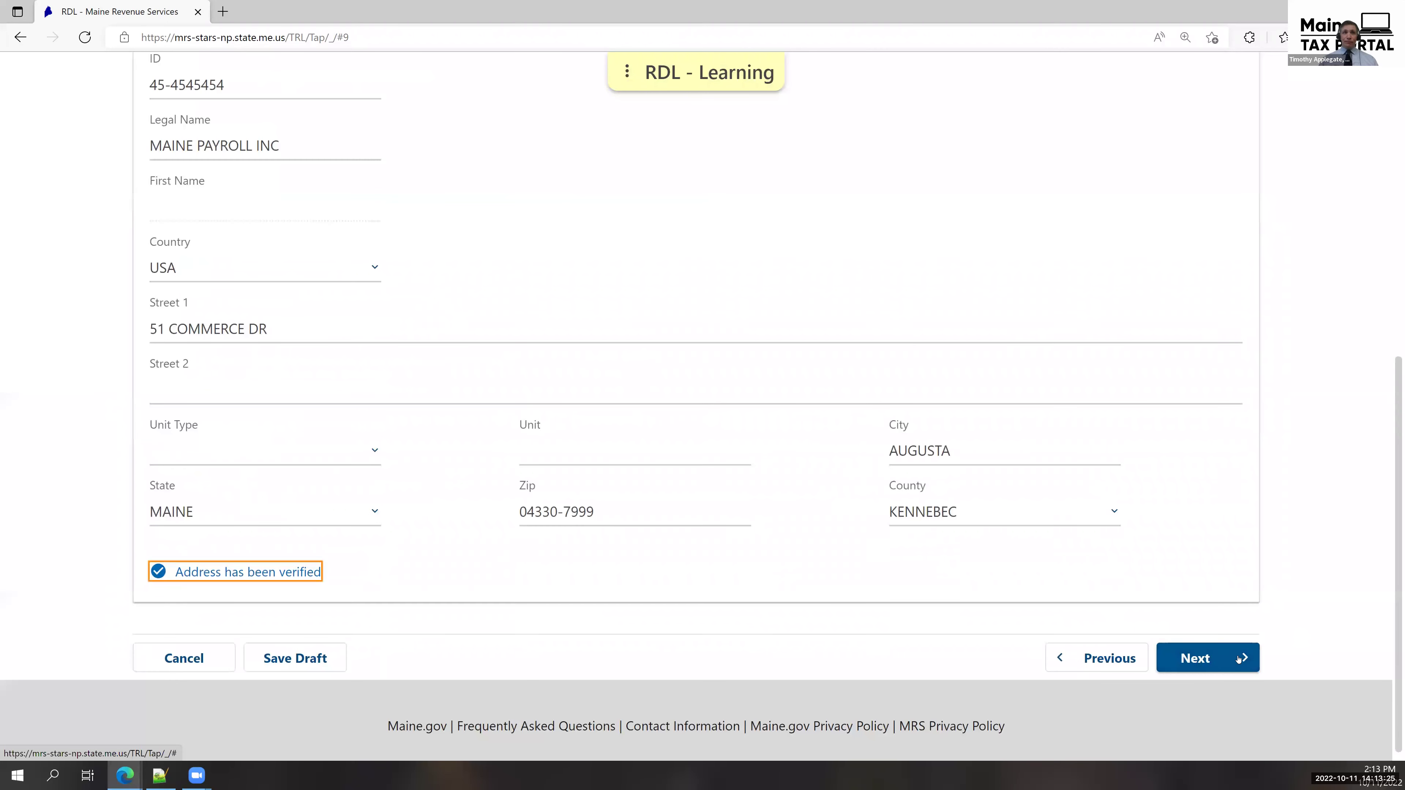
{"action": "left_click", "coordinate": [1238, 658]}
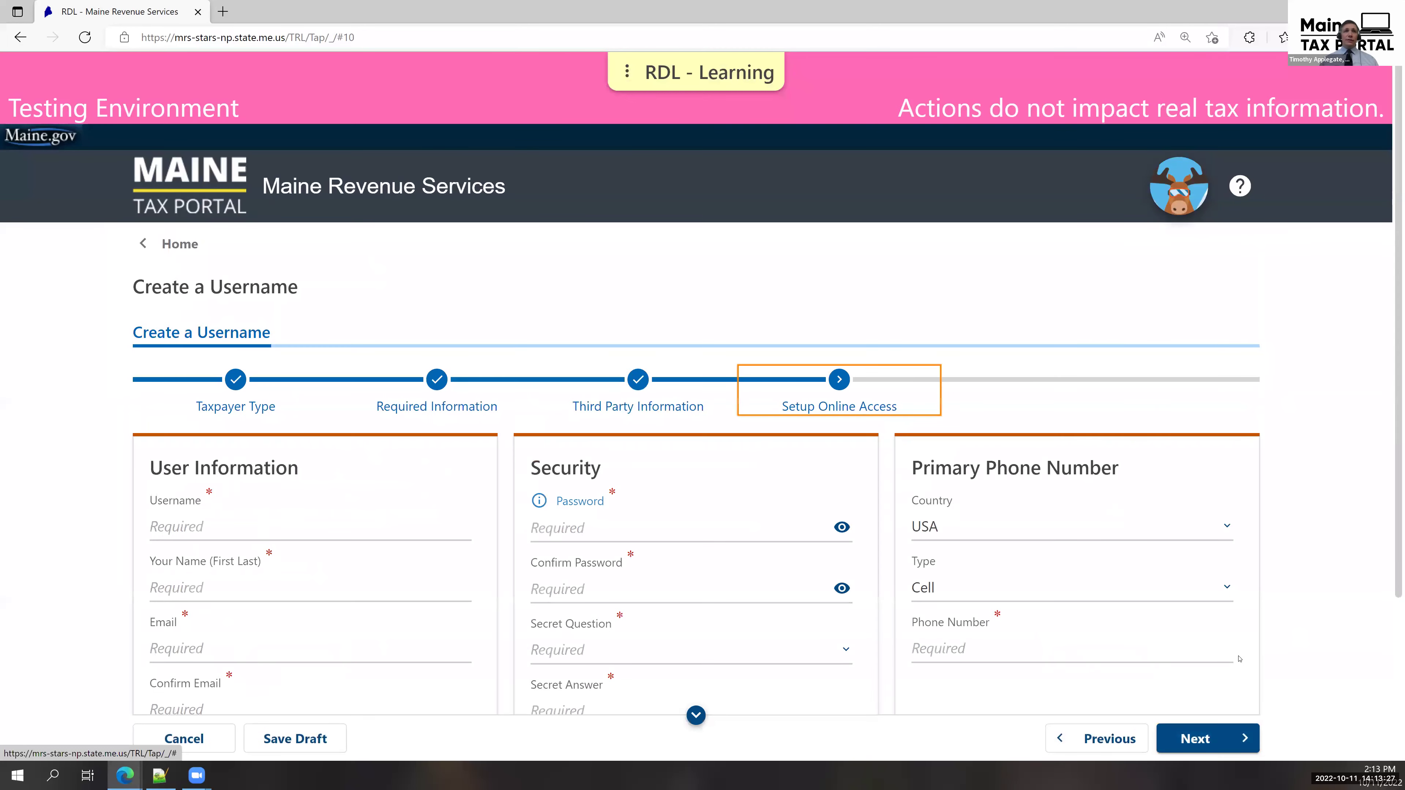
Enter the new username, contact name, and email twice, and decline paperless delivery.
{"action": "scroll", "coordinate": [425, 366], "scroll_direction": "down", "scroll_amount": 3}
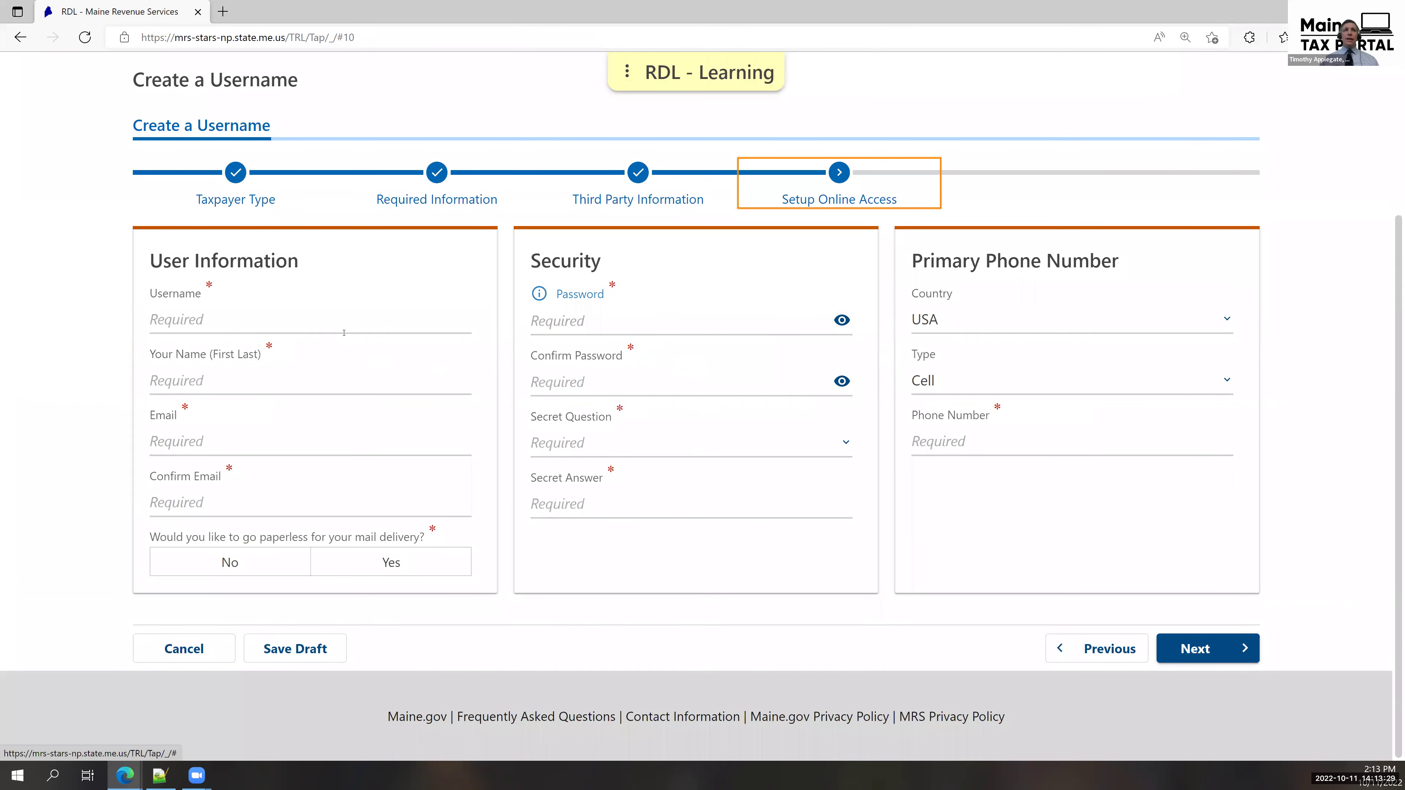
{"action": "left_click", "coordinate": [341, 328]}
{"action": "type", "text": "MAINEPAYROLL"}
{"action": "key", "text": "Tab"}
{"action": "type", "text": "JANE SMITH"}
{"action": "key", "text": "Tab"}
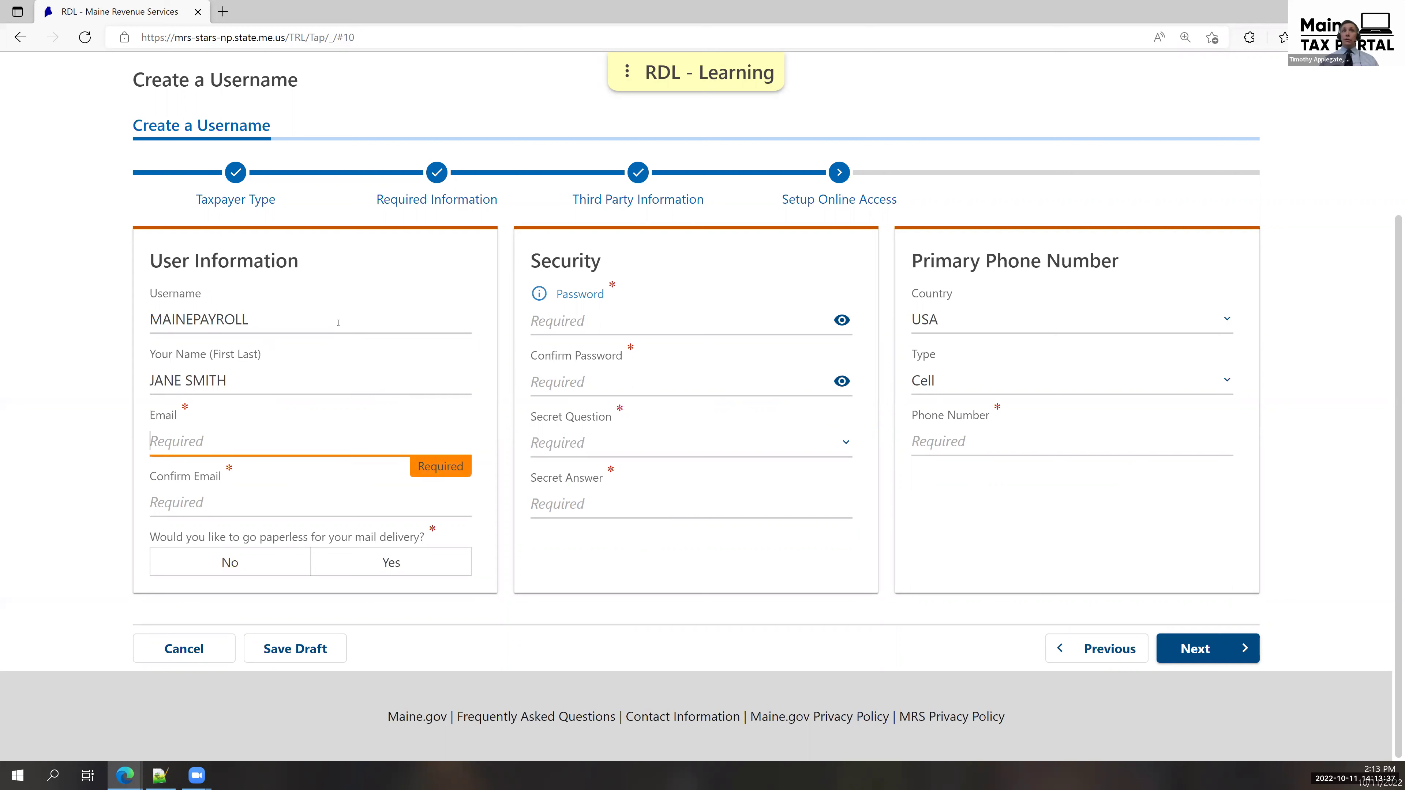
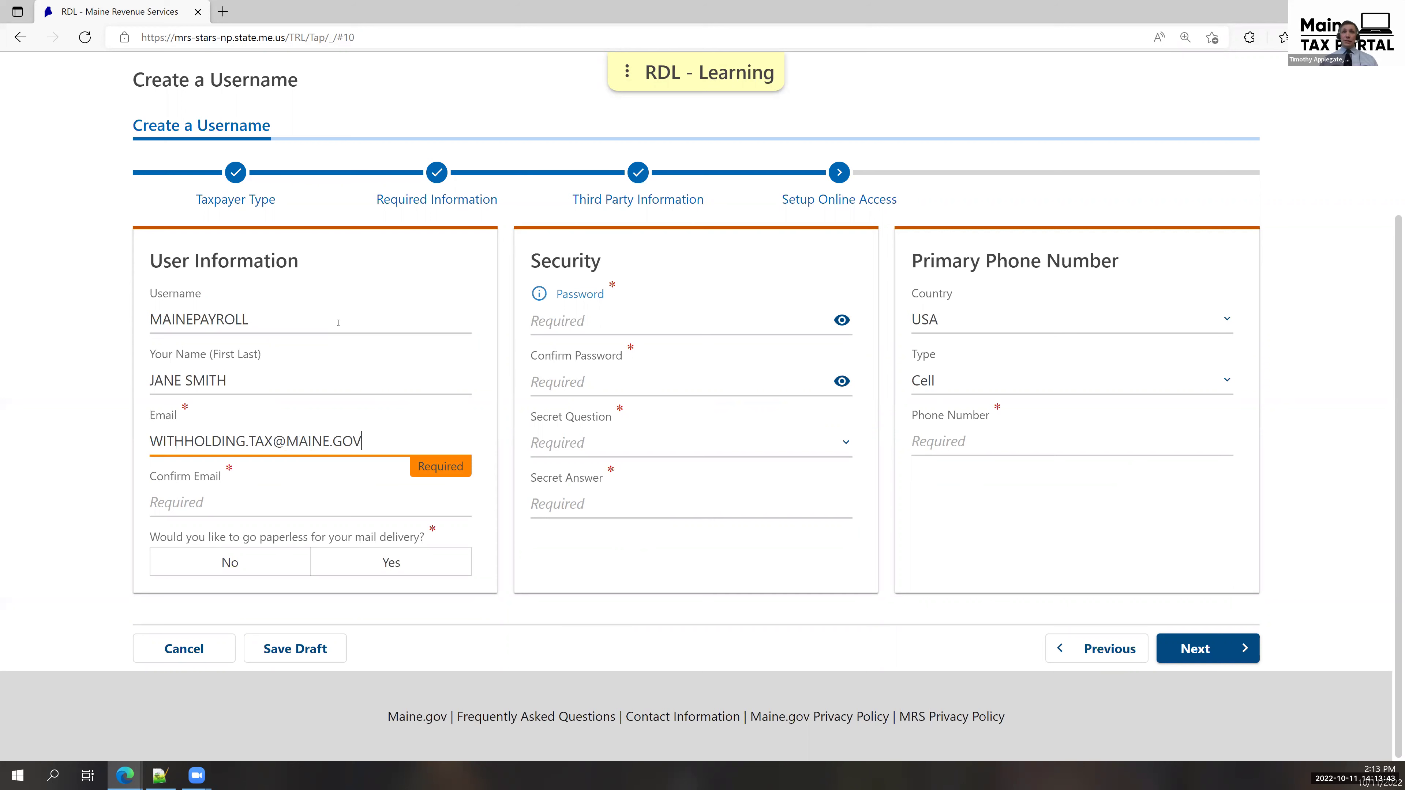
{"action": "key", "text": "Tab"}
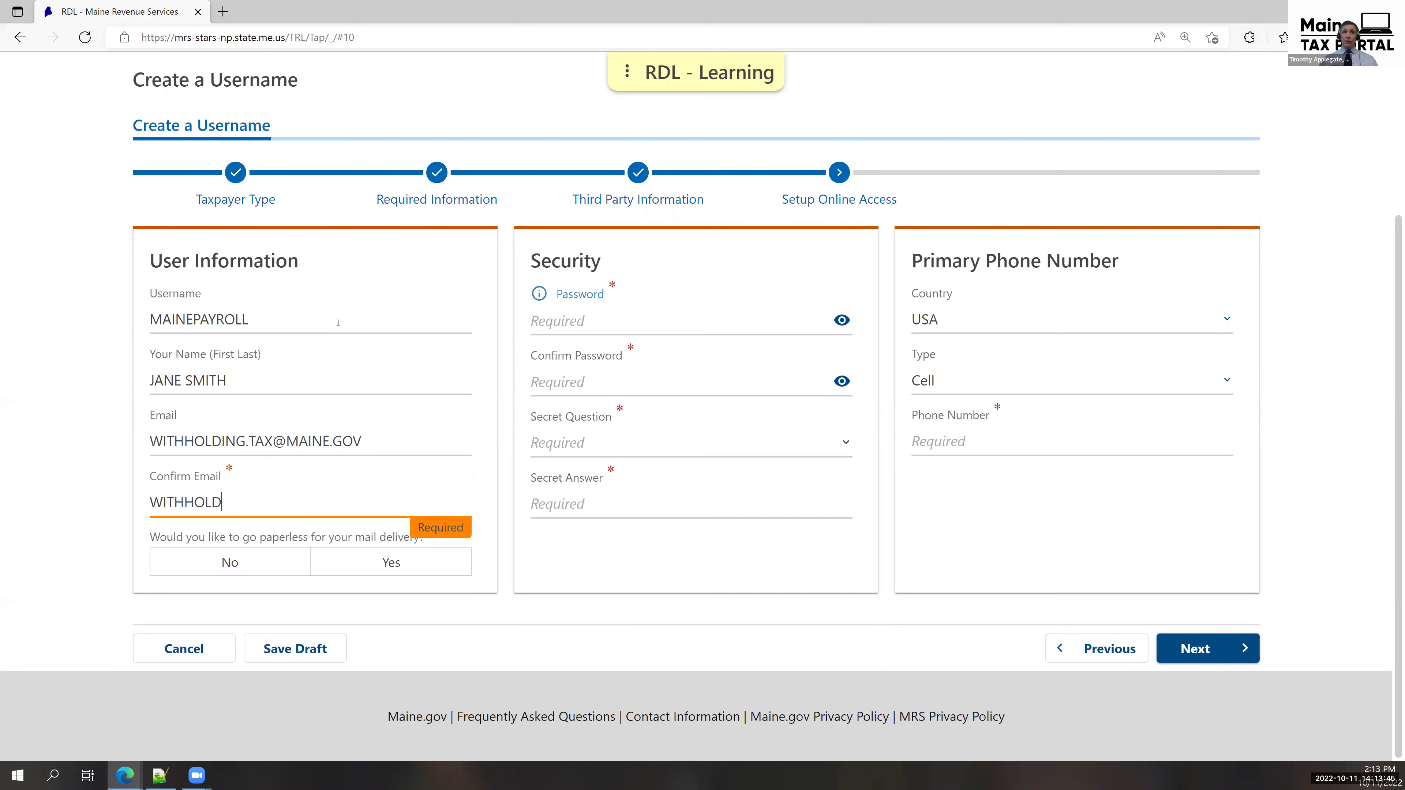
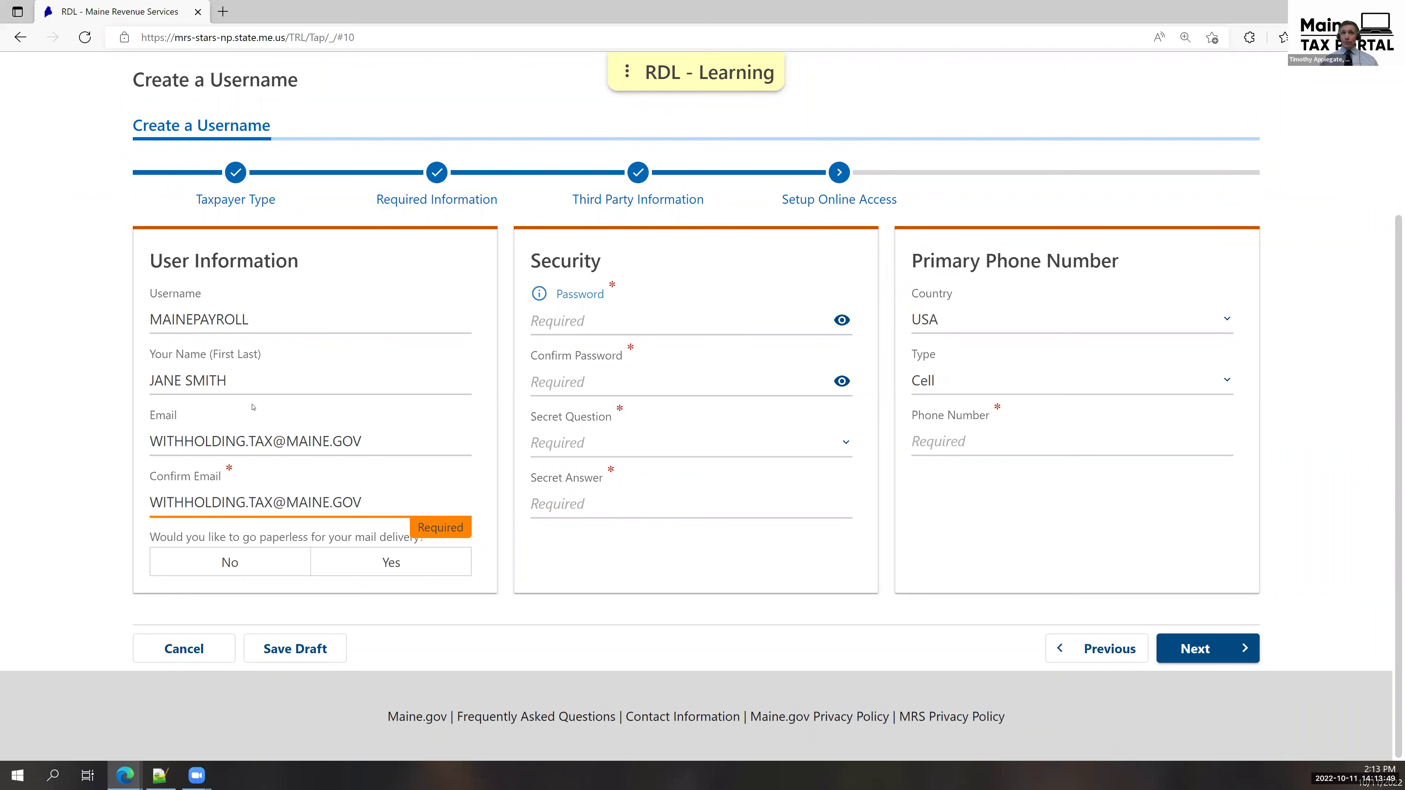
{"action": "left_click", "coordinate": [268, 569]}
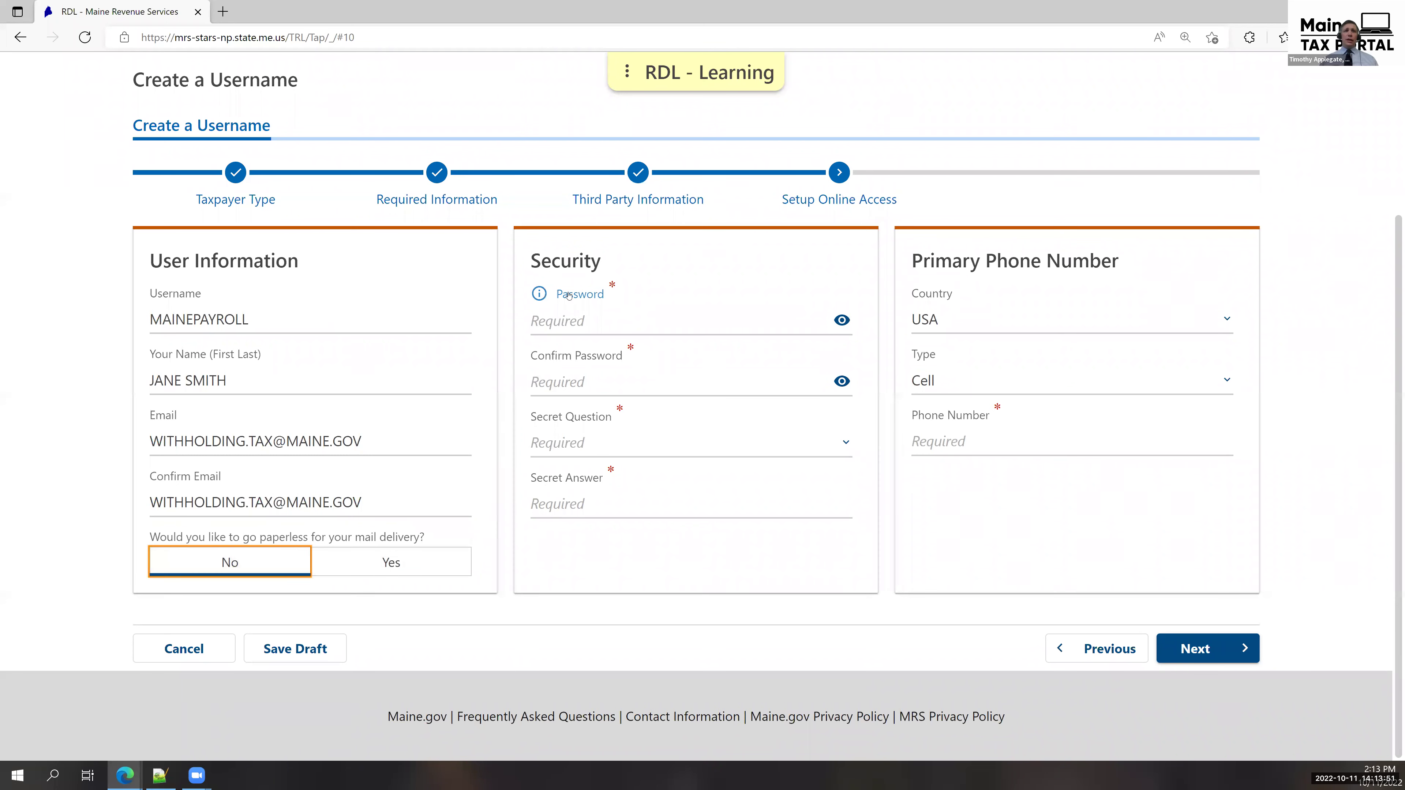
Enter and confirm the account password, then pick the first secret question and enter its answer.
{"action": "left_click", "coordinate": [603, 302]}
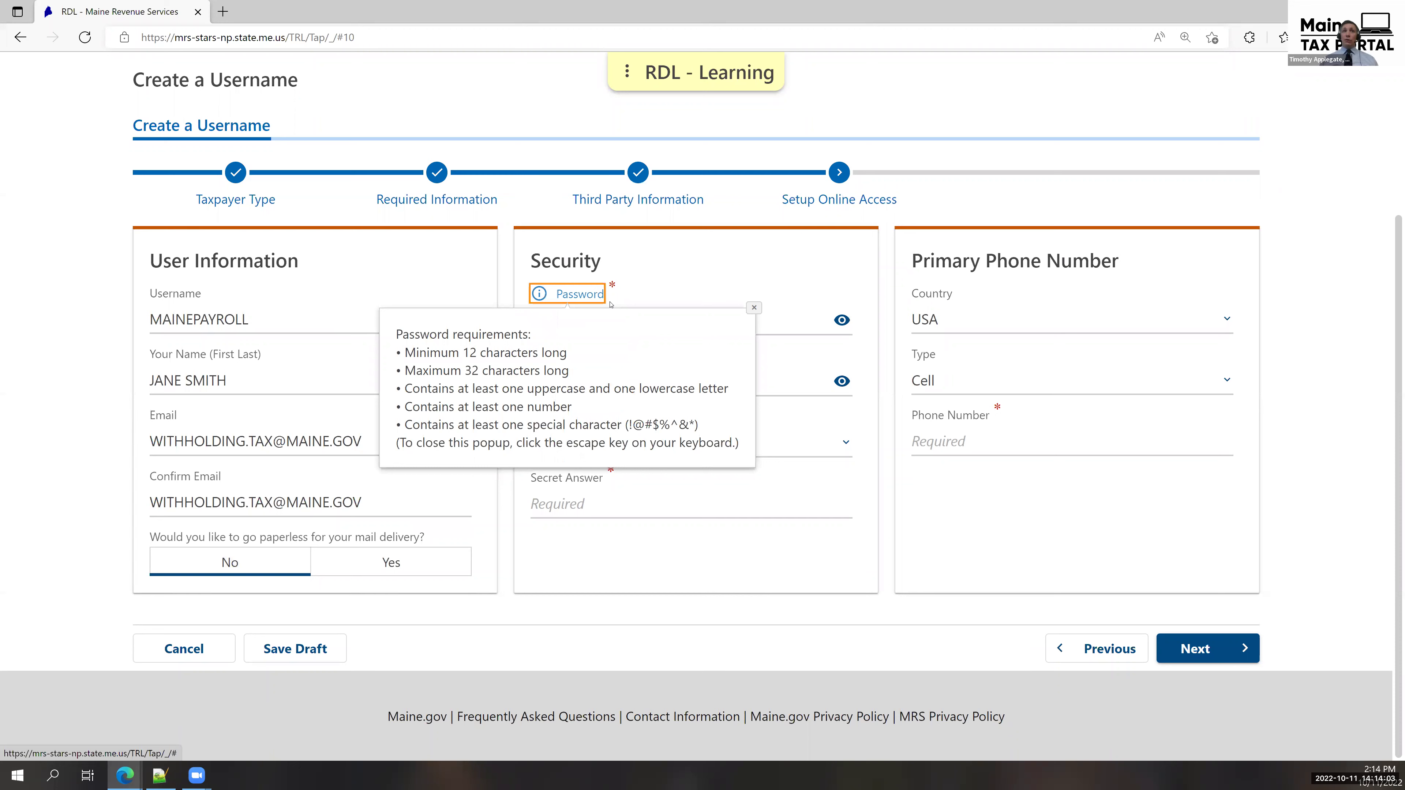
{"action": "left_click", "coordinate": [753, 308]}
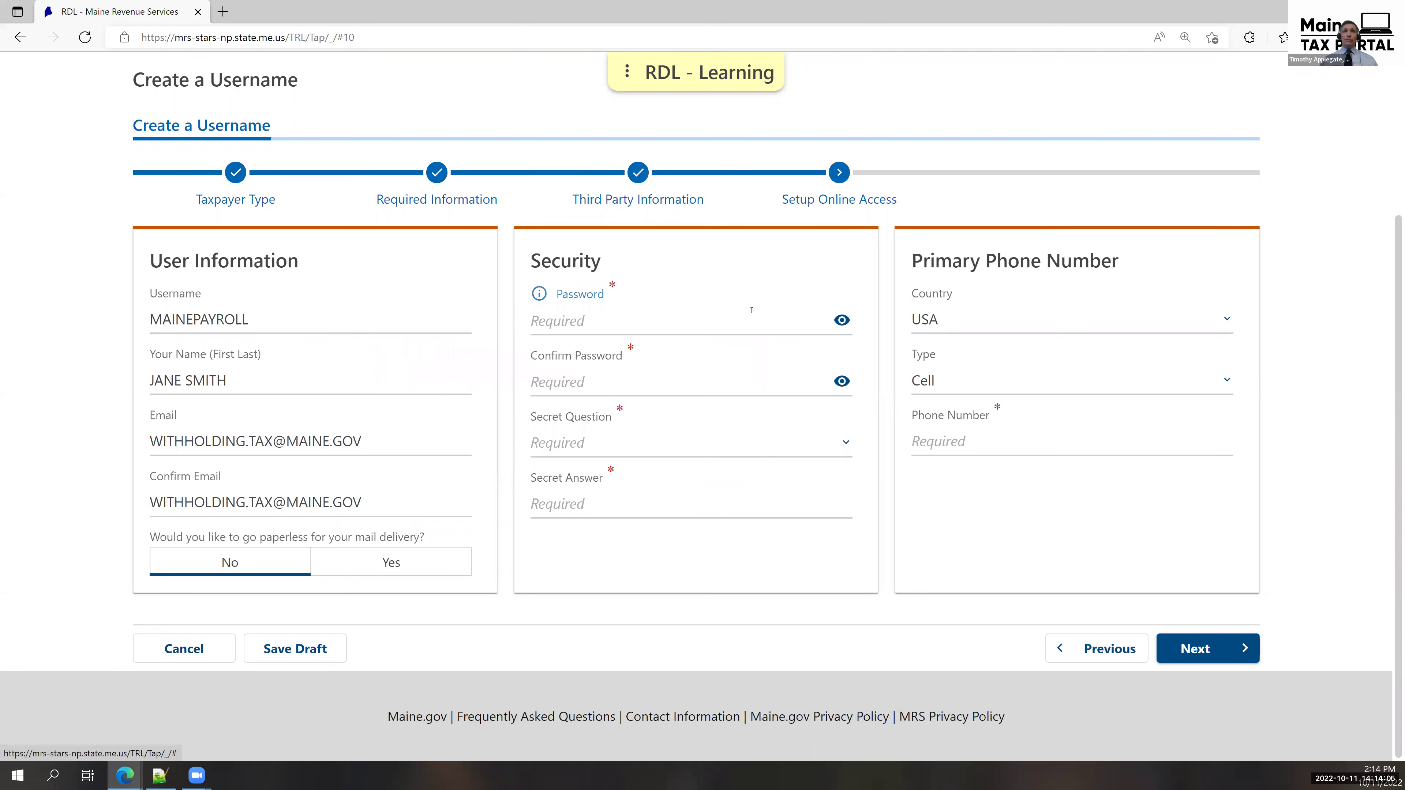
{"action": "type", "text": "********"}
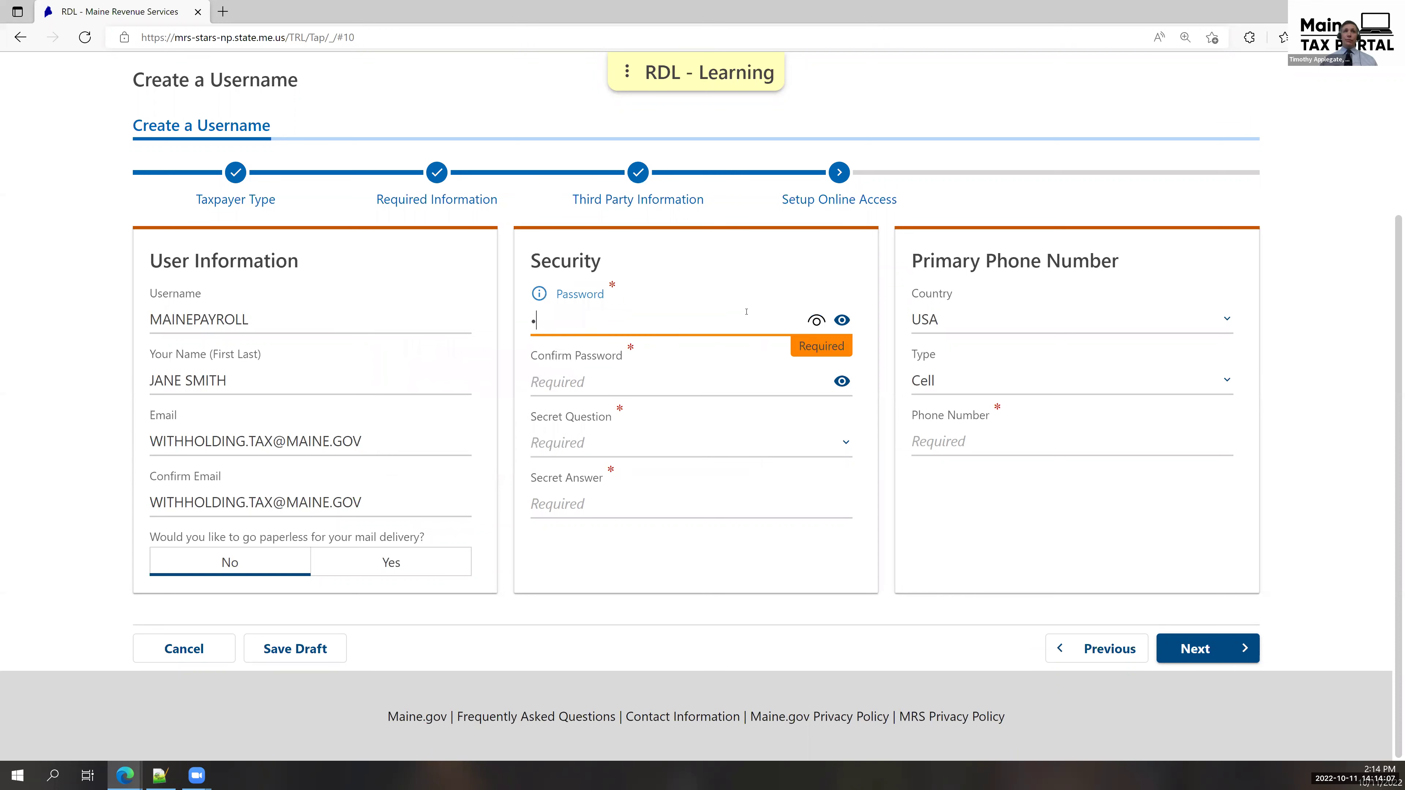
{"action": "type", "text": "*****"}
{"action": "key", "text": "Tab"}
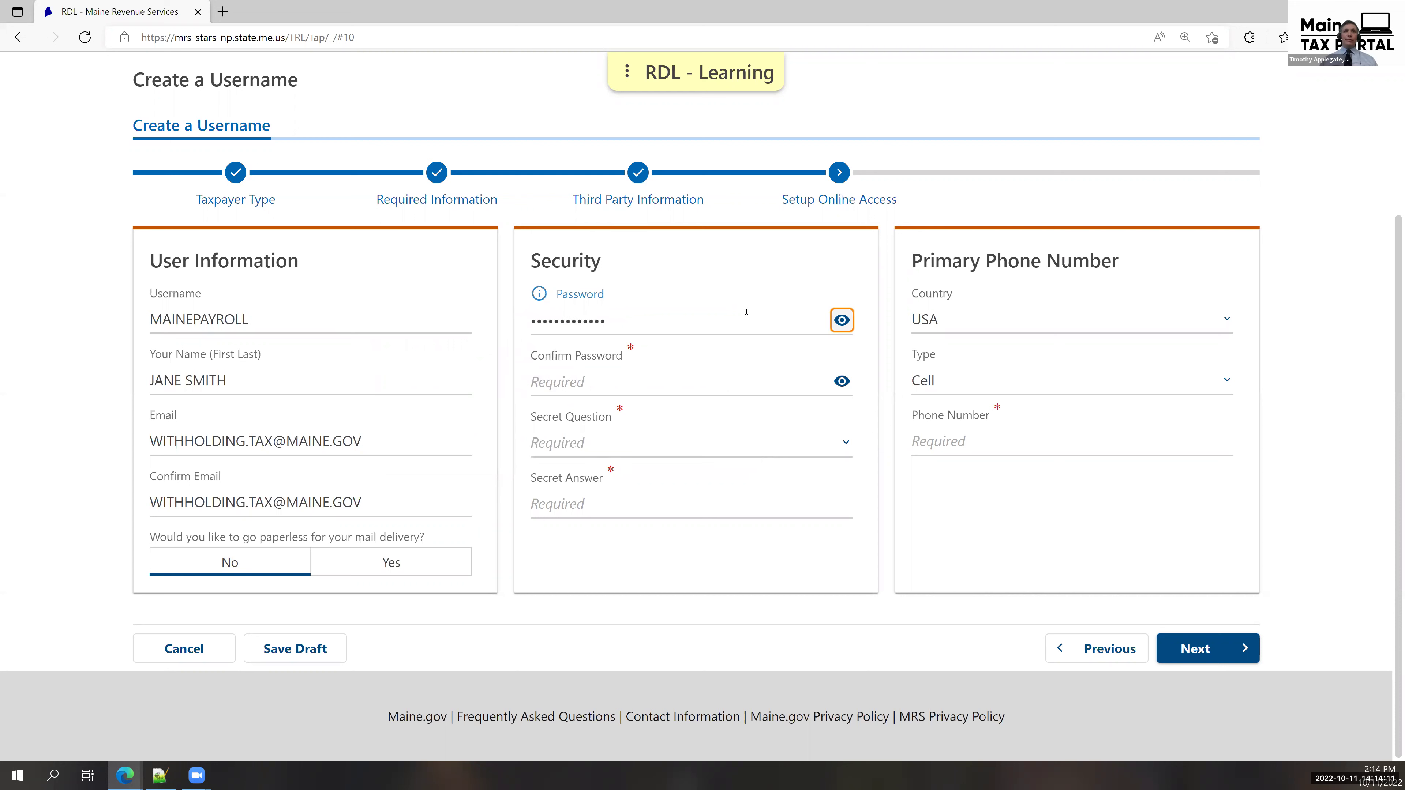
{"action": "key", "text": "Tab"}
{"action": "type", "text": "************"}
{"action": "key", "text": "Tab"}
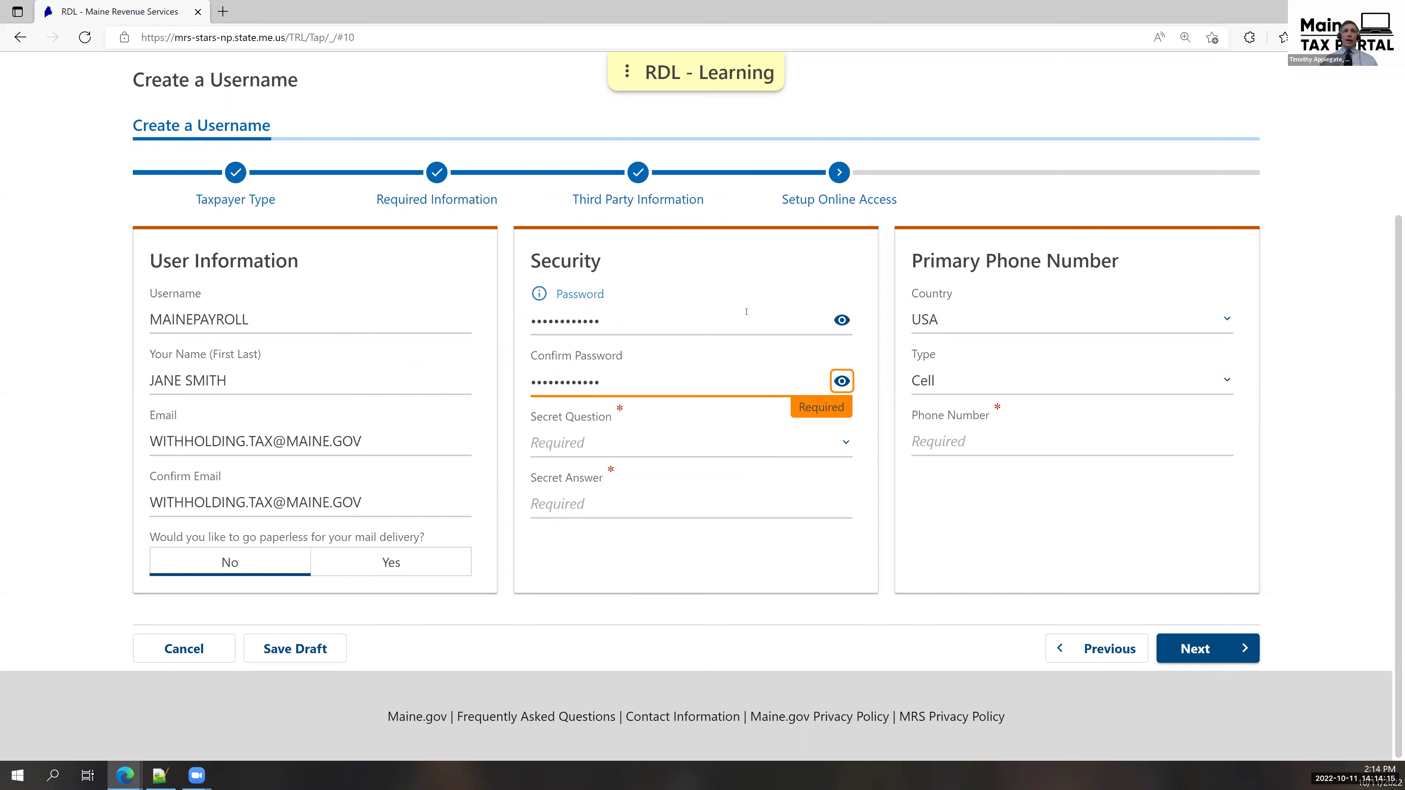
{"action": "key", "text": "Tab"}
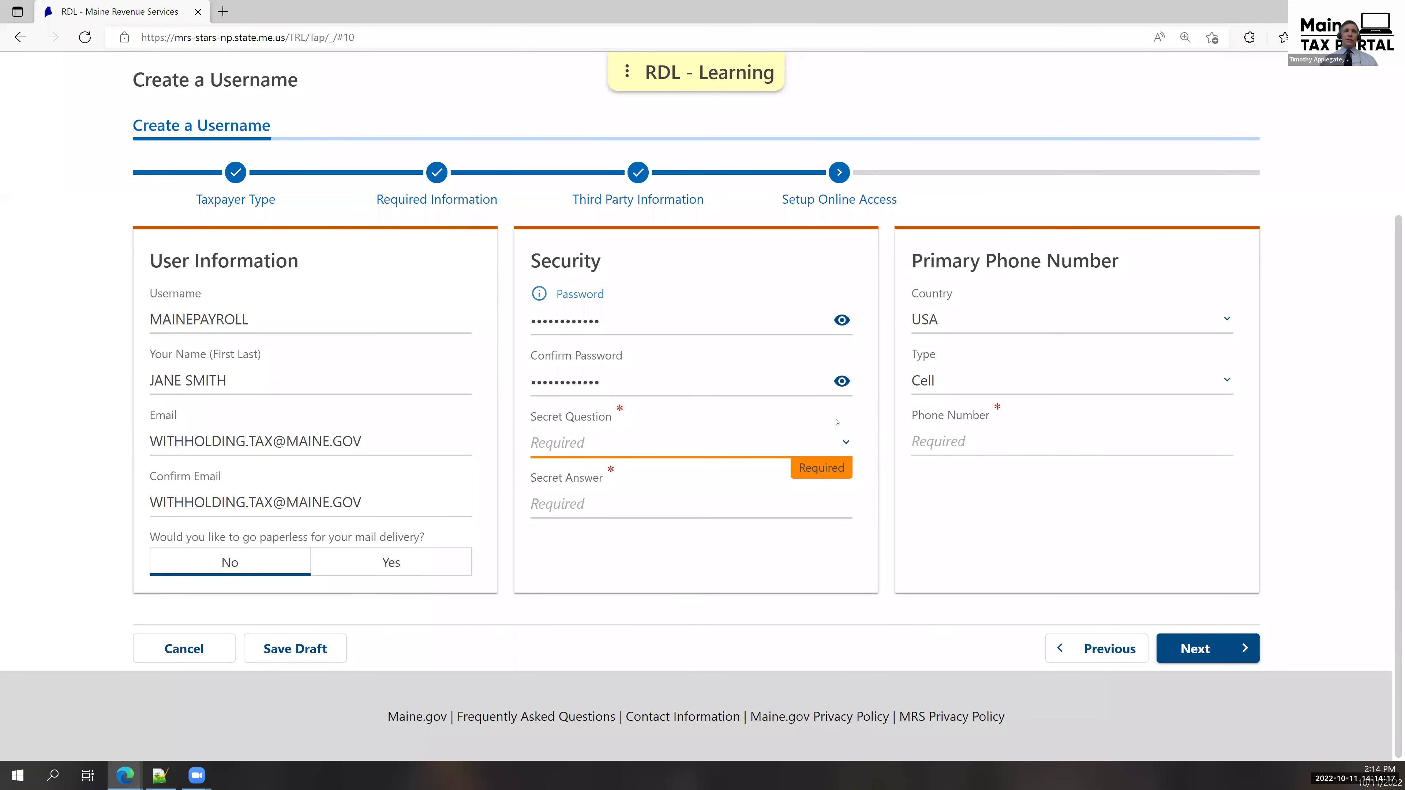
{"action": "key", "text": "Down"}
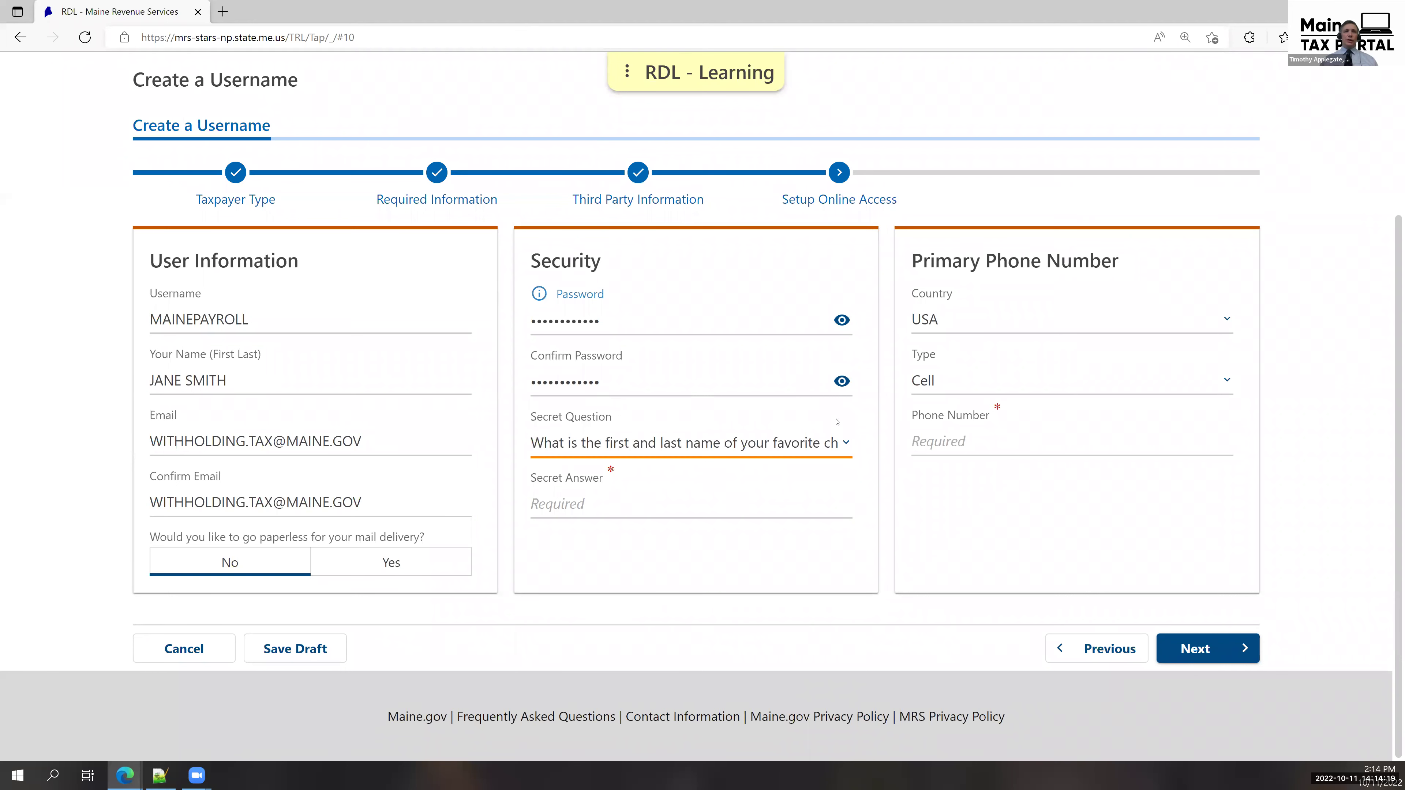
{"action": "key", "text": "Tab"}
{"action": "type", "text": "bob"}
{"action": "key", "text": "Tab"}
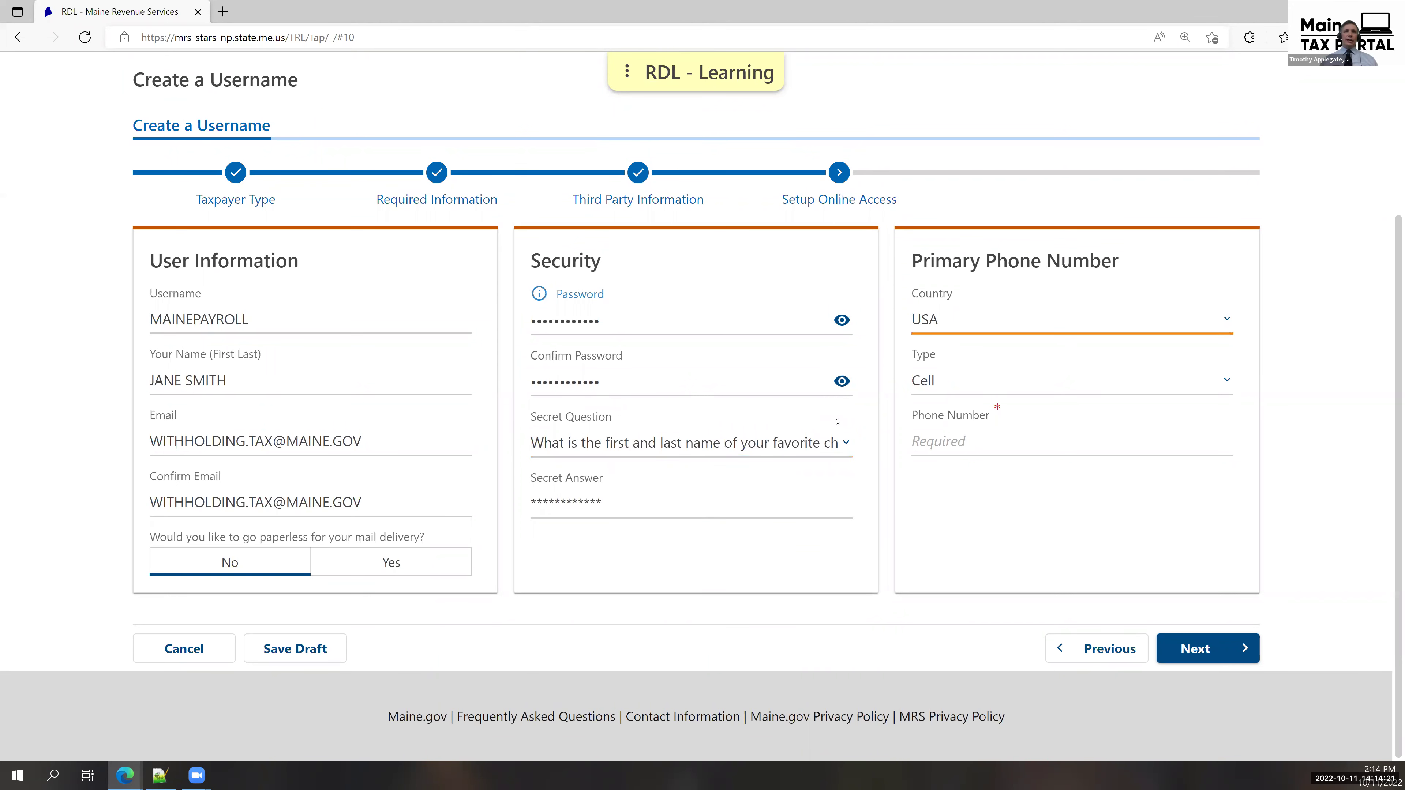
Set the phone type to Business, enter the contact's phone number, and continue to the summary.
{"action": "left_click", "coordinate": [1079, 380]}
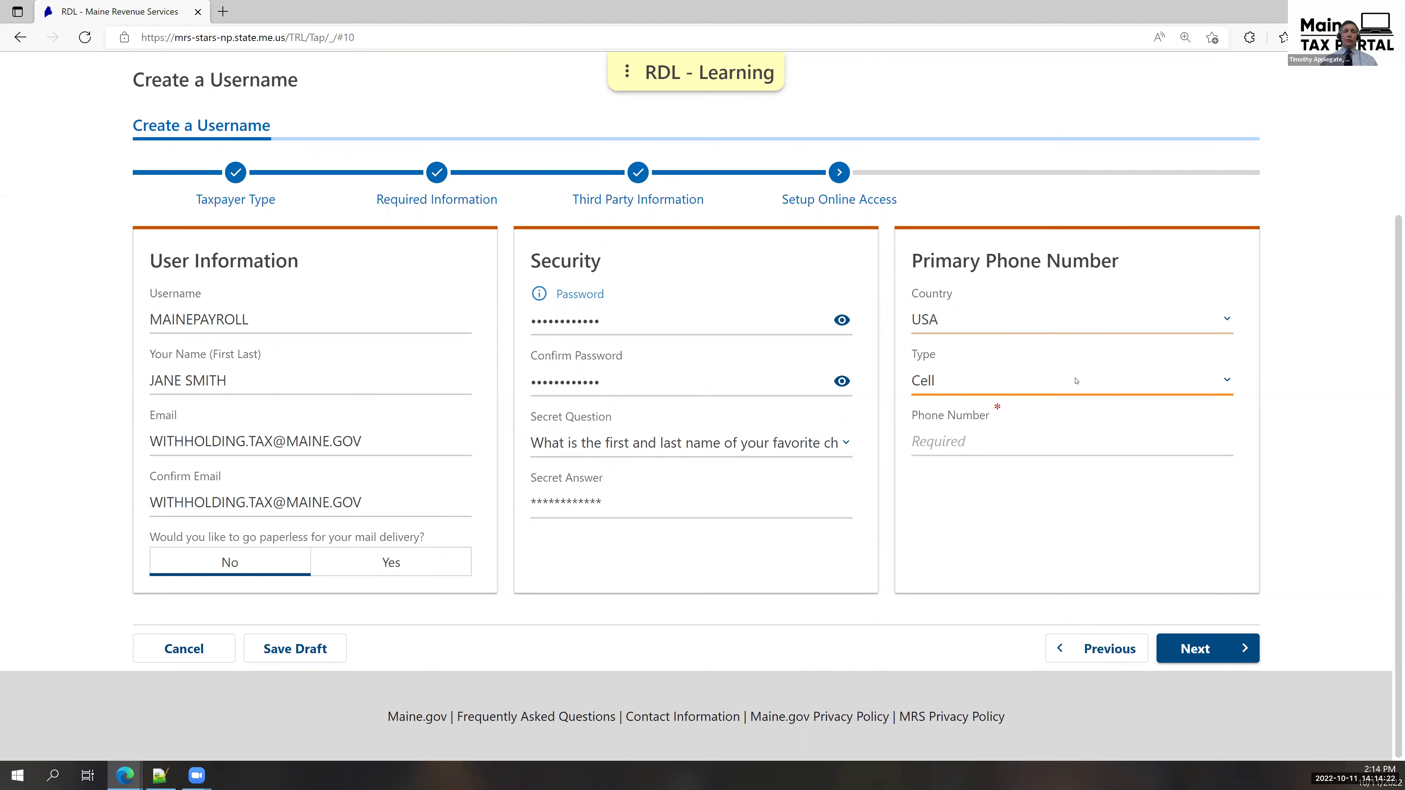
{"action": "left_click", "coordinate": [1059, 413]}
{"action": "left_click", "coordinate": [1066, 434]}
{"action": "type", "text": "(207) 555-5555"}
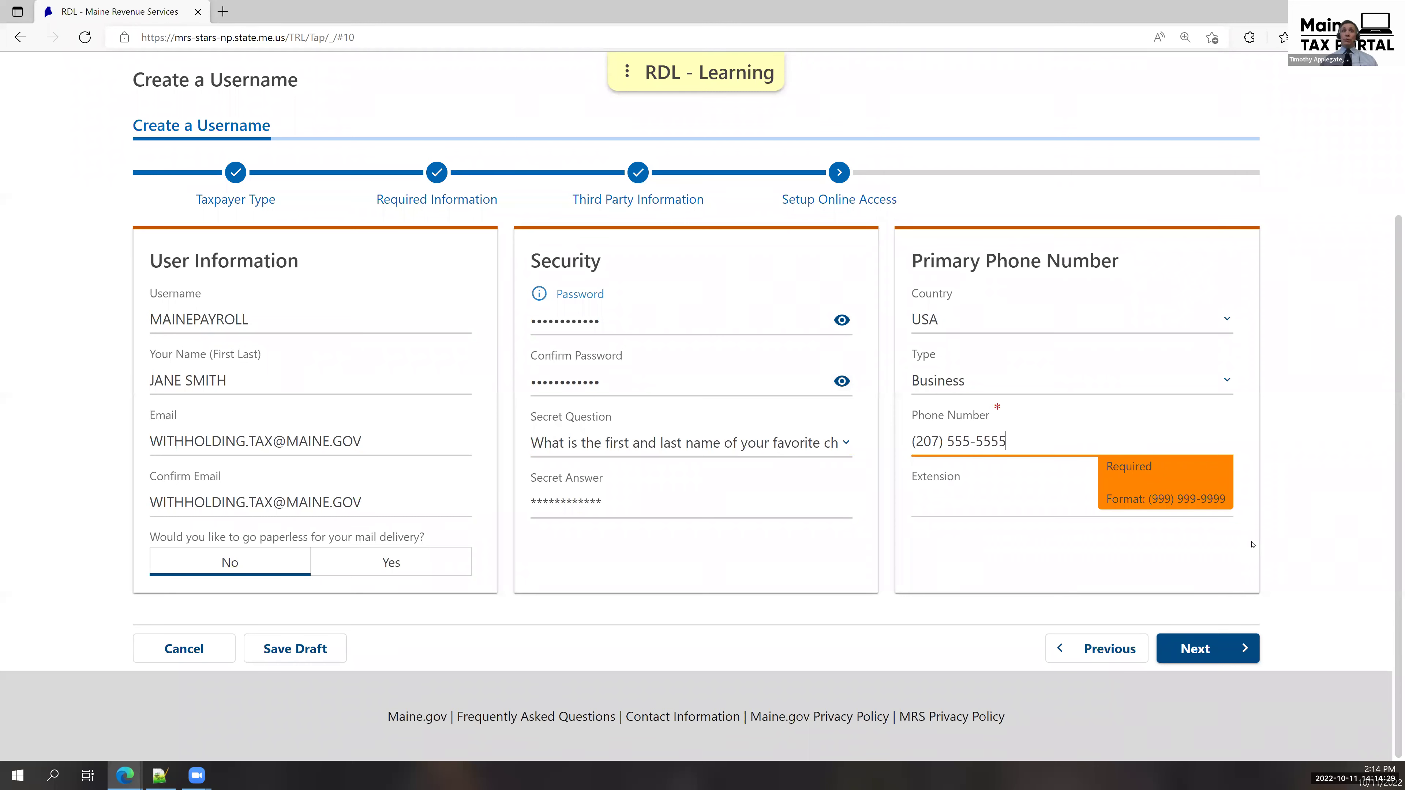
{"action": "left_click", "coordinate": [1235, 657]}
{"action": "scroll", "coordinate": [1250, 667], "scroll_direction": "down", "scroll_amount": 3}
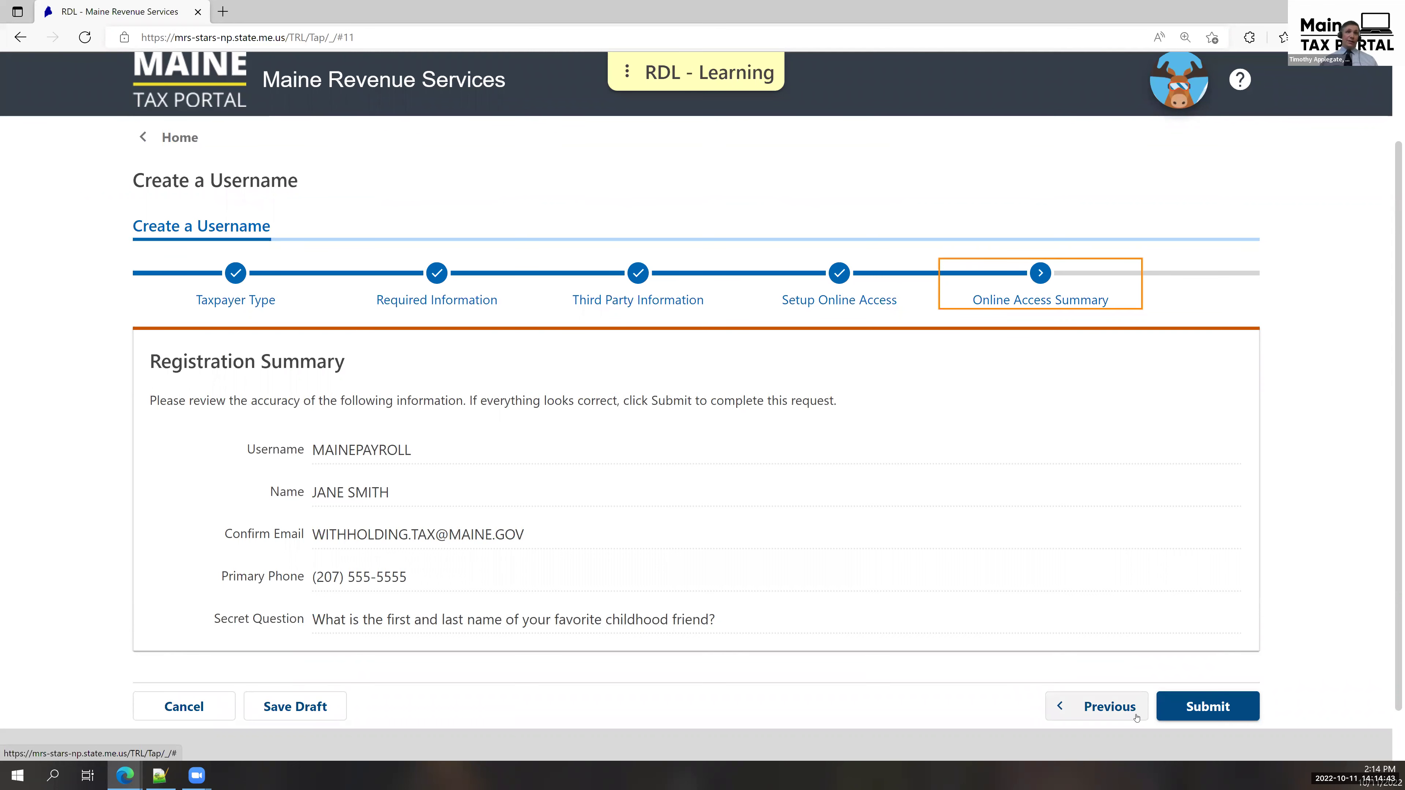
Go back and change the phone number's last digit to 4, then return to the summary.
{"action": "left_click", "coordinate": [1094, 714]}
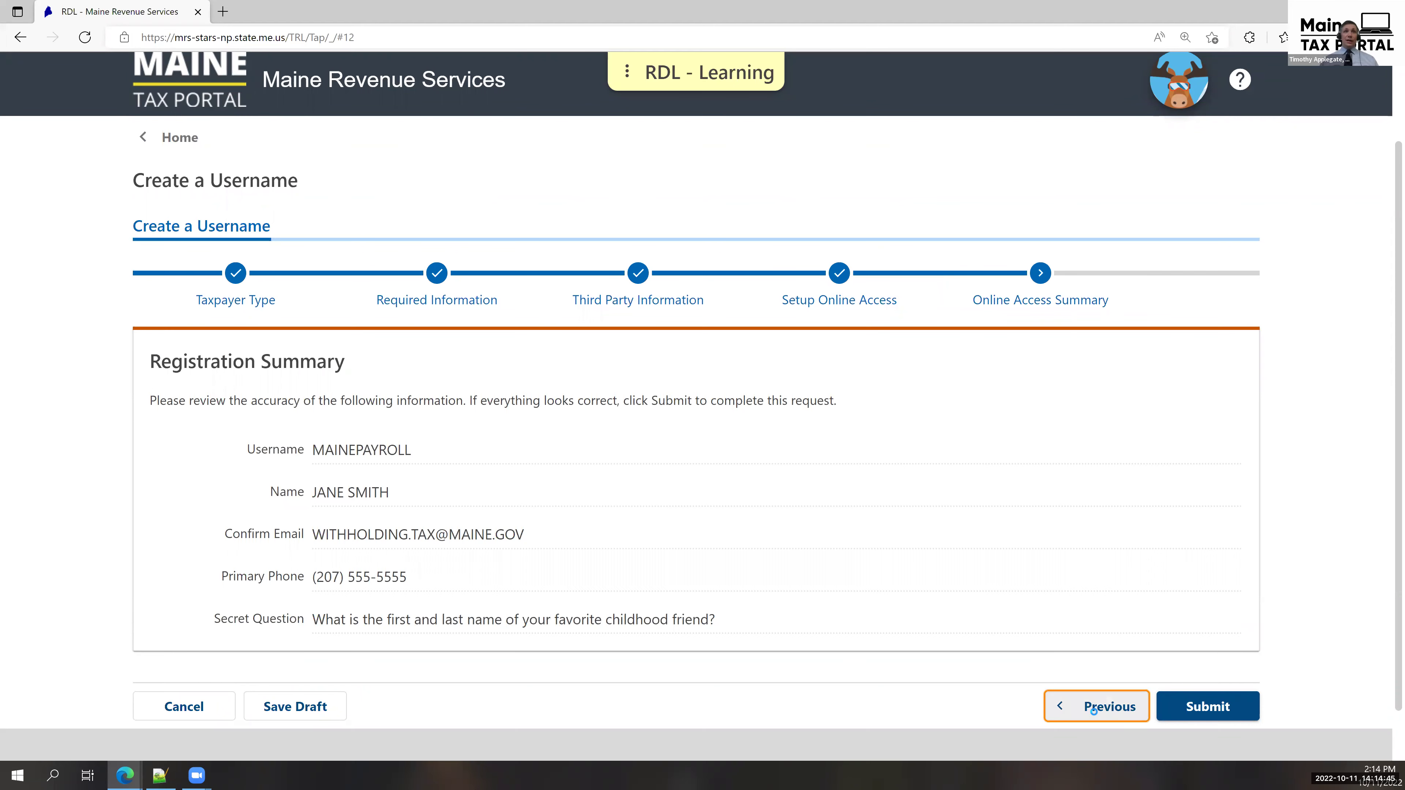
{"action": "left_click", "coordinate": [1094, 649]}
{"action": "left_click", "coordinate": [1093, 651]}
{"action": "key", "text": "BackSpace"}
{"action": "type", "text": "4"}
{"action": "left_click", "coordinate": [1268, 725]}
{"action": "left_click", "coordinate": [1226, 744]}
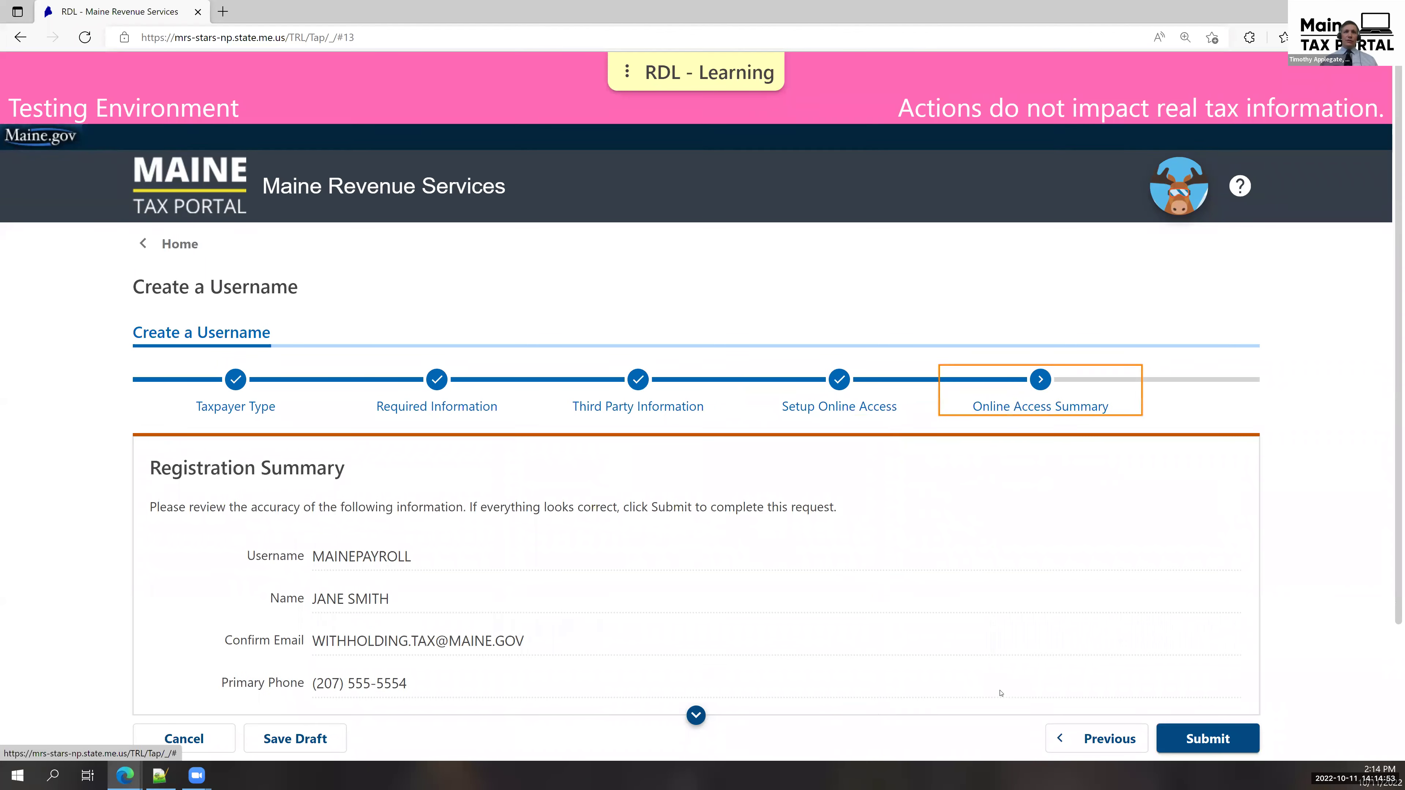
{"action": "scroll", "coordinate": [1188, 707], "scroll_direction": "down", "scroll_amount": 2}
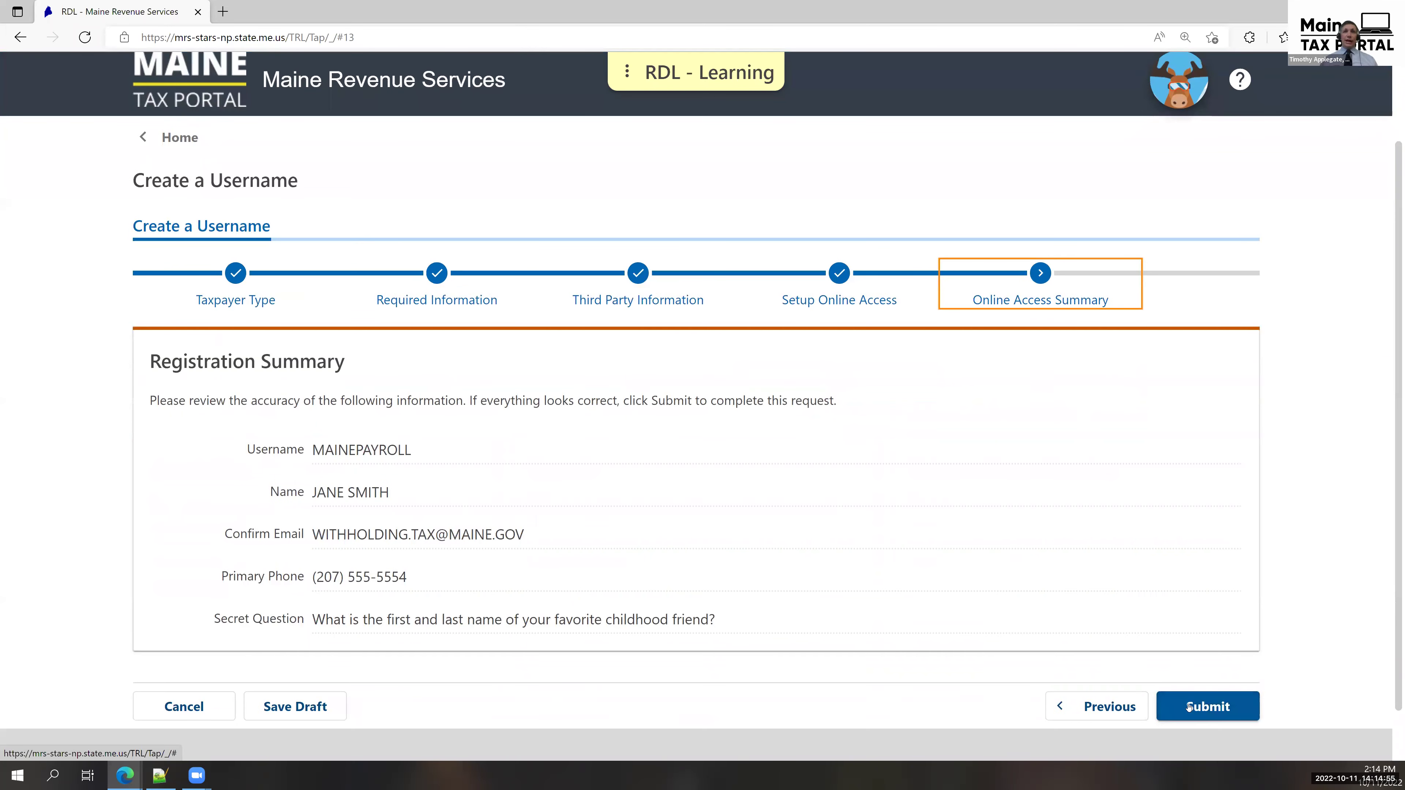
Submit the username request, entering and confirming the contact email address.
{"action": "left_click", "coordinate": [1188, 706]}
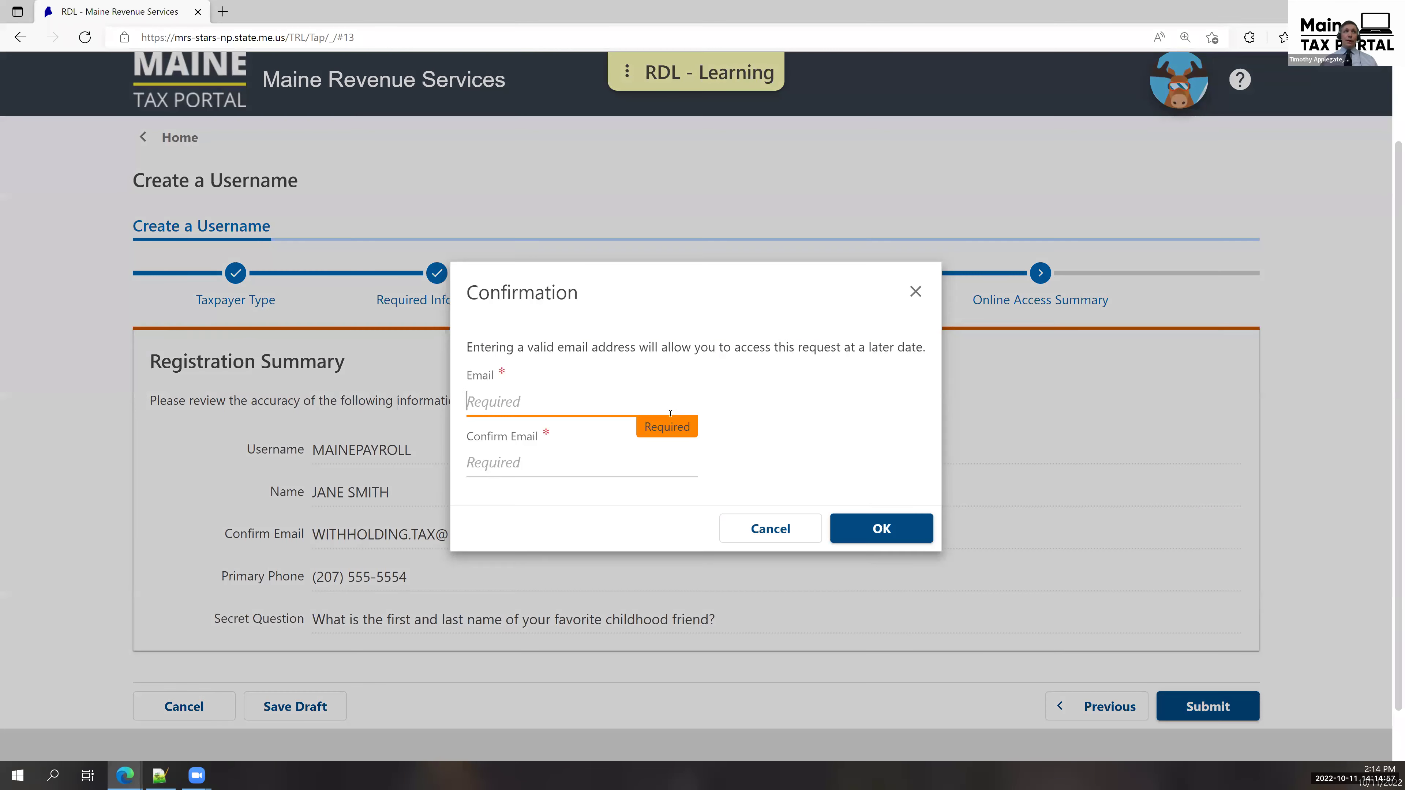
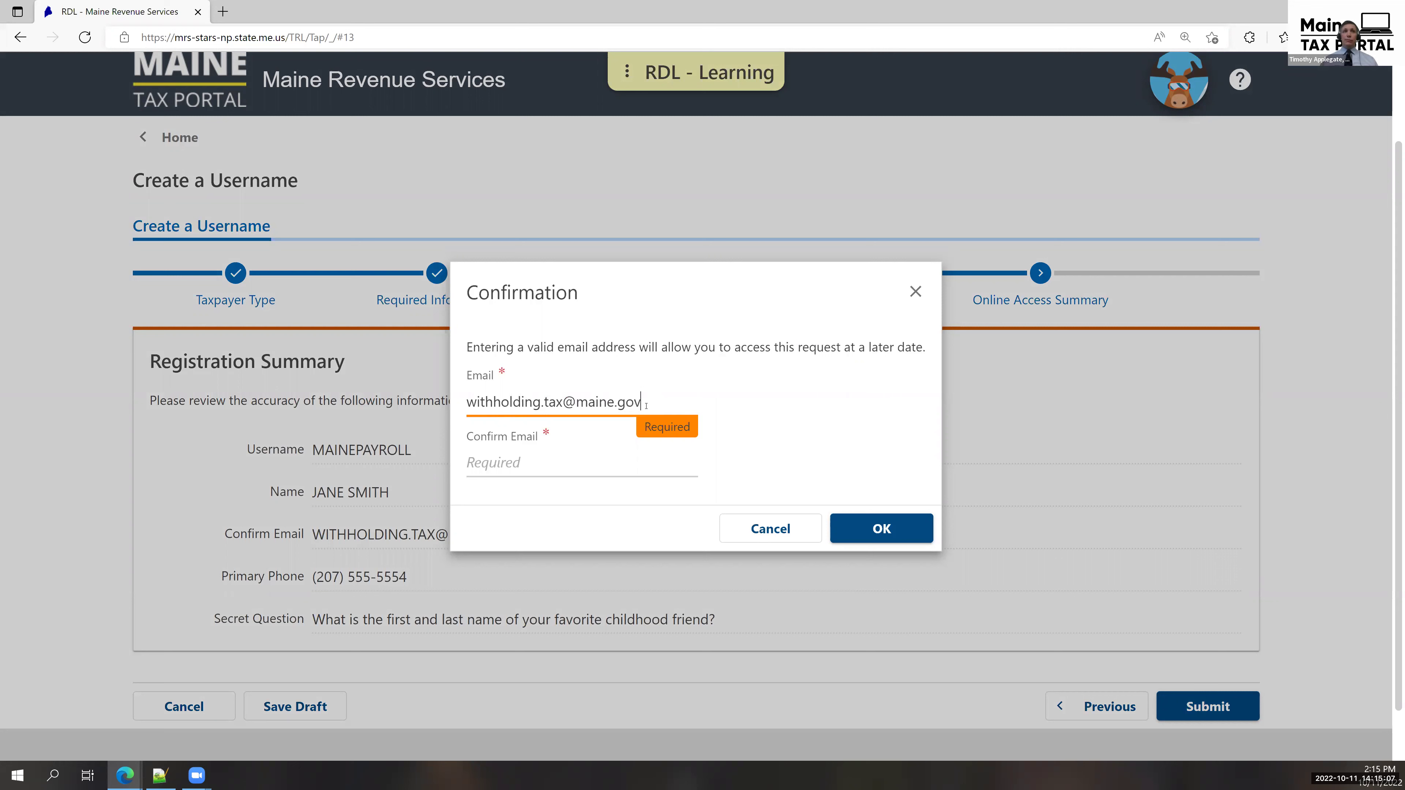
{"action": "key", "text": "Tab"}
{"action": "key", "text": "Tab"}
{"action": "key", "text": "Tab"}
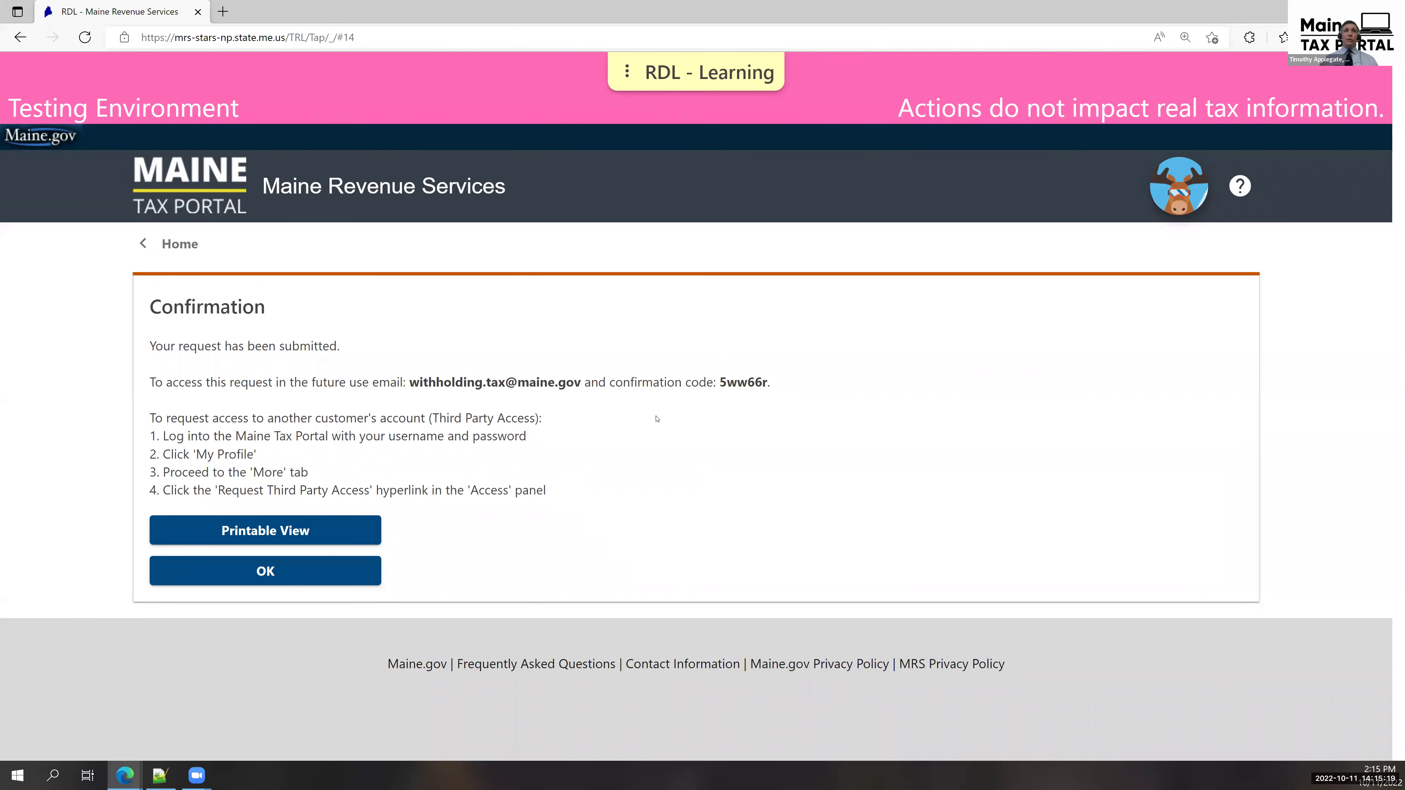
Dismiss the submission confirmation and start creating another username from the login panel.
{"action": "left_click", "coordinate": [301, 574]}
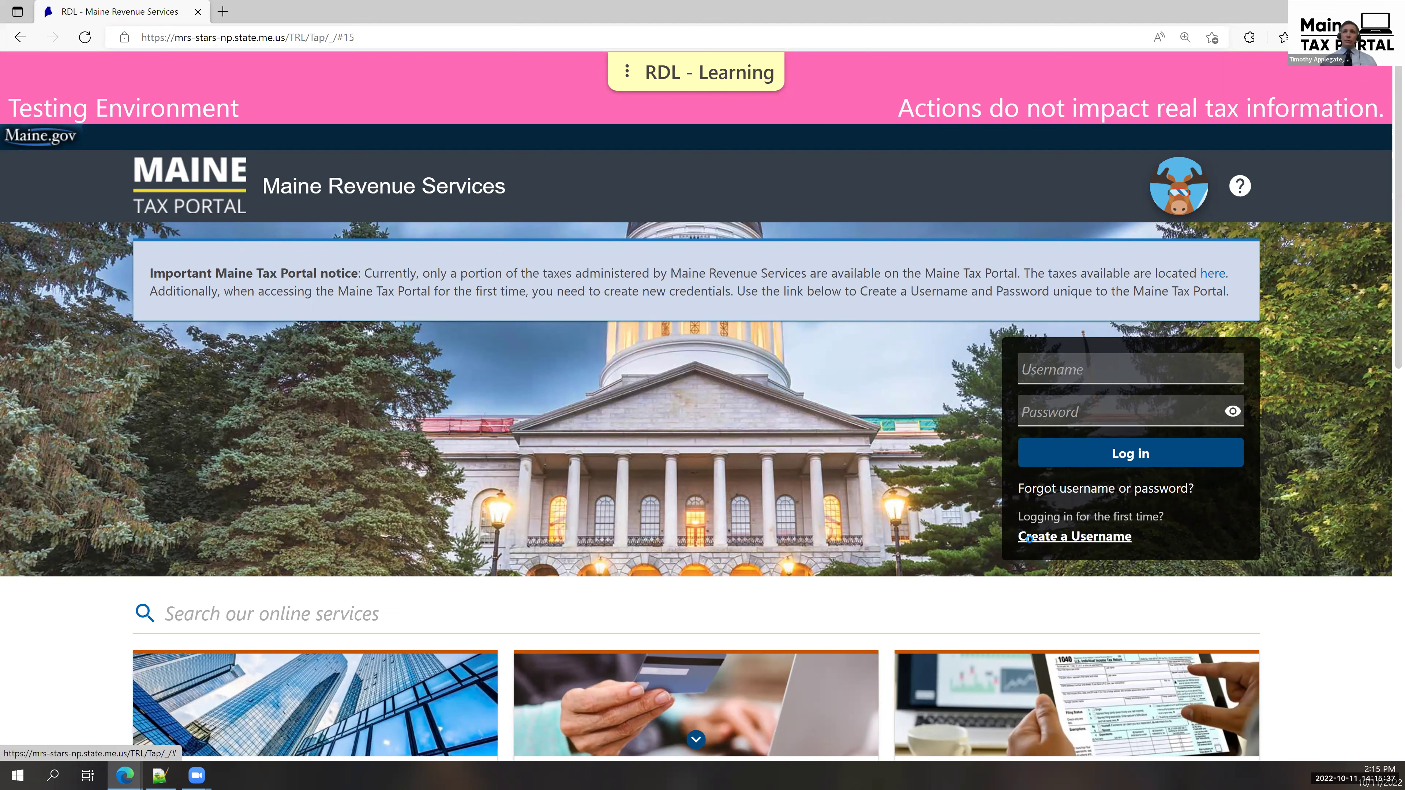
{"action": "left_click", "coordinate": [1030, 539]}
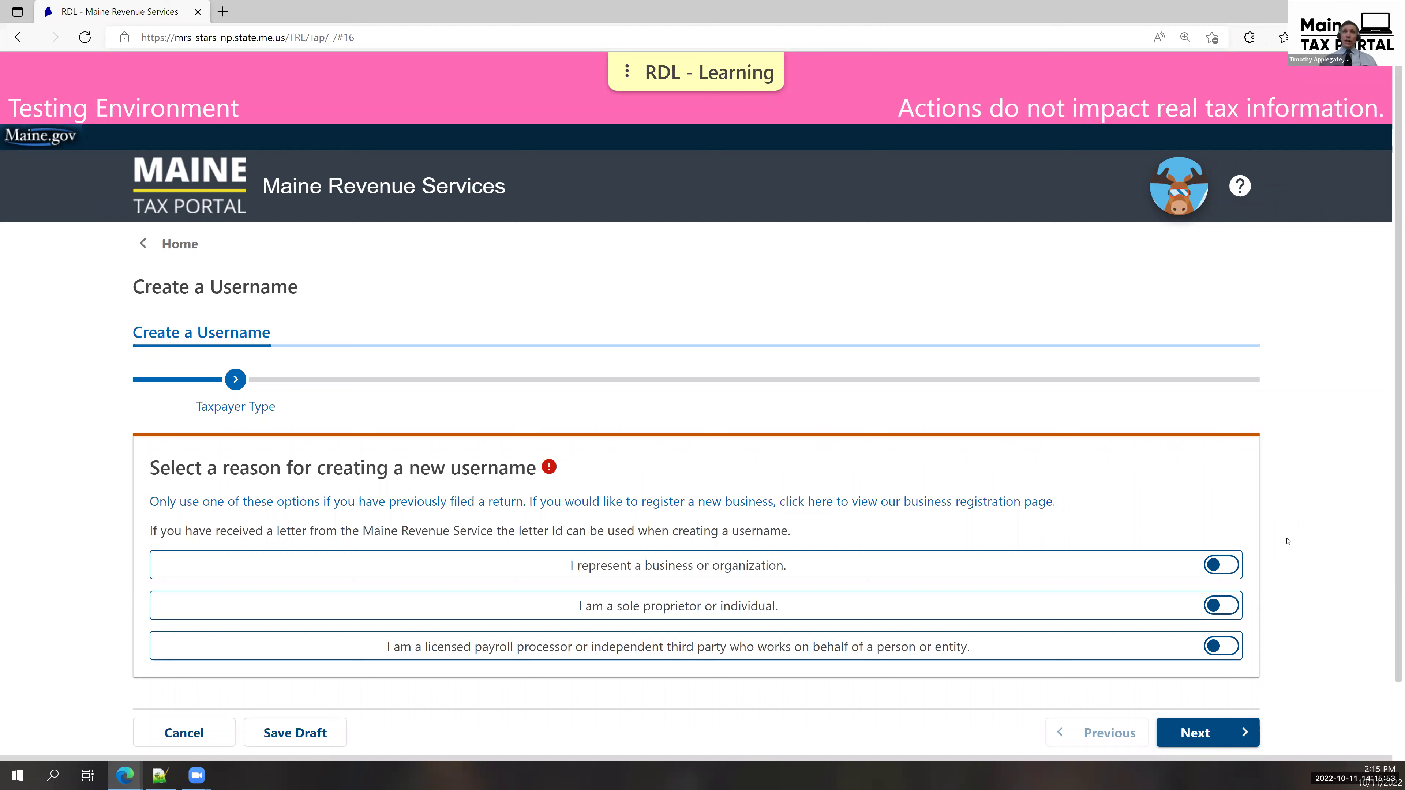
Register as representing a business or organization and advance to validating tax information.
{"action": "left_click", "coordinate": [1228, 566]}
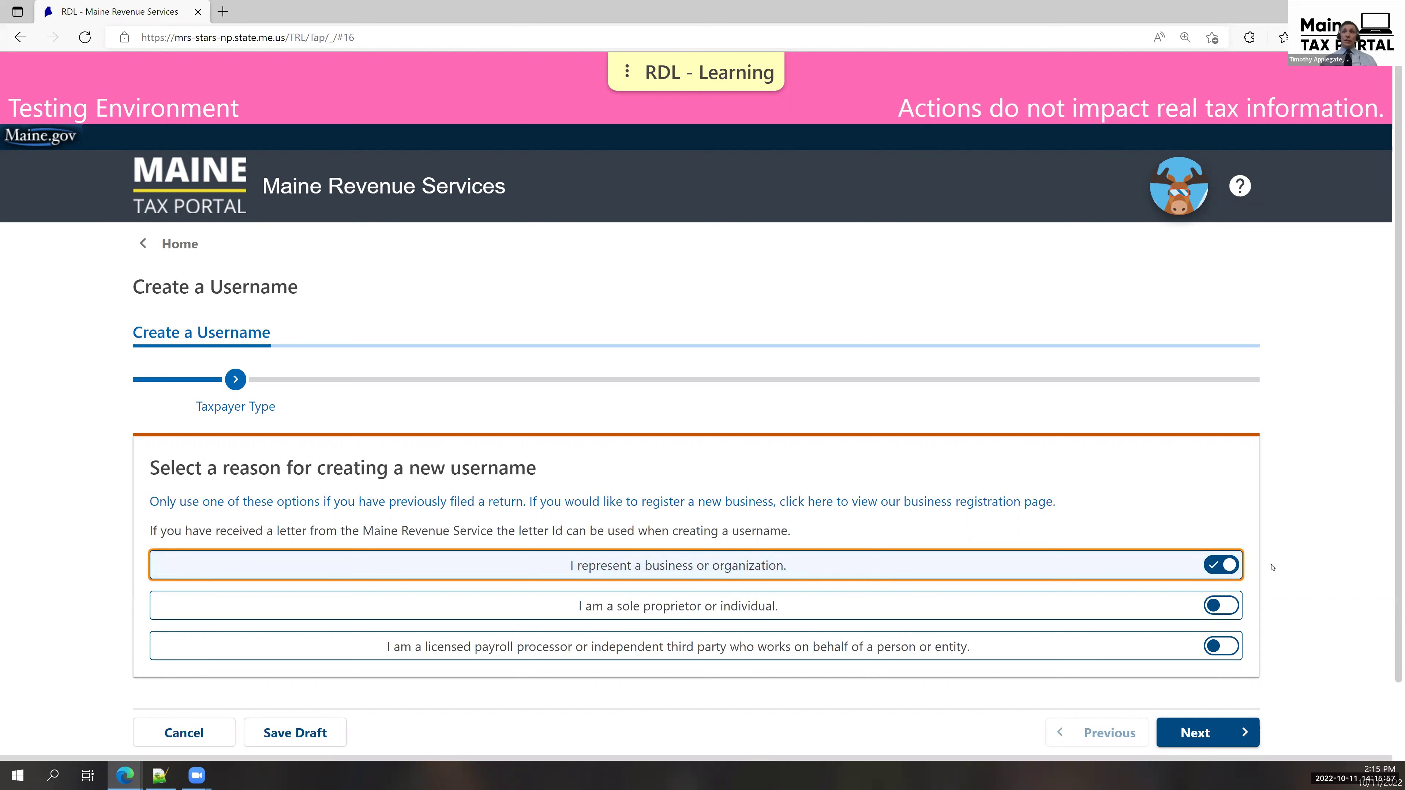
{"action": "left_click", "coordinate": [1239, 734]}
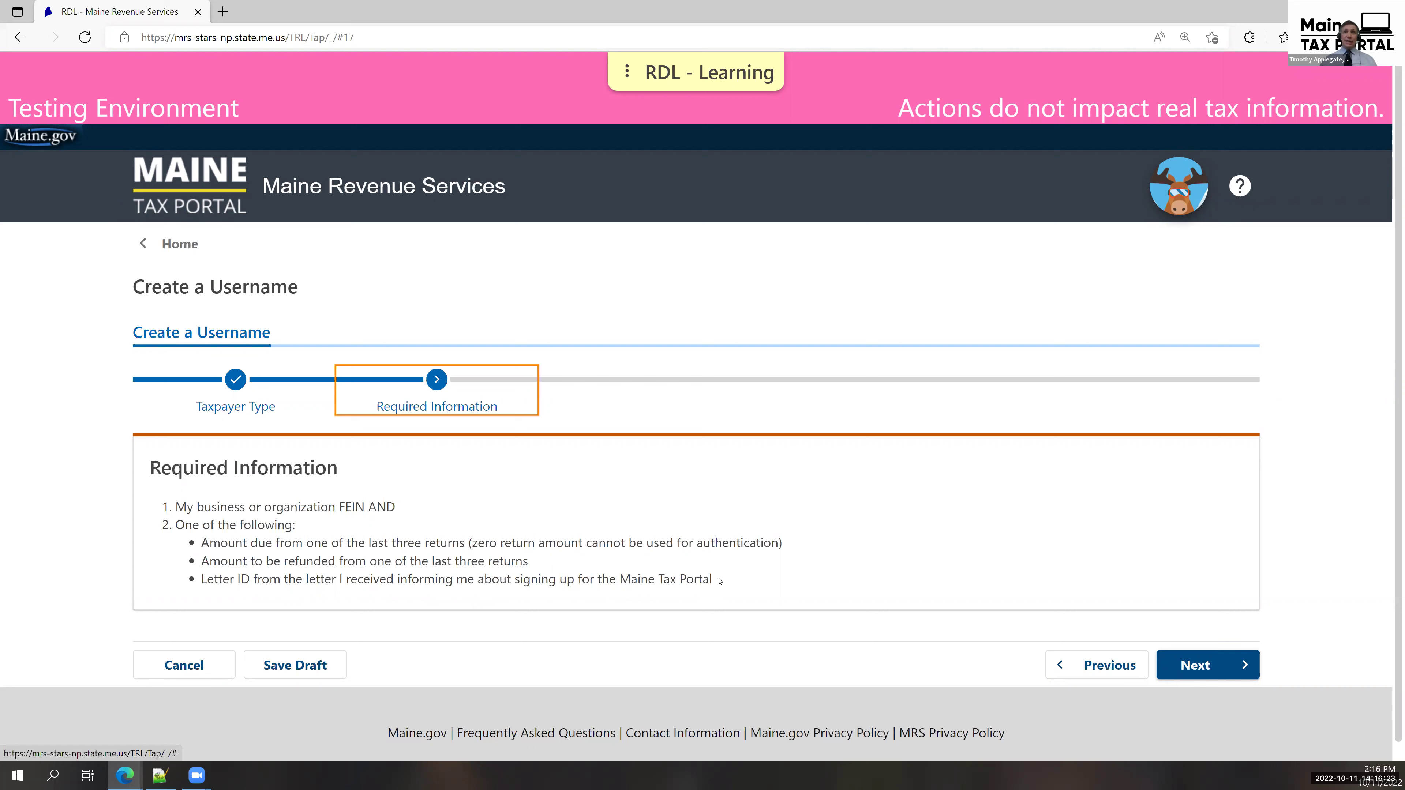
{"action": "left_click", "coordinate": [1225, 672]}
Enter a Federal Employer ID with account type Income Tax Withholding and continue.
{"action": "left_click", "coordinate": [201, 526]}
{"action": "left_click", "coordinate": [205, 573]}
{"action": "type", "text": "12-3123132"}
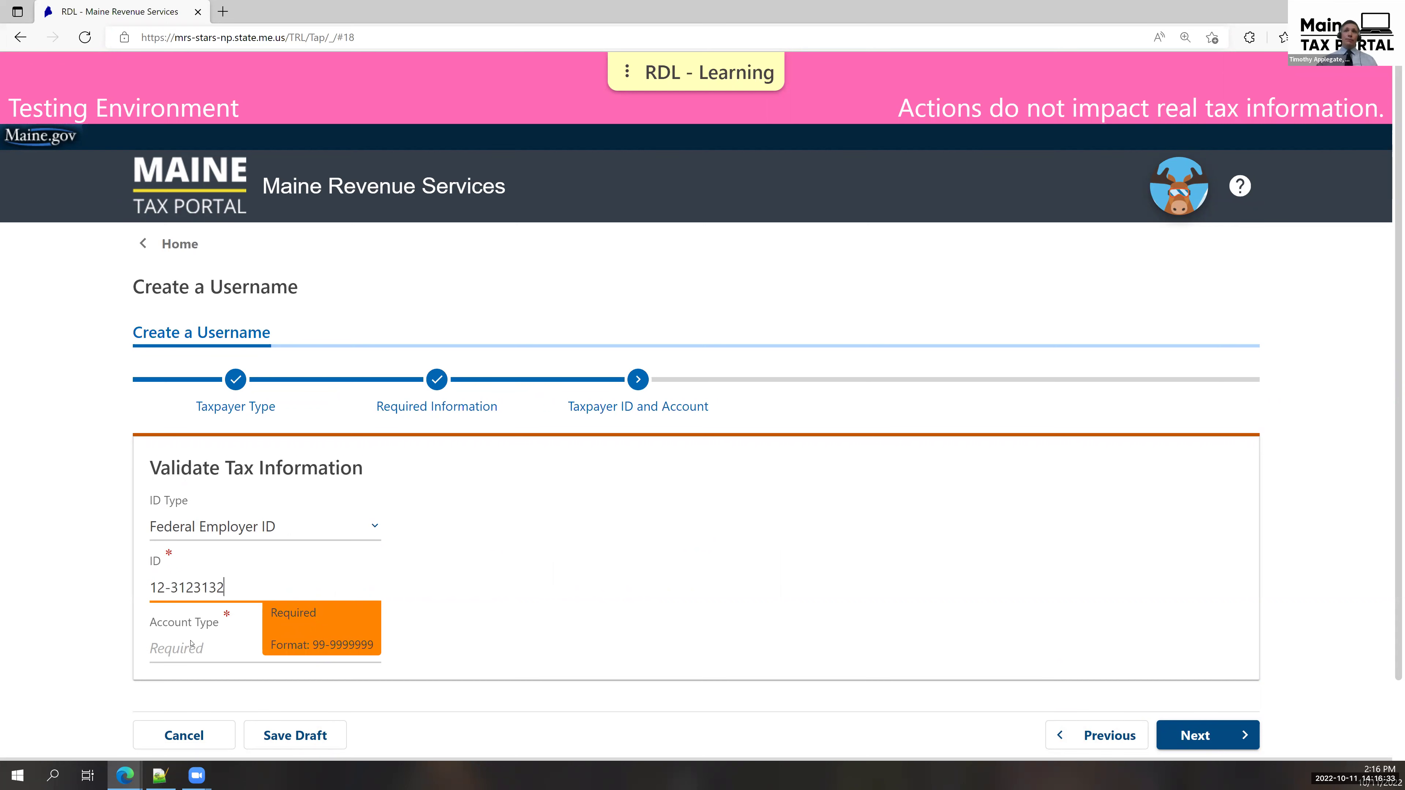
{"action": "left_click", "coordinate": [191, 644]}
{"action": "left_click", "coordinate": [599, 644]}
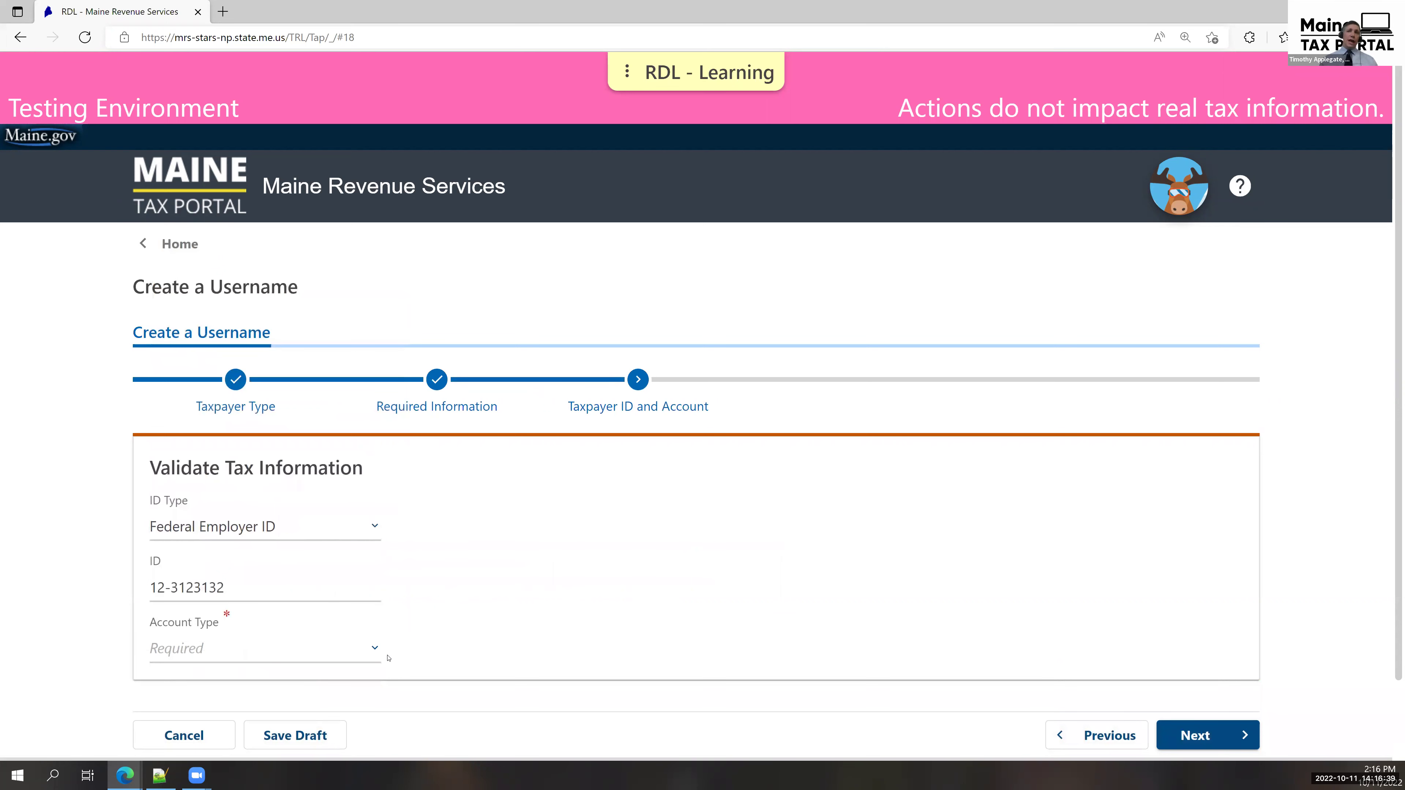
{"action": "left_click", "coordinate": [288, 653]}
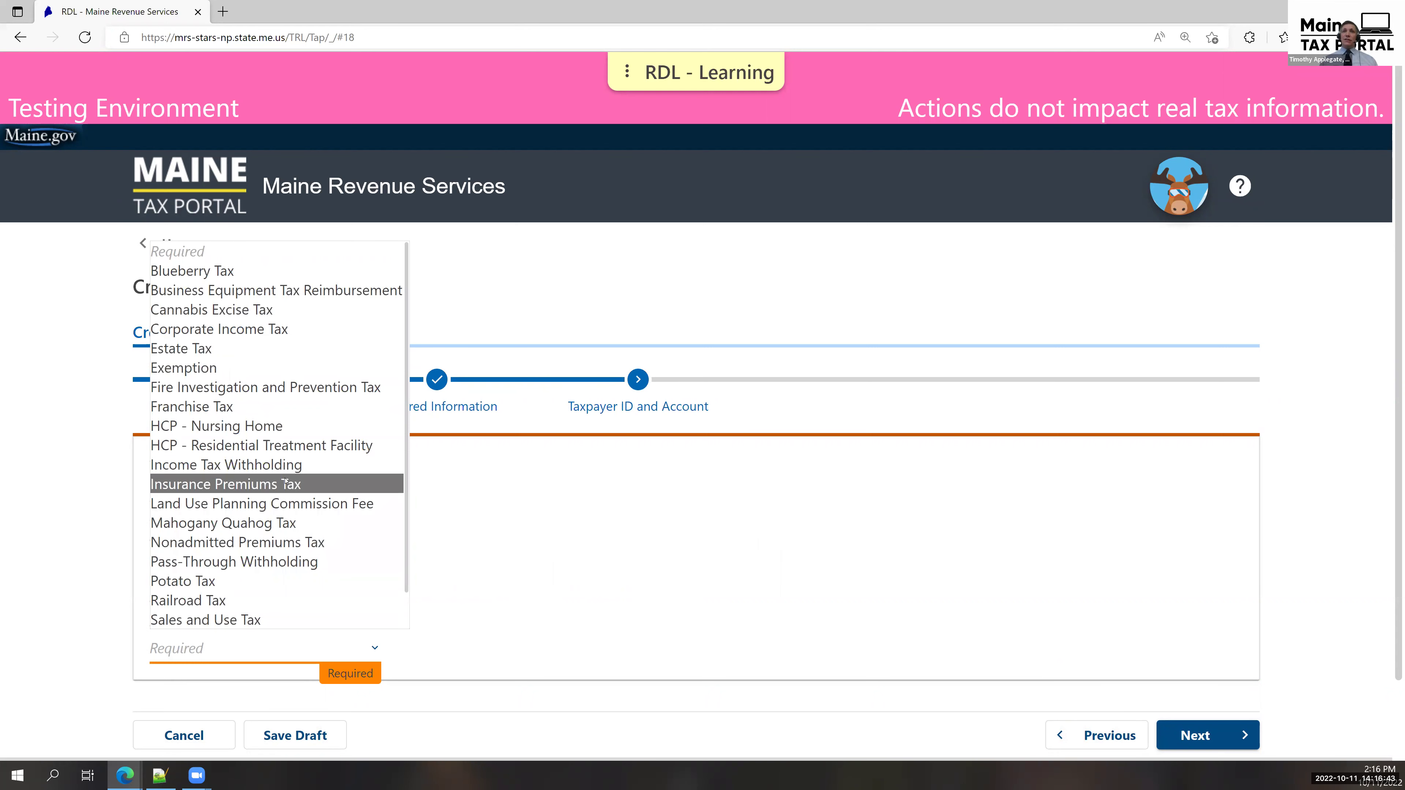
{"action": "left_click", "coordinate": [347, 463]}
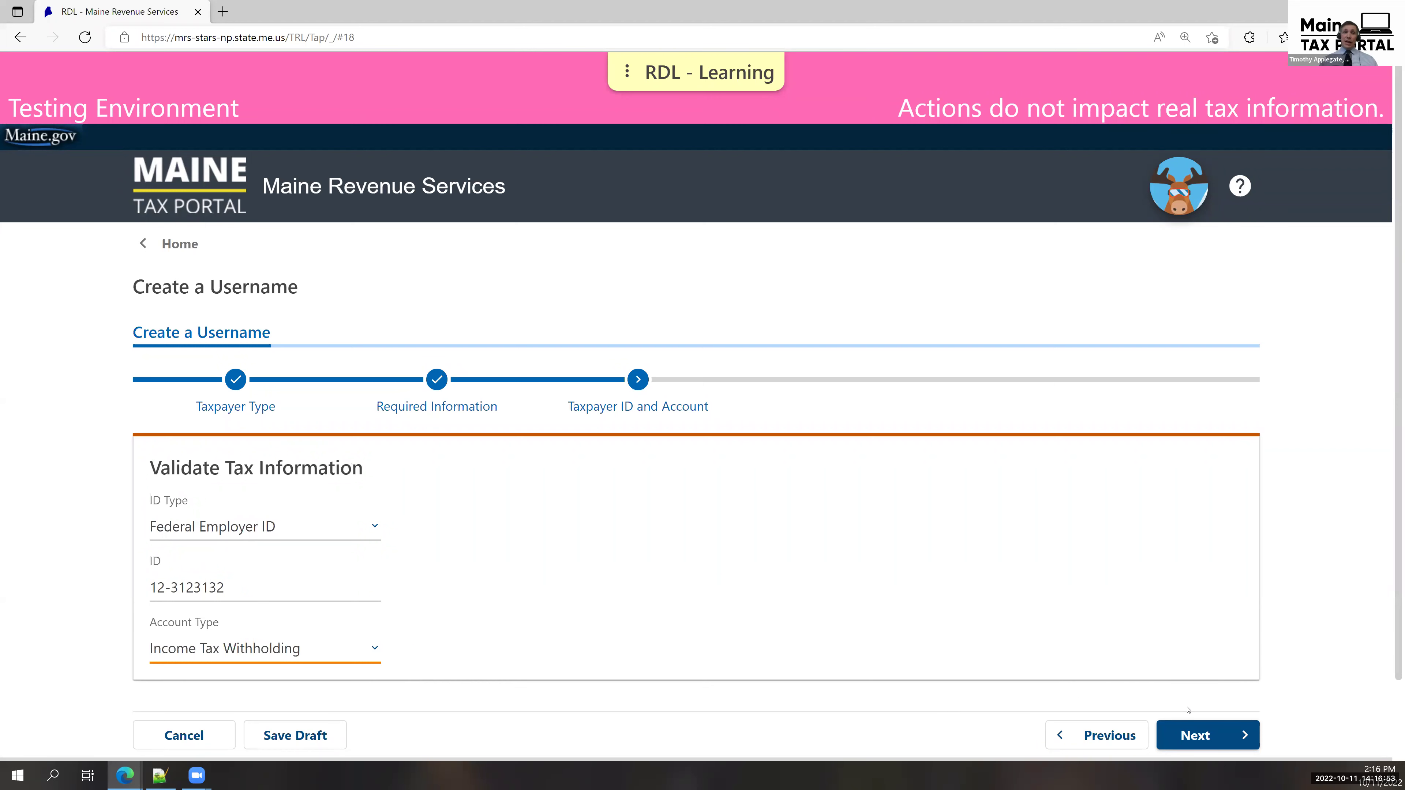
{"action": "left_click", "coordinate": [1239, 732]}
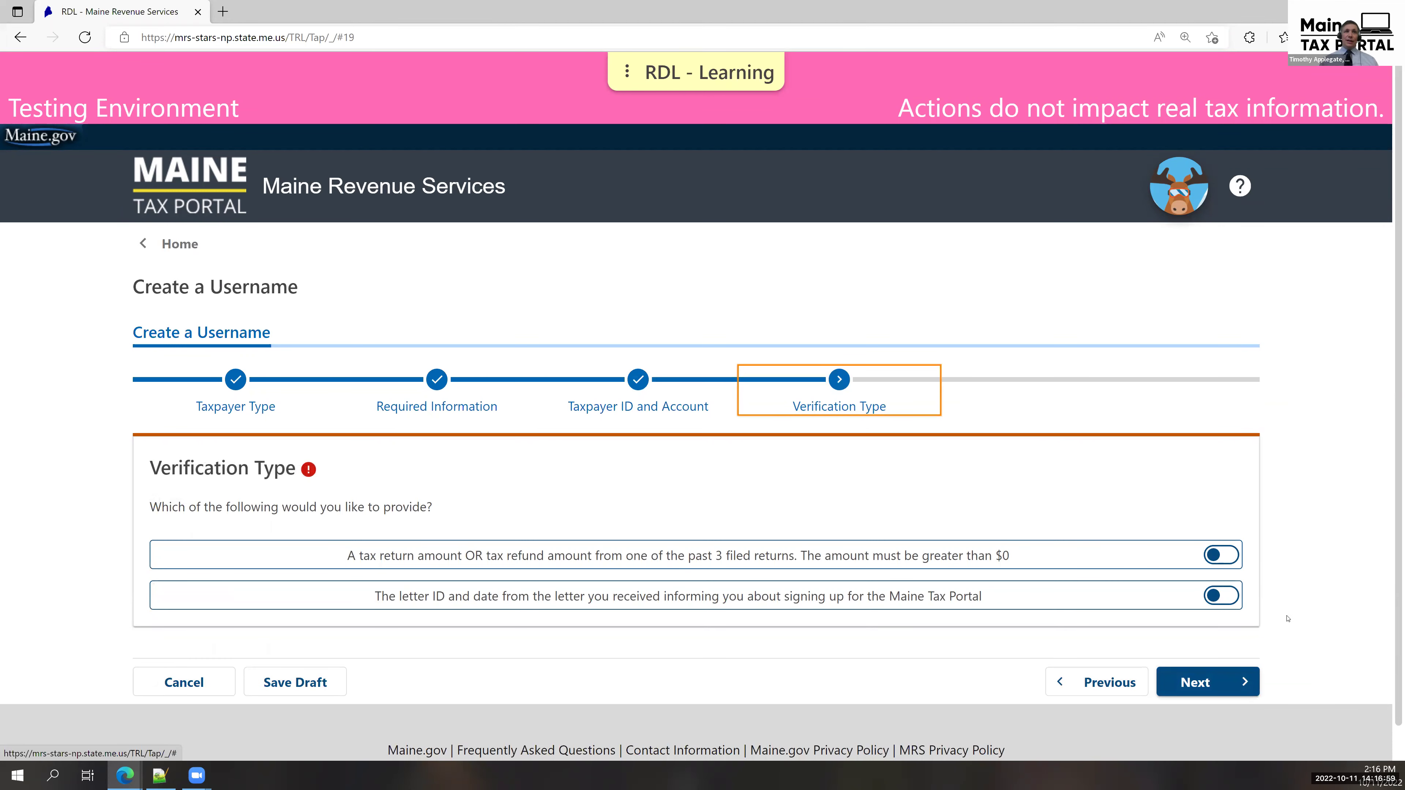
Choose letter verification, enter the letter ID and letter date 08/04/2022, and continue.
{"action": "left_click", "coordinate": [1236, 599]}
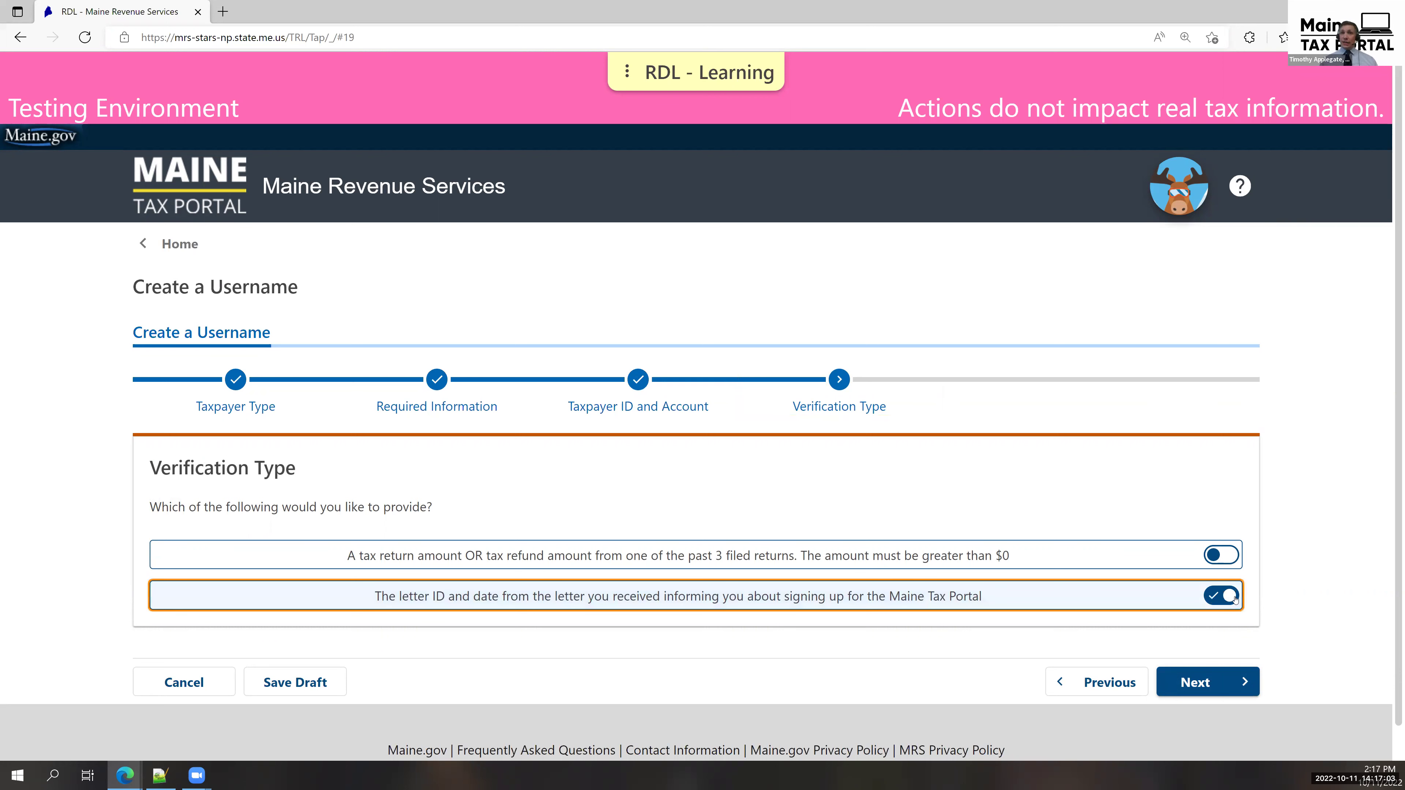
{"action": "left_click", "coordinate": [1226, 679]}
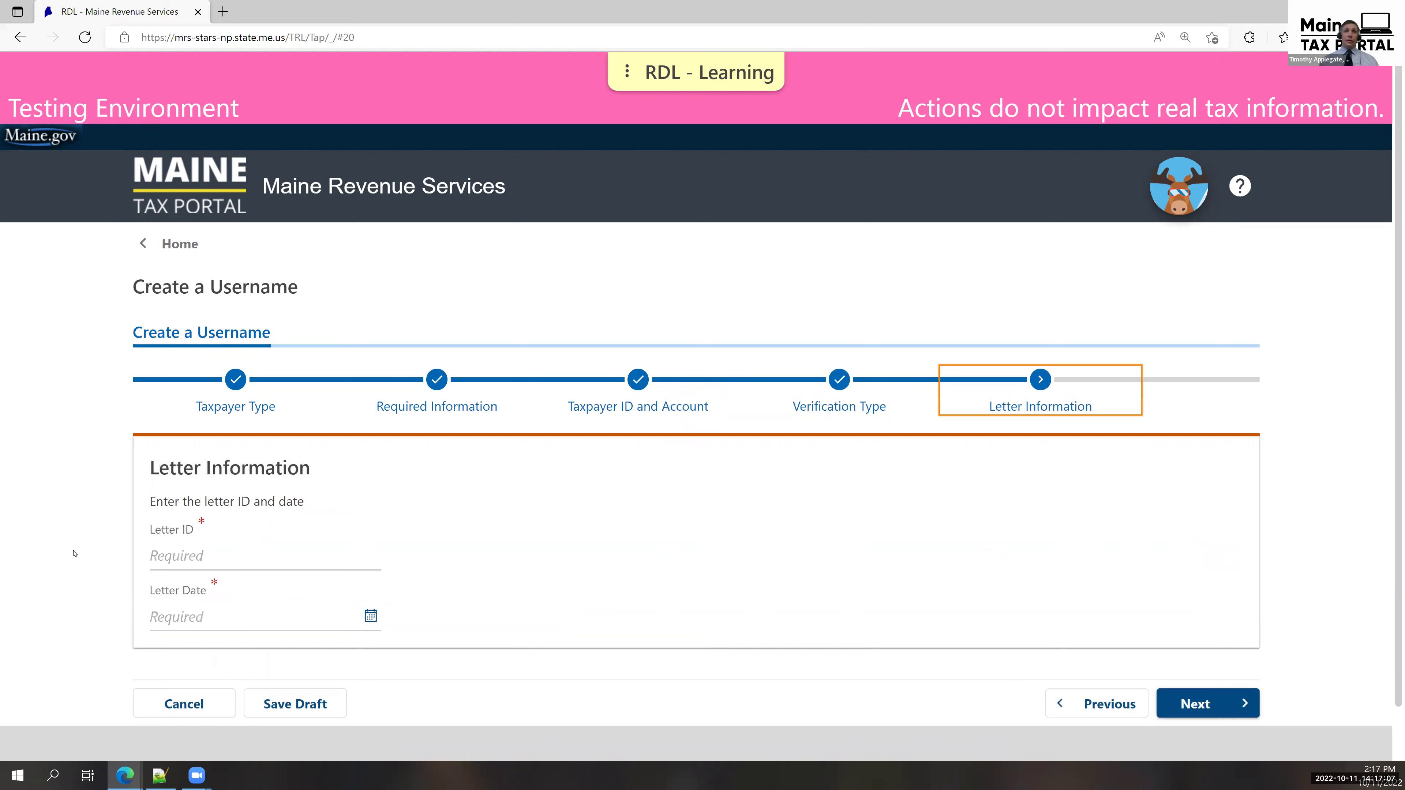
{"action": "left_click", "coordinate": [195, 553]}
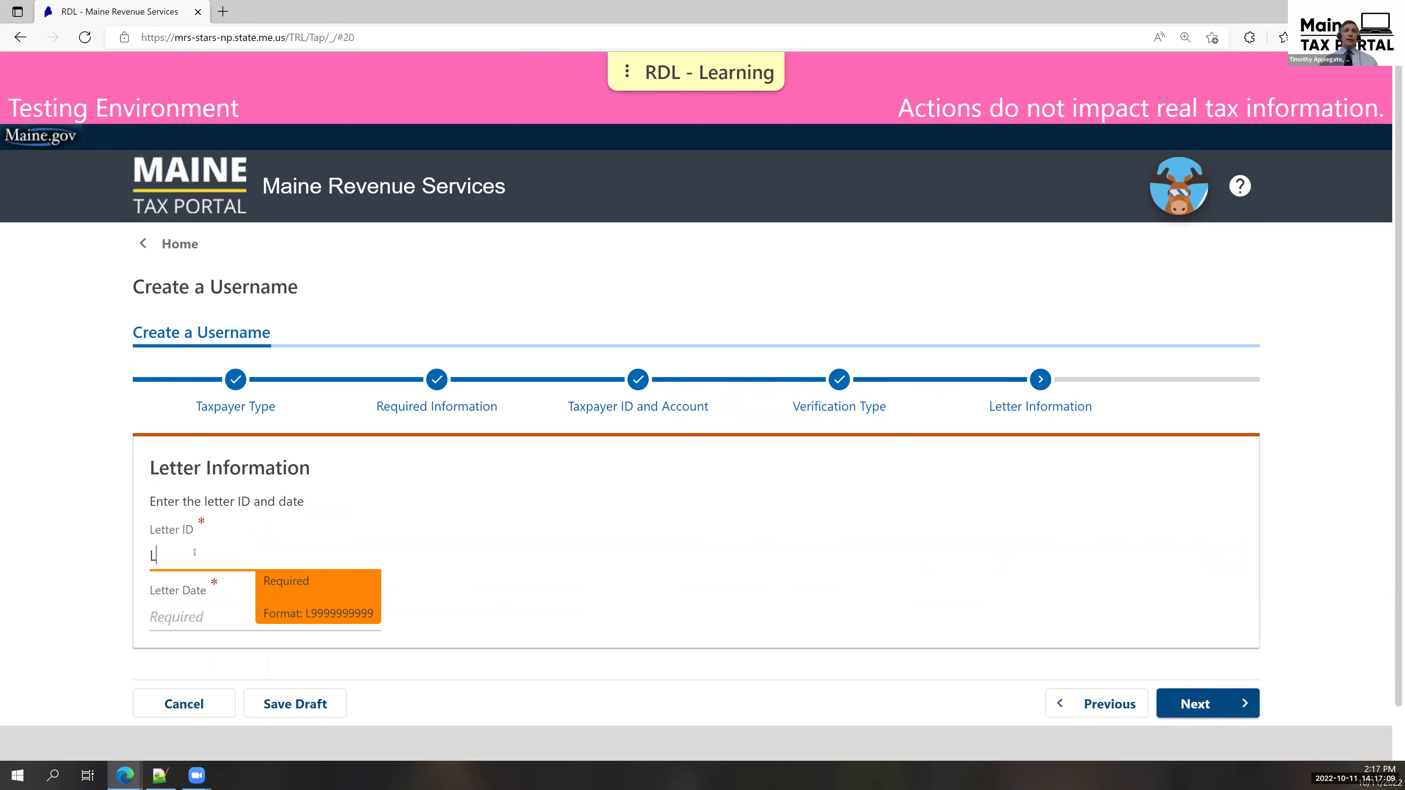
{"action": "left_click", "coordinate": [191, 610]}
{"action": "type", "text": "08042022"}
{"action": "left_click", "coordinate": [675, 564]}
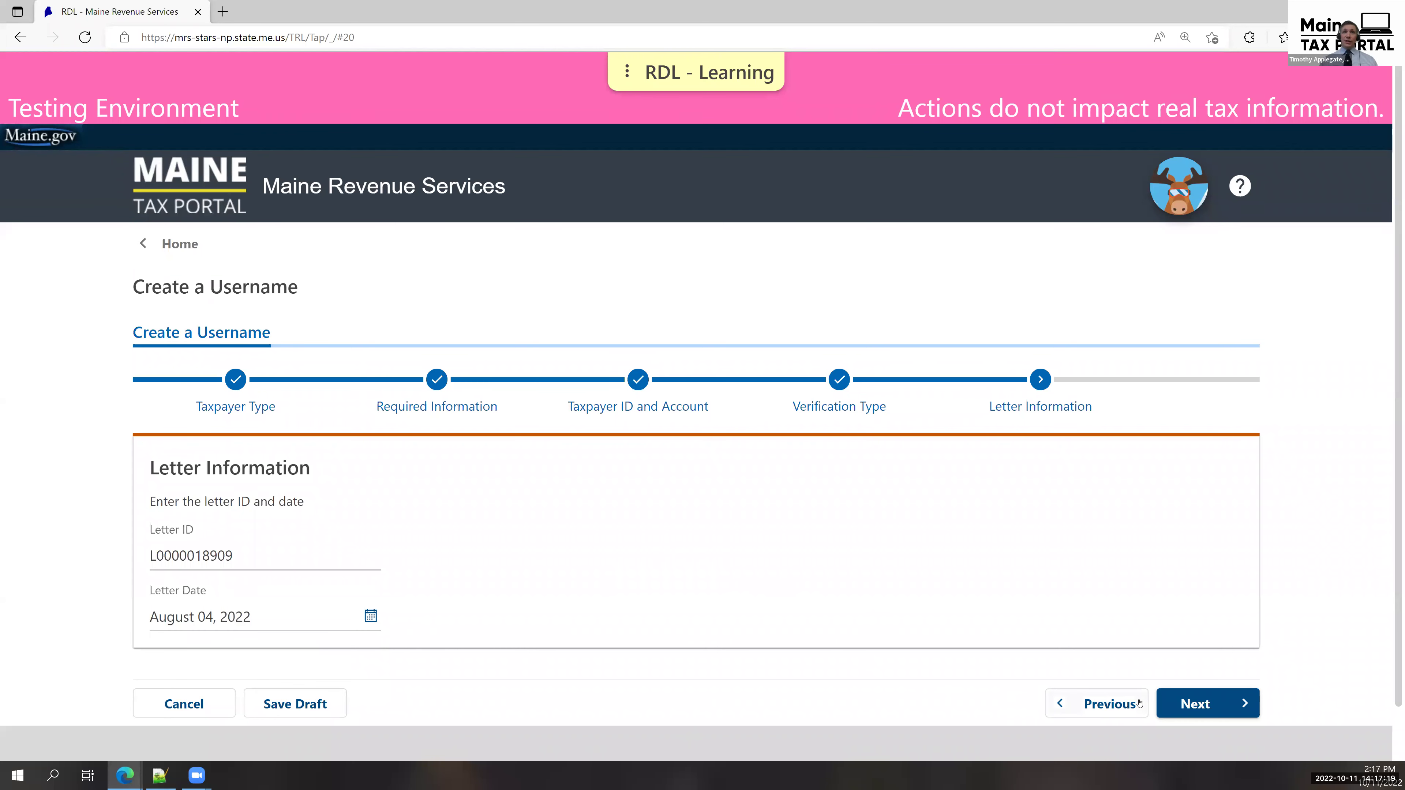
{"action": "left_click", "coordinate": [1195, 705]}
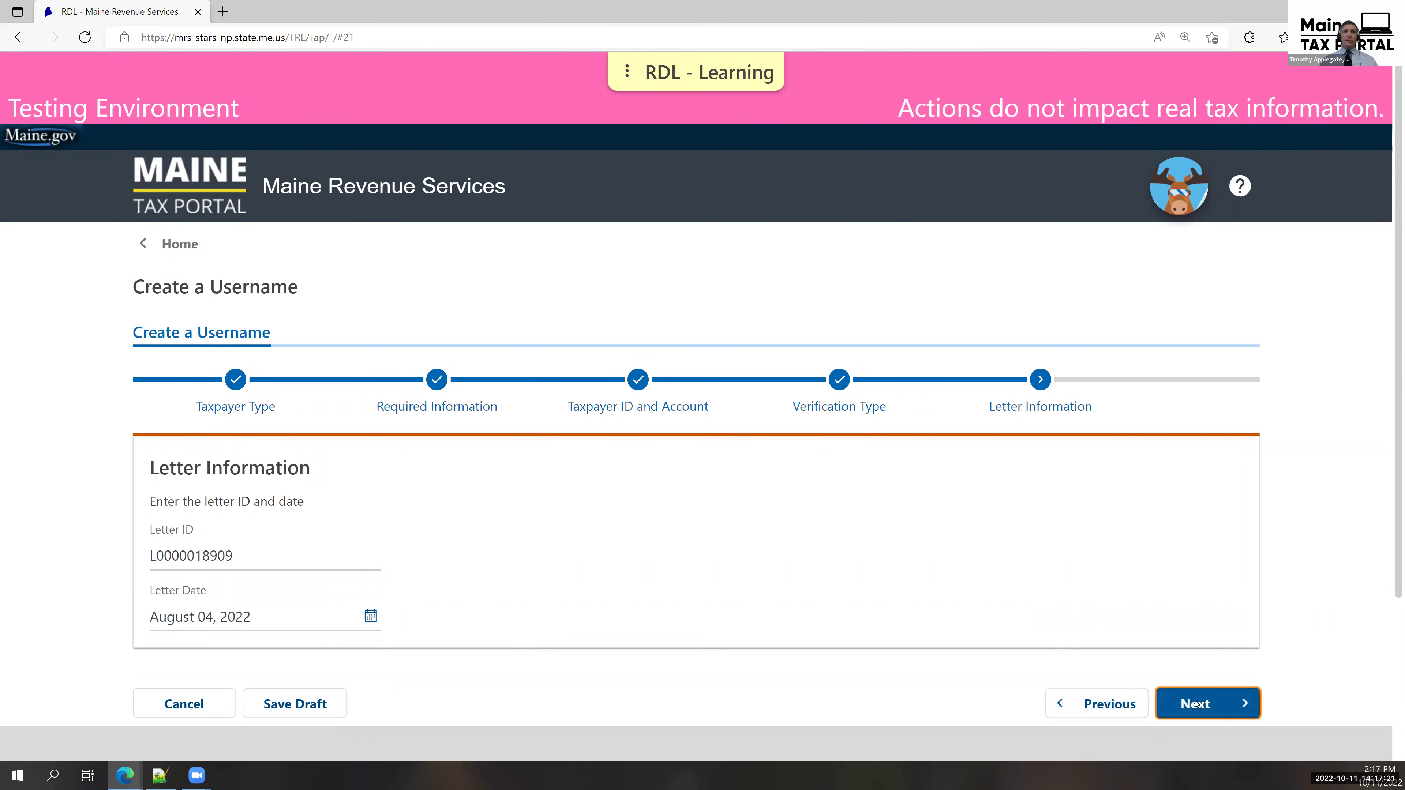
Enter the new username, the contact's name, and the e-mail address twice.
{"action": "scroll", "coordinate": [1148, 682], "scroll_direction": "down", "scroll_amount": 2}
{"action": "left_click", "coordinate": [353, 412]}
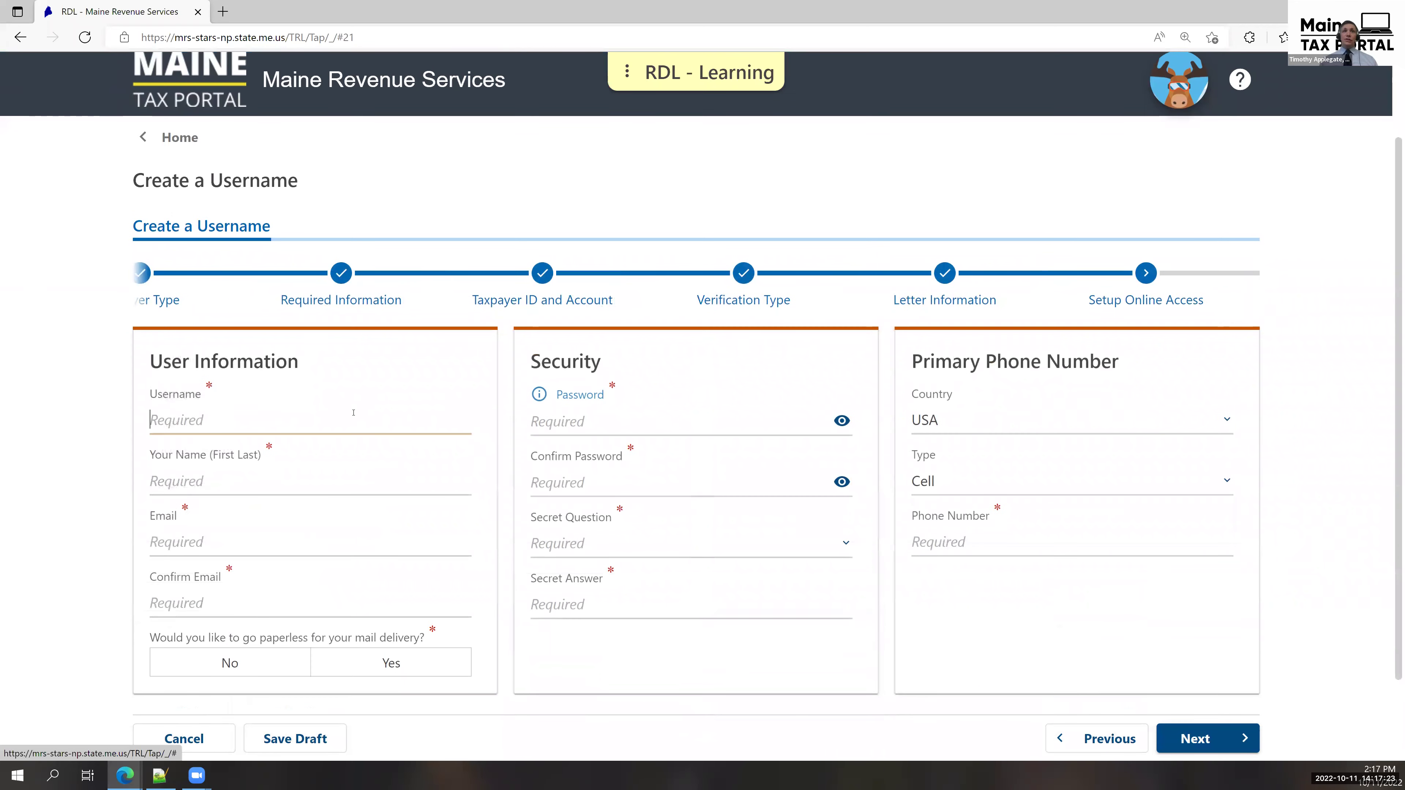
{"action": "type", "text": "SCHOL"}
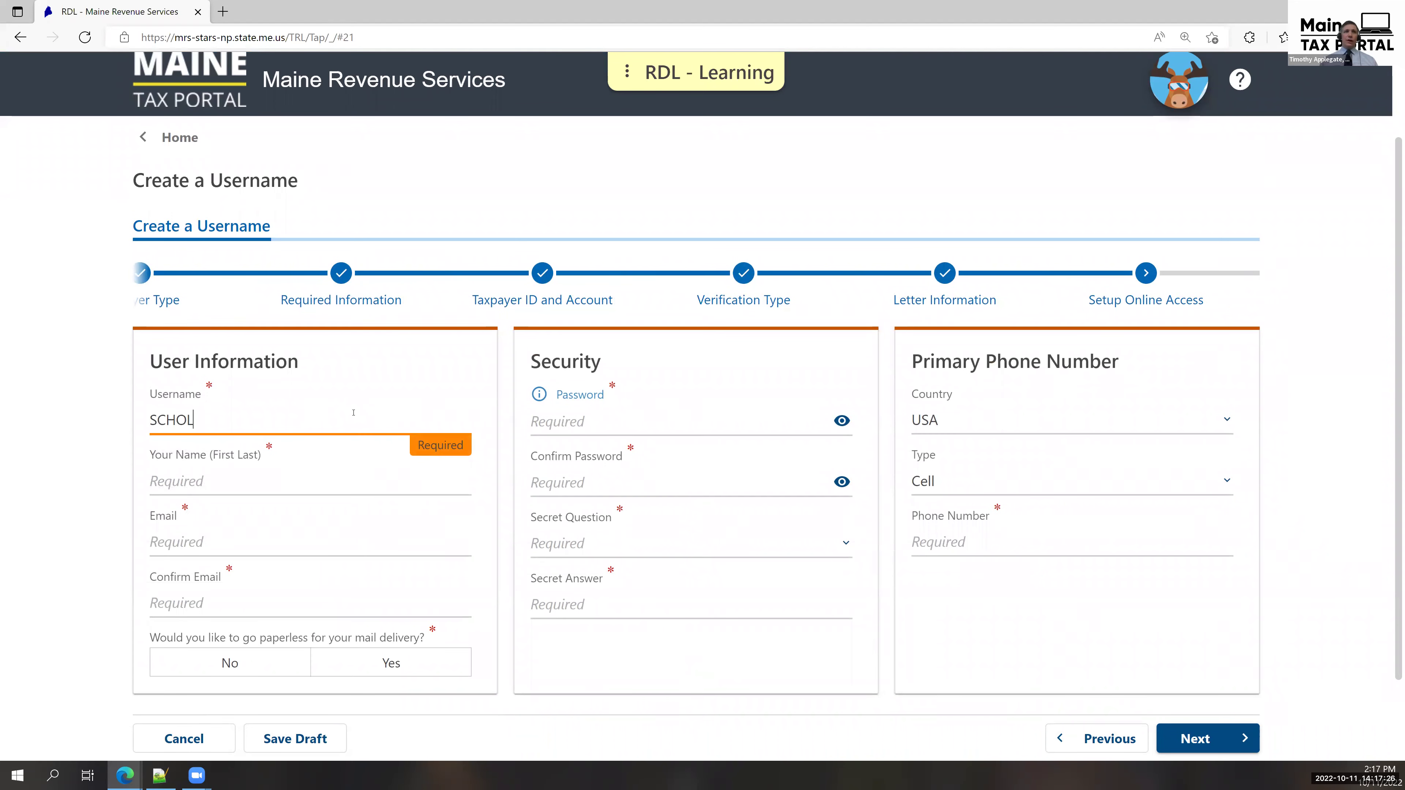
{"action": "key", "text": "BackSpace"}
{"action": "type", "text": "OLDISTRICT"}
{"action": "key", "text": "Tab"}
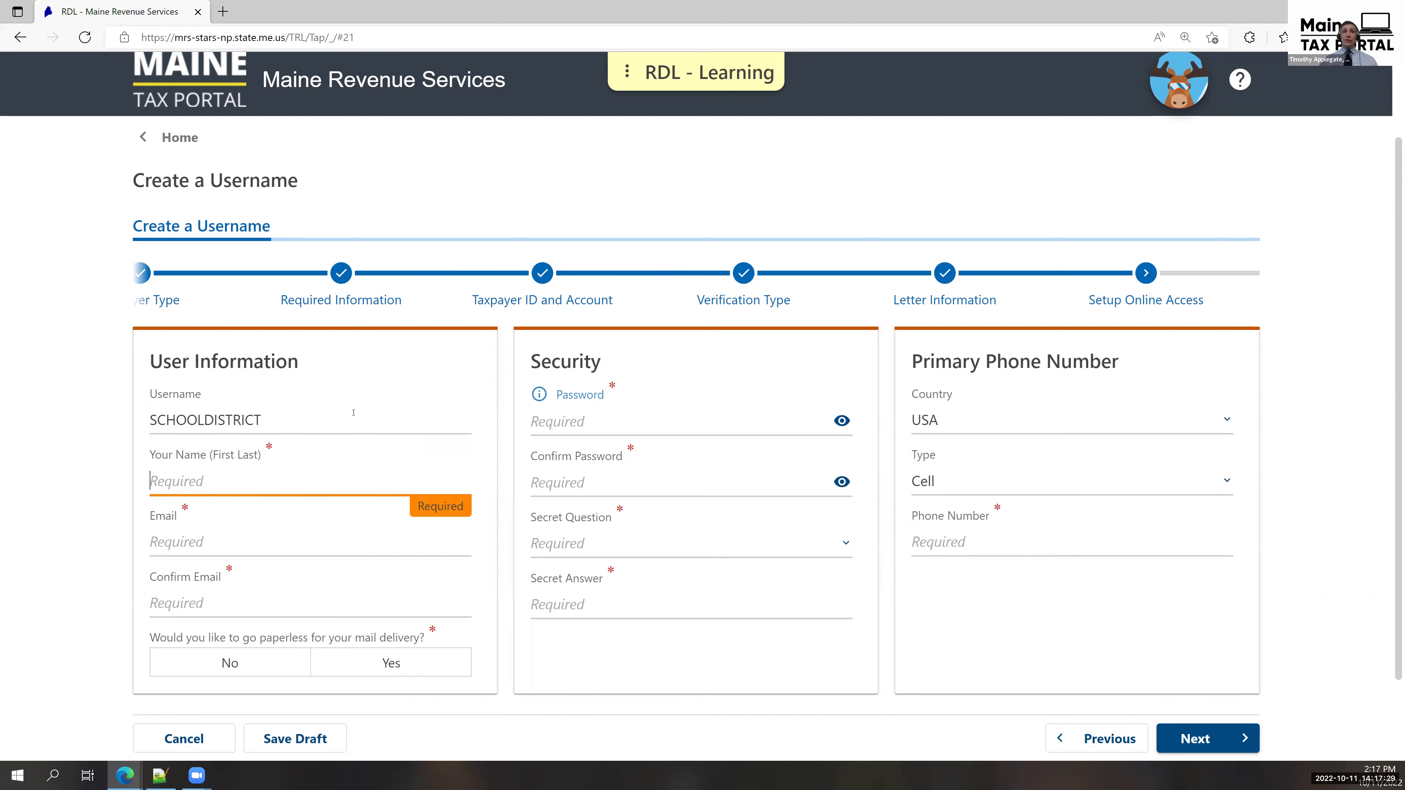
{"action": "type", "text": "JANEDOE"}
{"action": "key", "text": "BackSpace"}
{"action": "key", "text": "BackSpace"}
{"action": "key", "text": "BackSpace"}
{"action": "type", "text": "DOE"}
{"action": "key", "text": "Tab"}
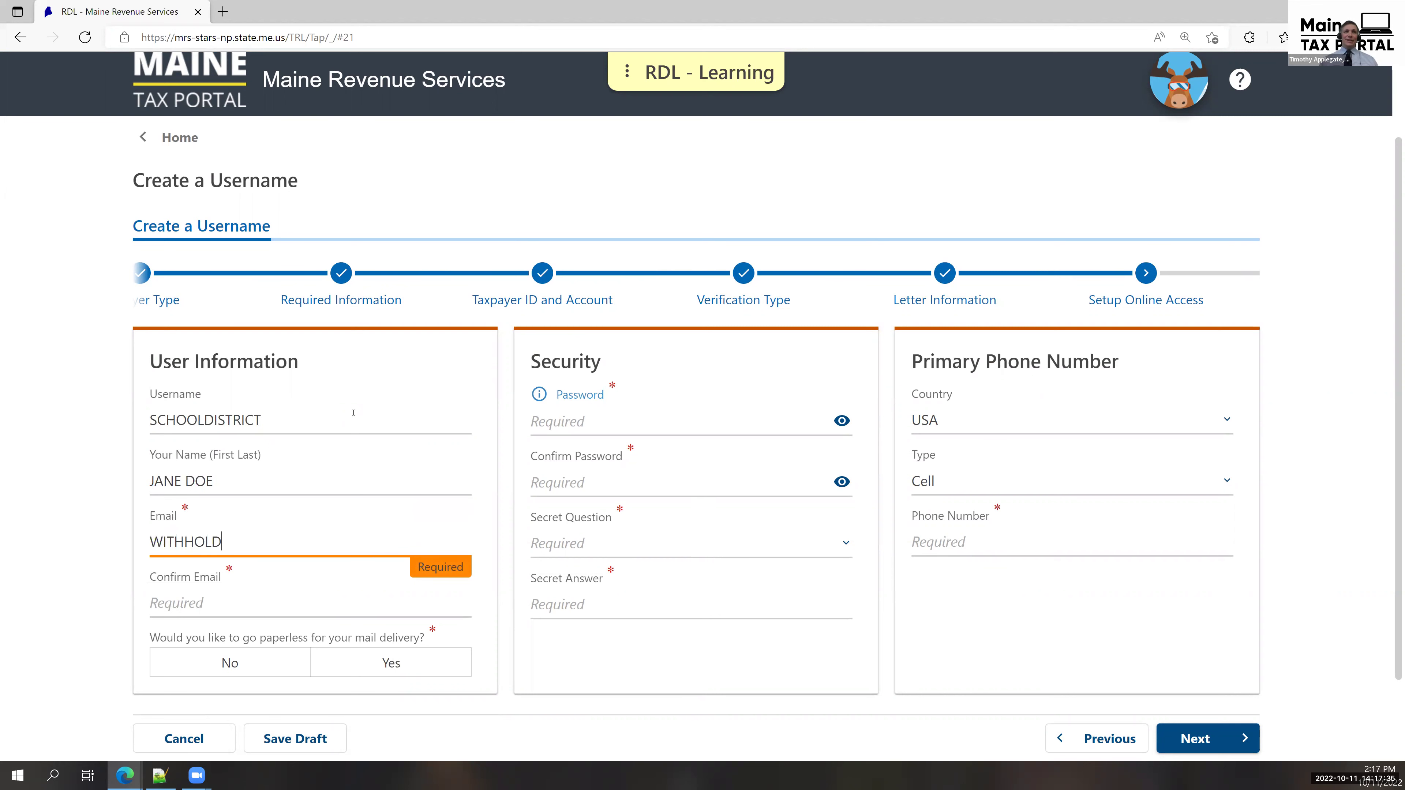
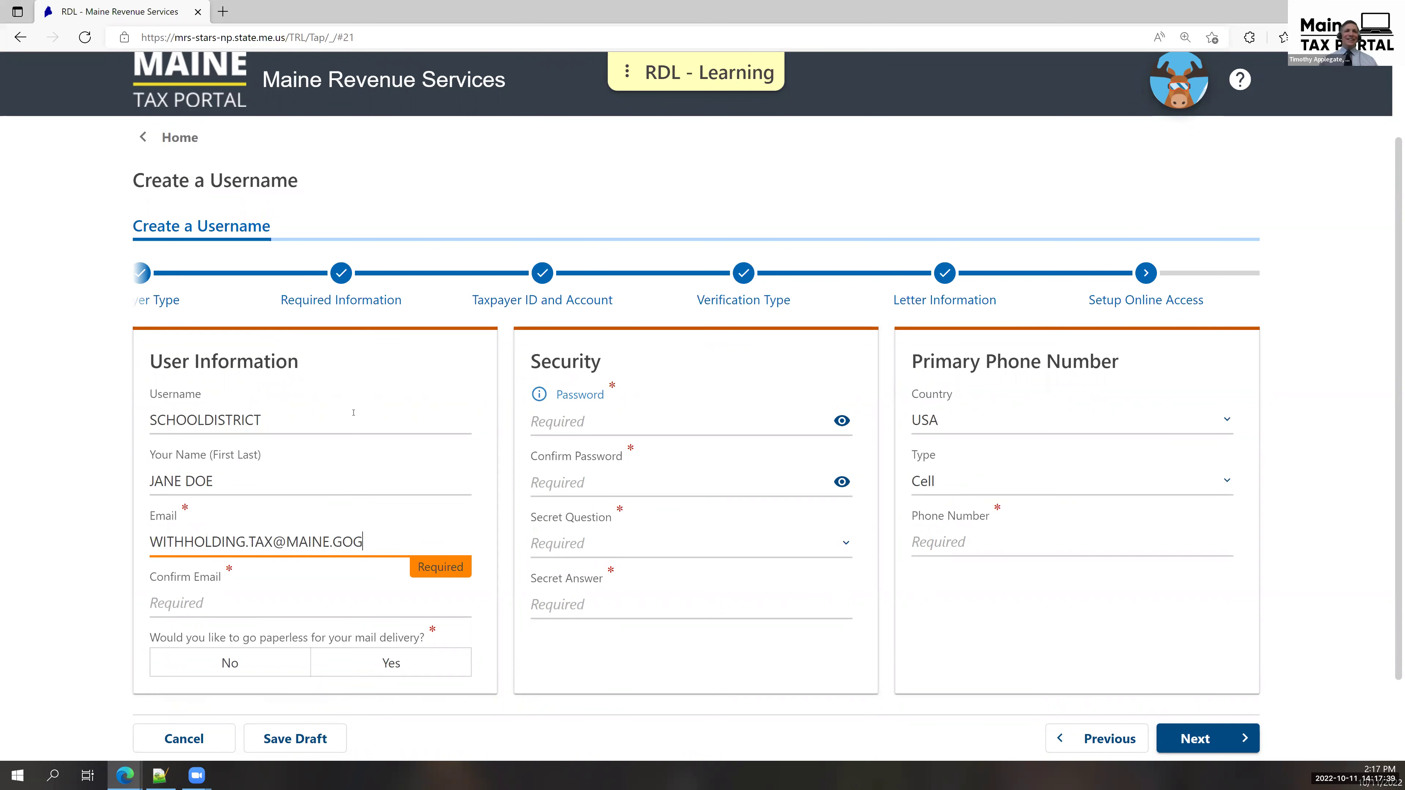
{"action": "key", "text": "Tab"}
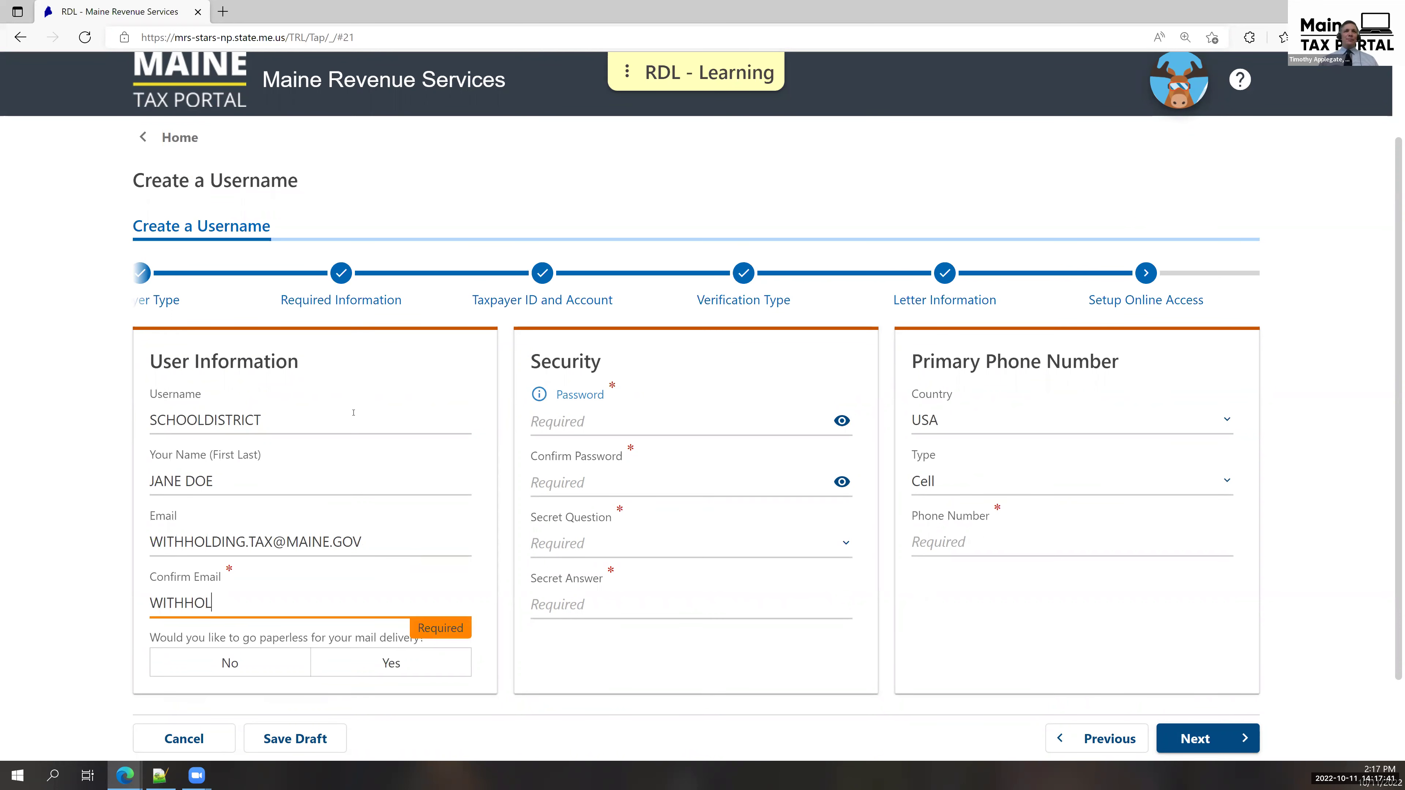
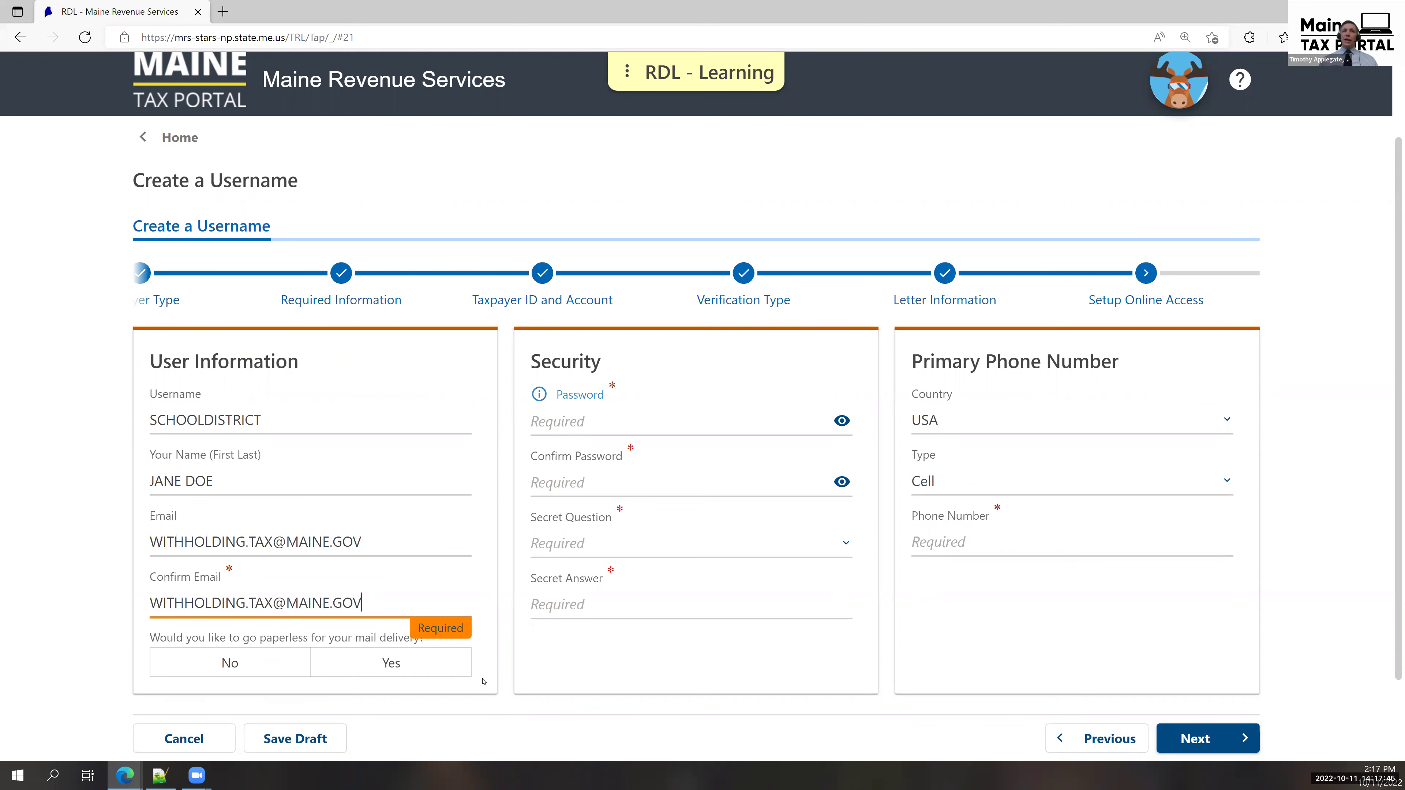
Choose paperless delivery Yes and enter and confirm the account password.
{"action": "left_click", "coordinate": [391, 663]}
{"action": "left_click", "coordinate": [661, 416]}
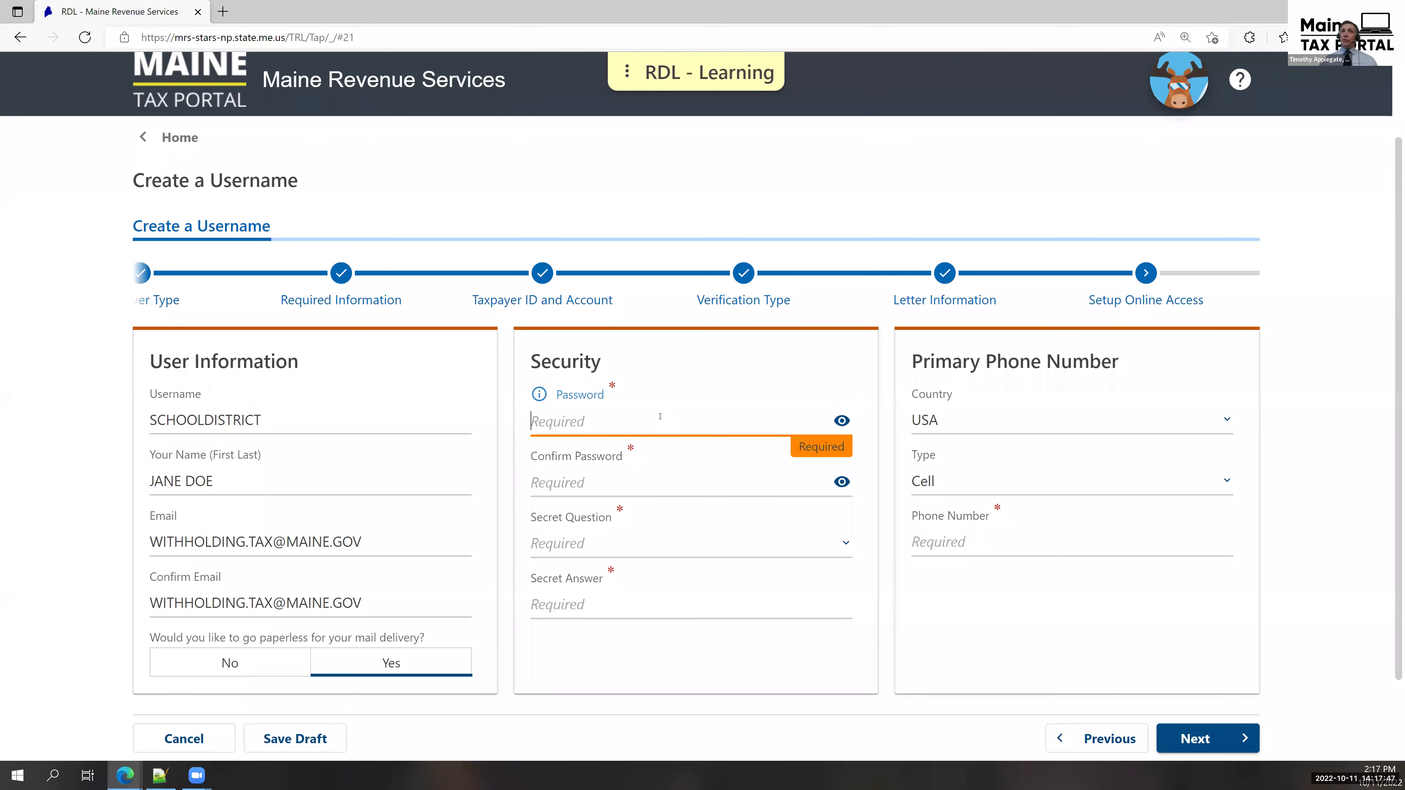
{"action": "type", "text": "••"}
{"action": "type", "text": "*********"}
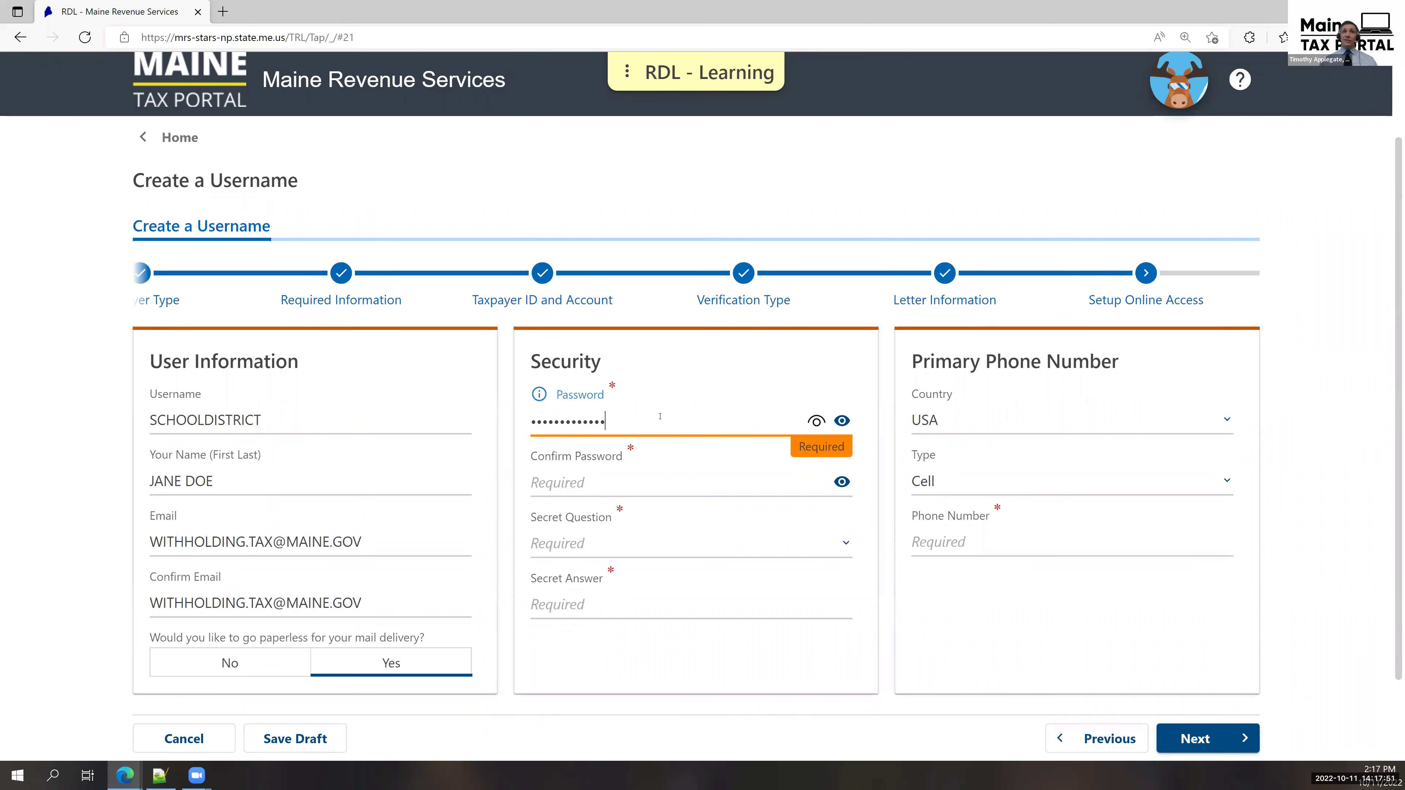
{"action": "key", "text": "Tab"}
{"action": "key", "text": "Tab"}
{"action": "type", "text": "*********"}
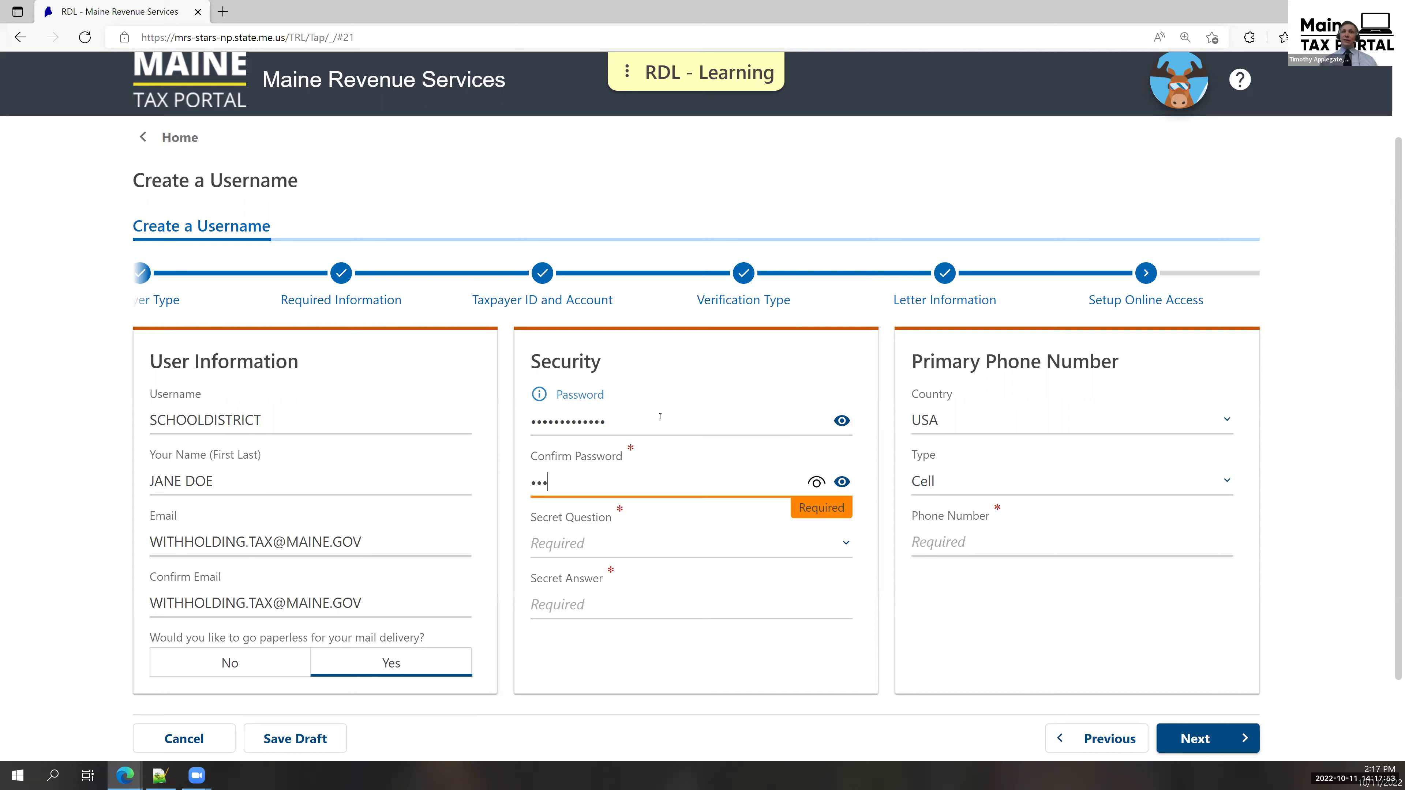
{"action": "type", "text": "**"}
{"action": "key", "text": "Tab"}
{"action": "key", "text": "Tab"}
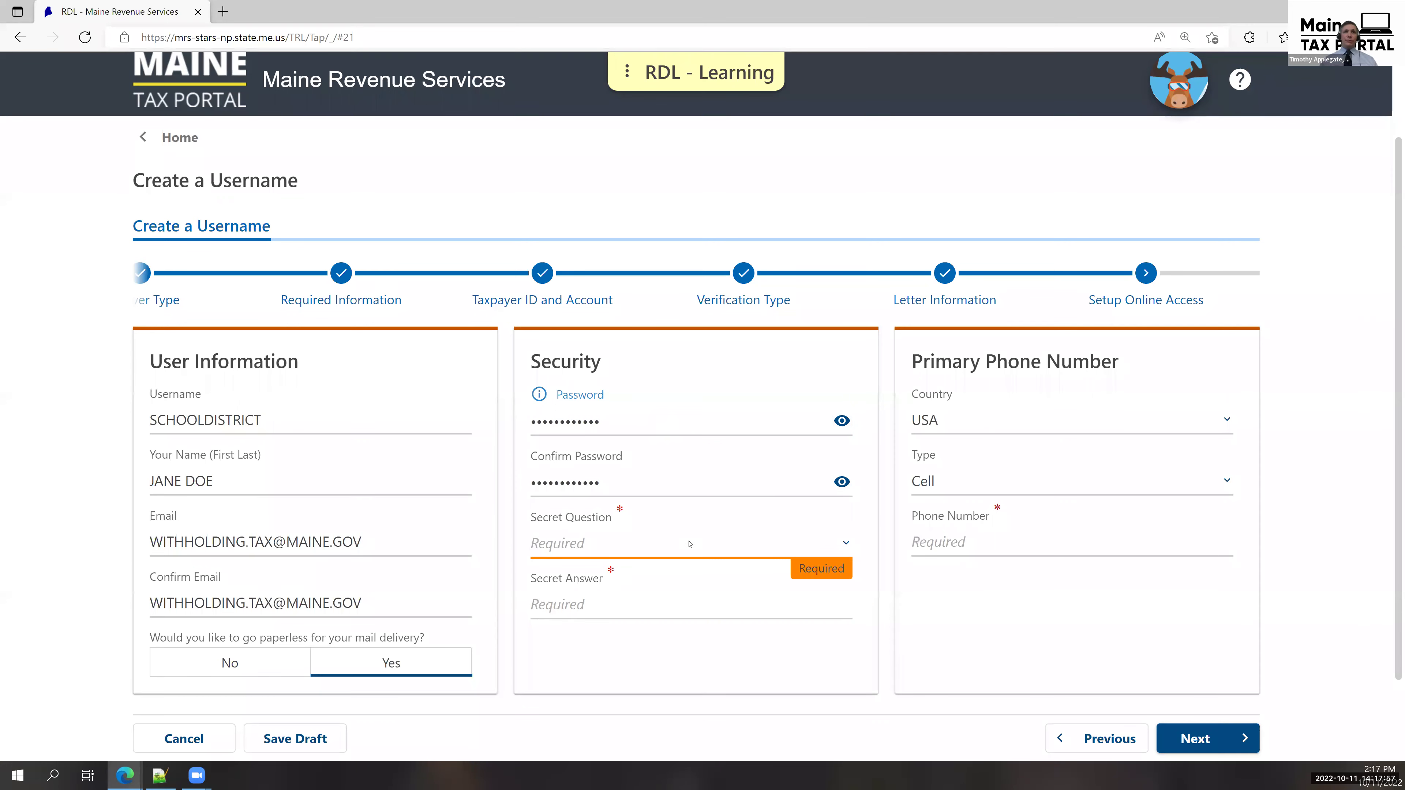
Pick the favorite childhood friend secret question, enter its answer, add the phone number, and continue.
{"action": "left_click", "coordinate": [696, 539]}
{"action": "left_click", "coordinate": [646, 558]}
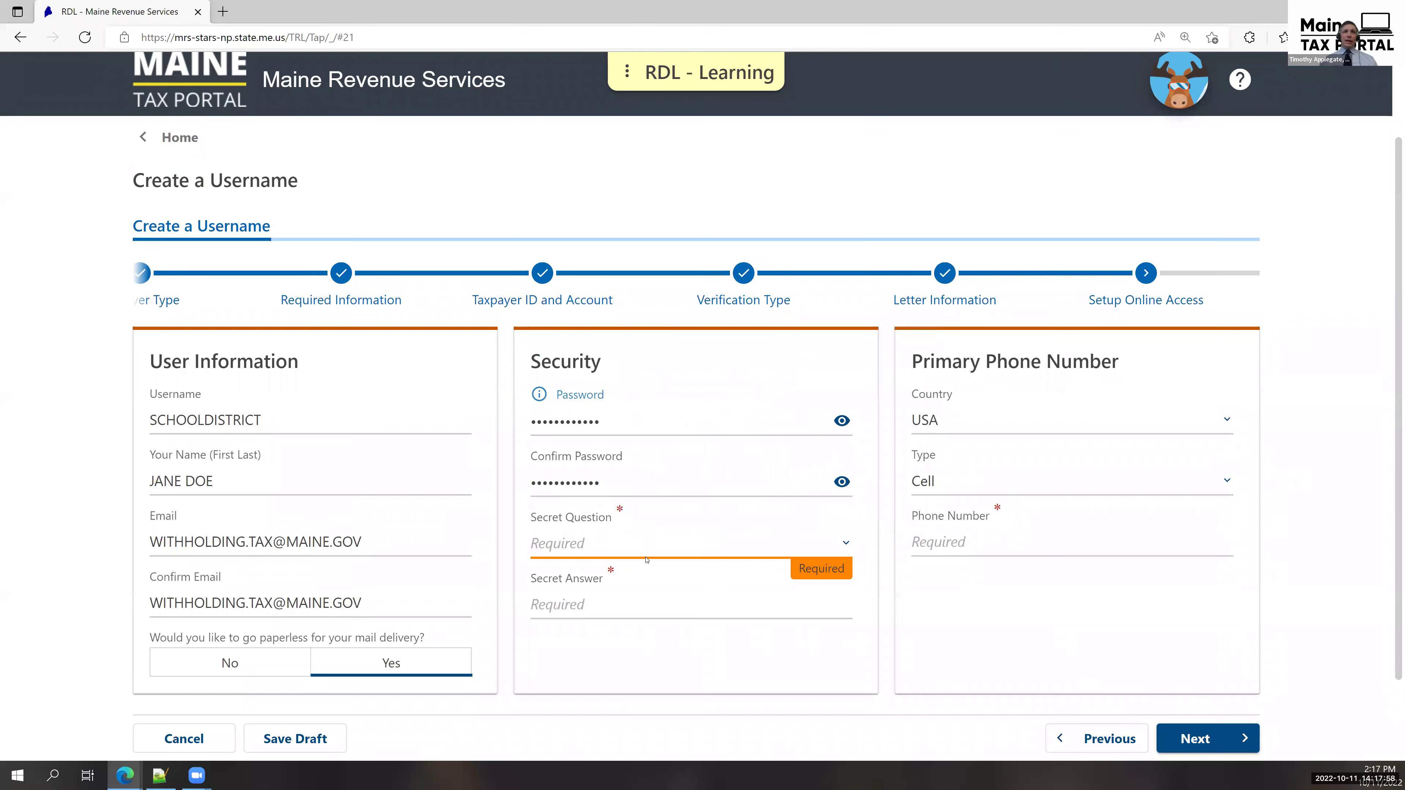
{"action": "left_click", "coordinate": [636, 589]}
{"action": "type", "text": "bob"}
{"action": "key", "text": "Tab"}
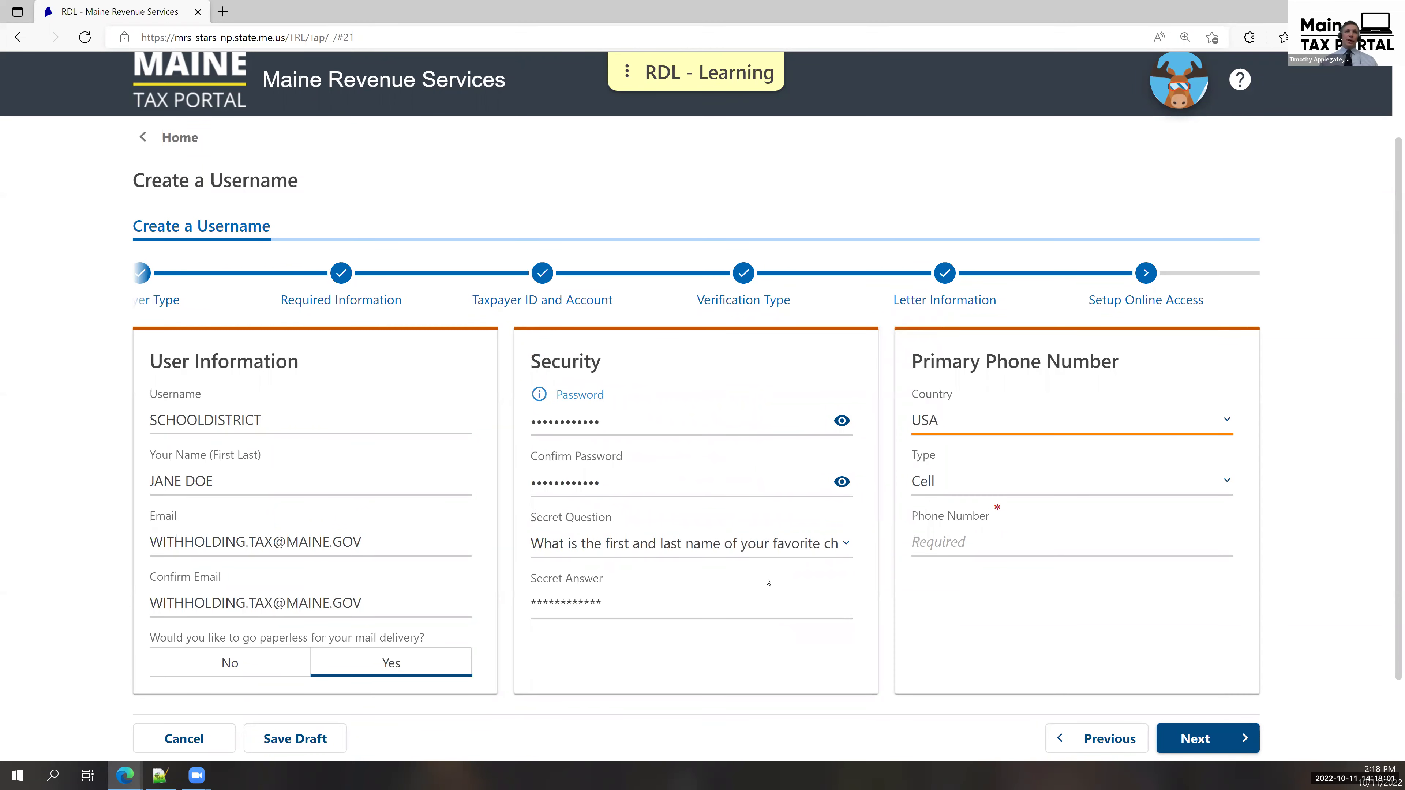
{"action": "left_click", "coordinate": [1040, 529]}
{"action": "type", "text": "207) 444-4444"}
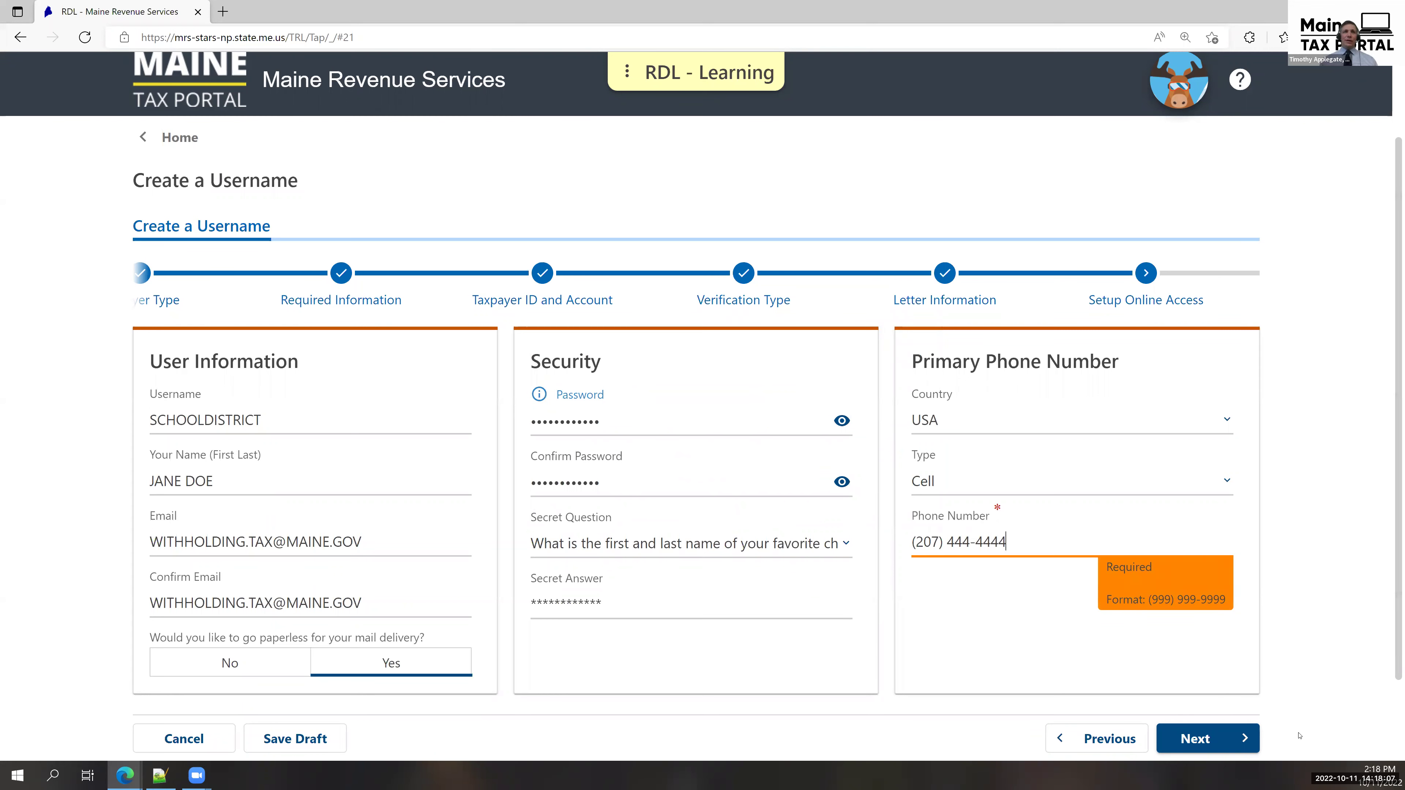
{"action": "left_click", "coordinate": [1239, 740]}
{"action": "left_click", "coordinate": [1208, 750]}
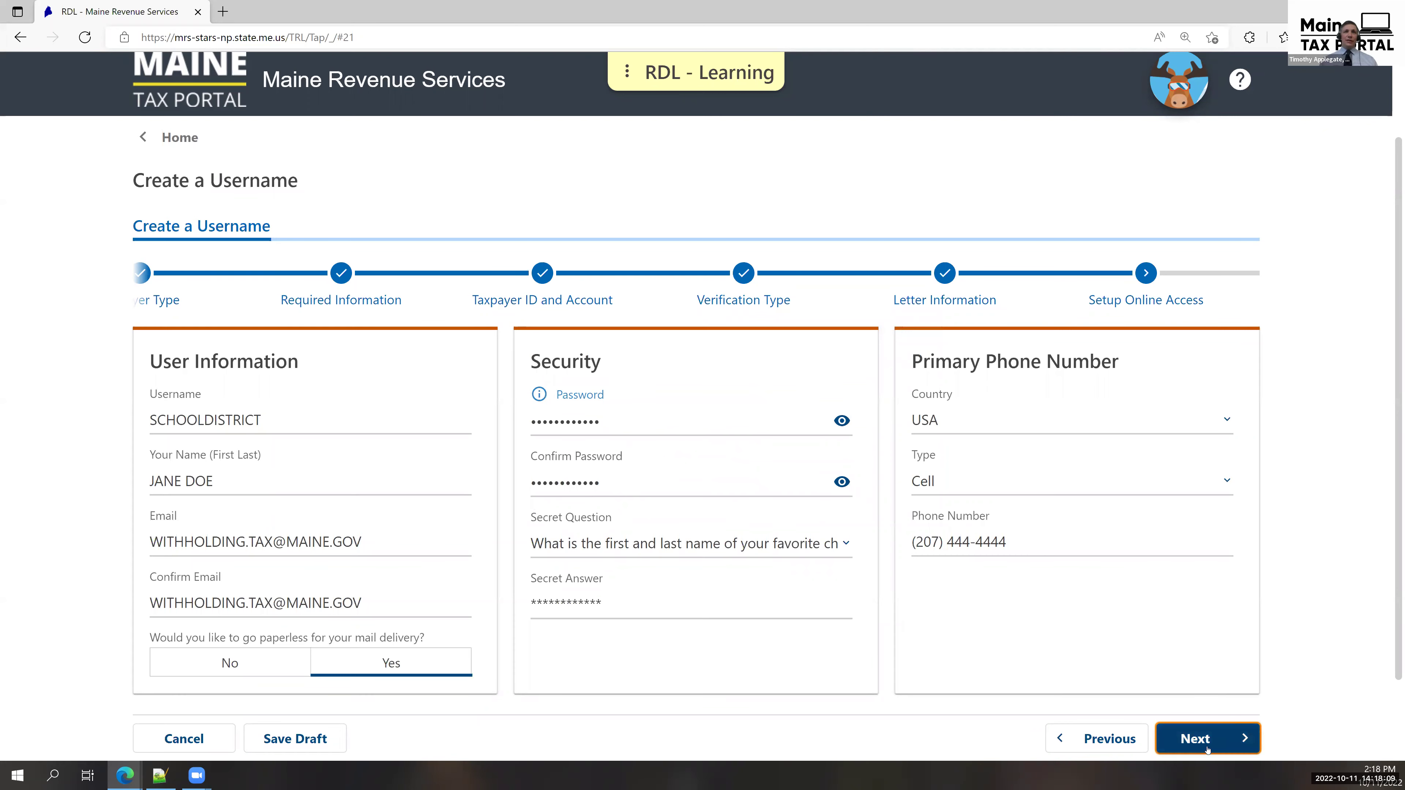
{"action": "scroll", "coordinate": [1218, 735], "scroll_direction": "down", "scroll_amount": 1}
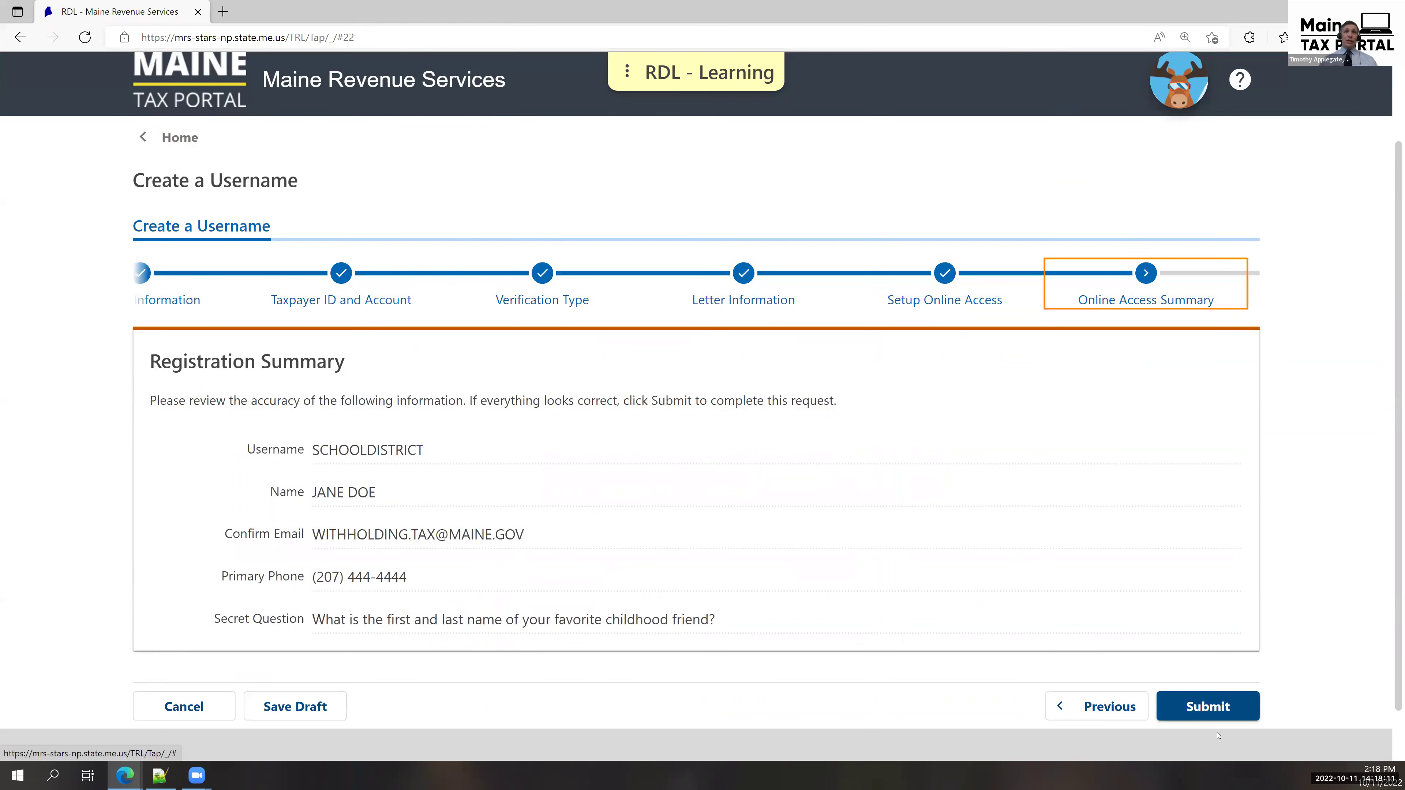
Submit the registration, entering and confirming the contact e-mail in the Confirmation dialog.
{"action": "left_click", "coordinate": [1221, 711]}
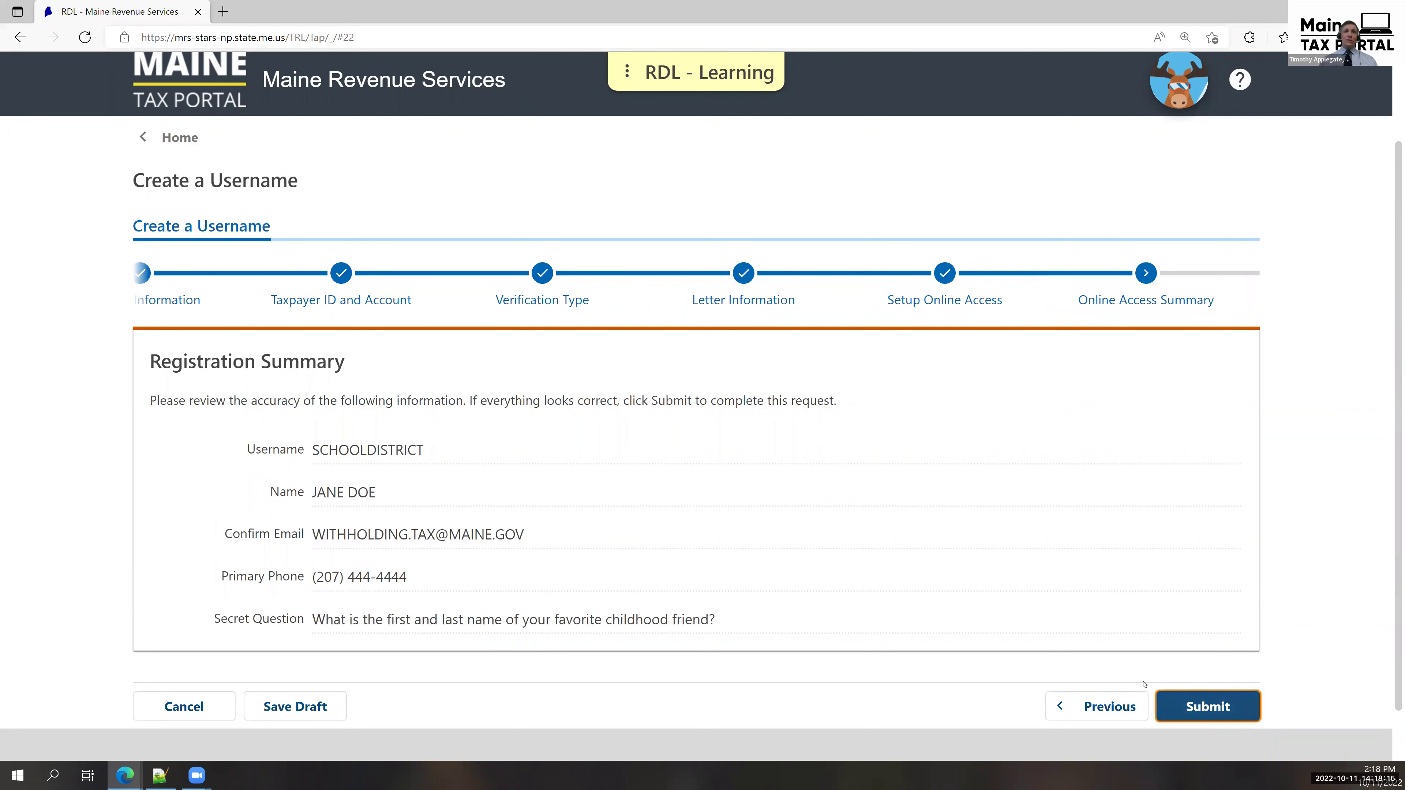
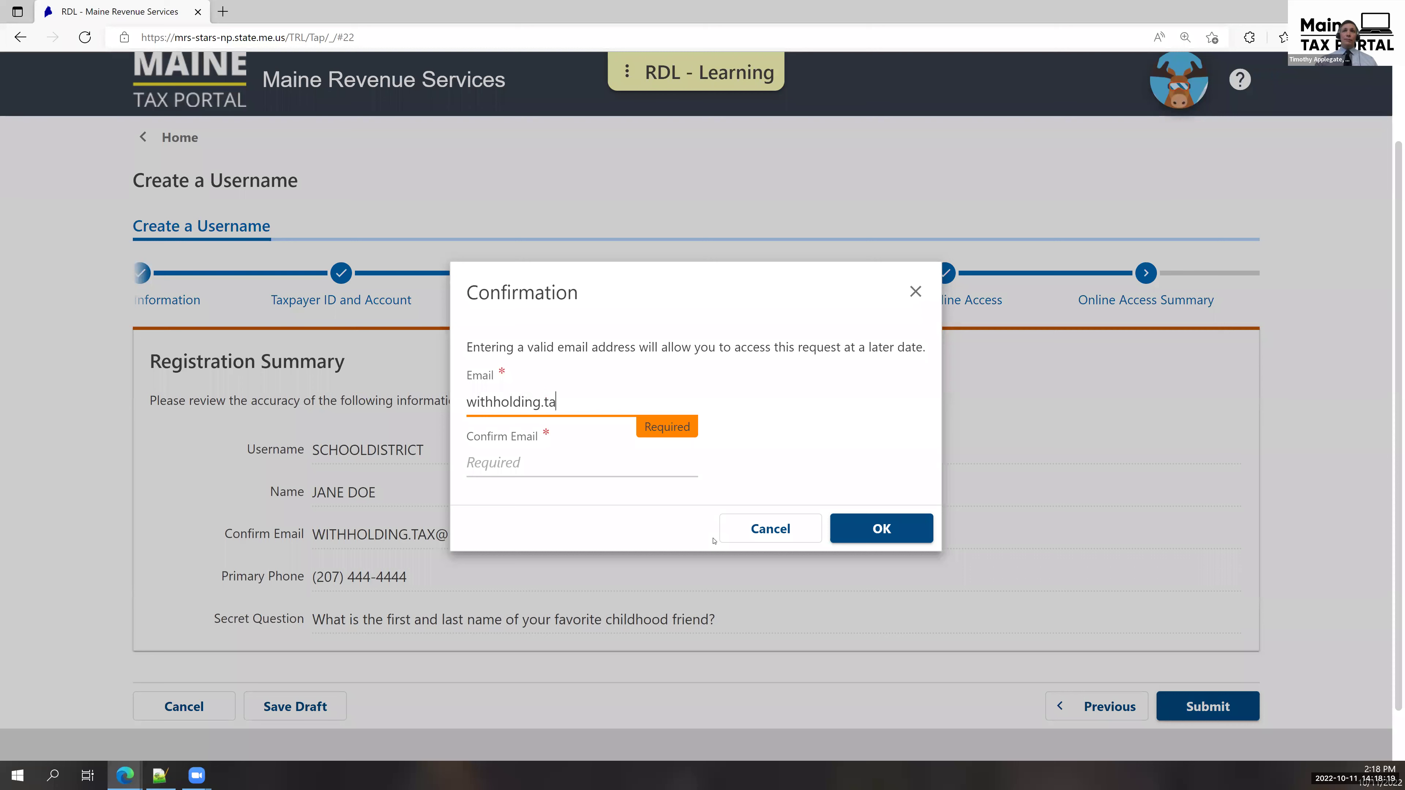
{"action": "key", "text": "Tab"}
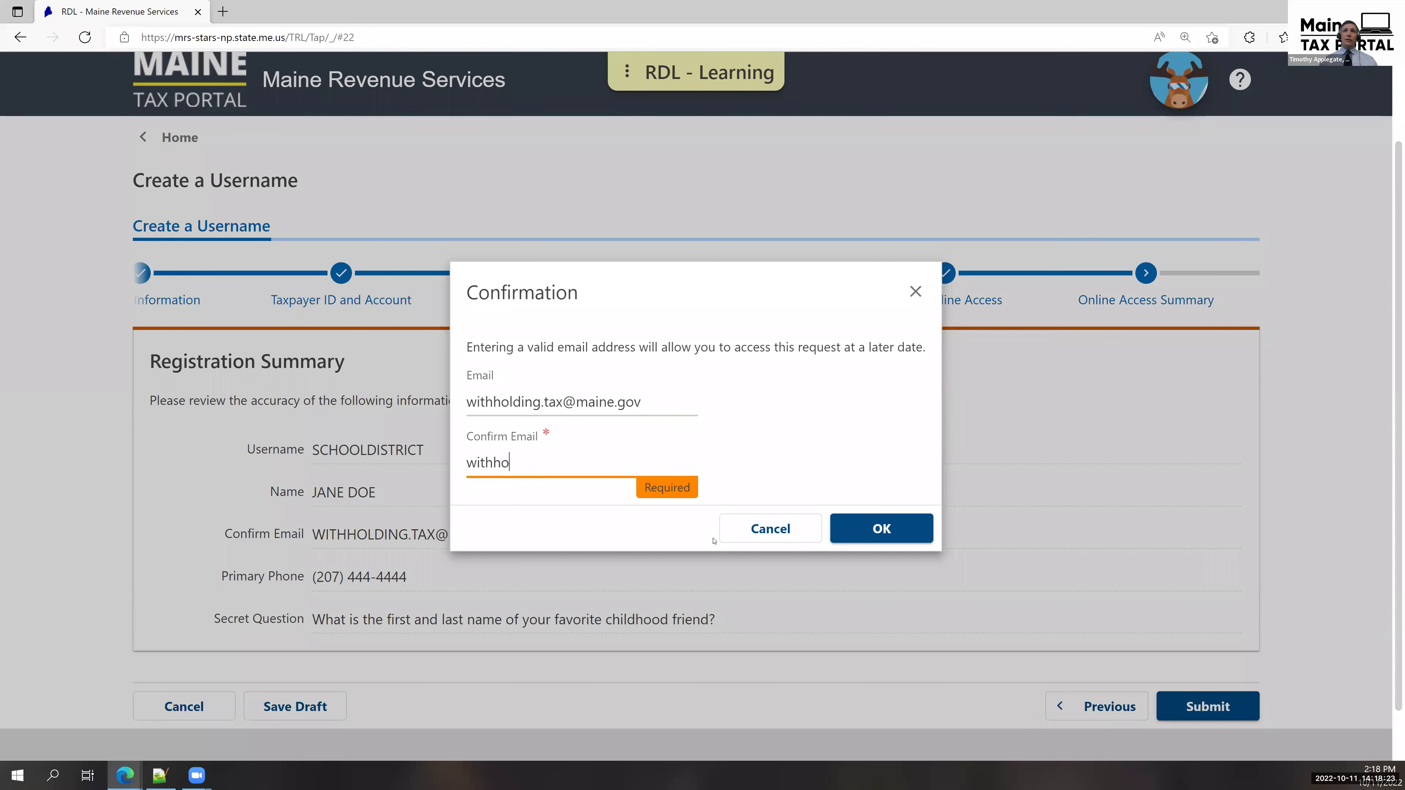
{"action": "key", "text": "Tab"}
{"action": "key", "text": "Tab"}
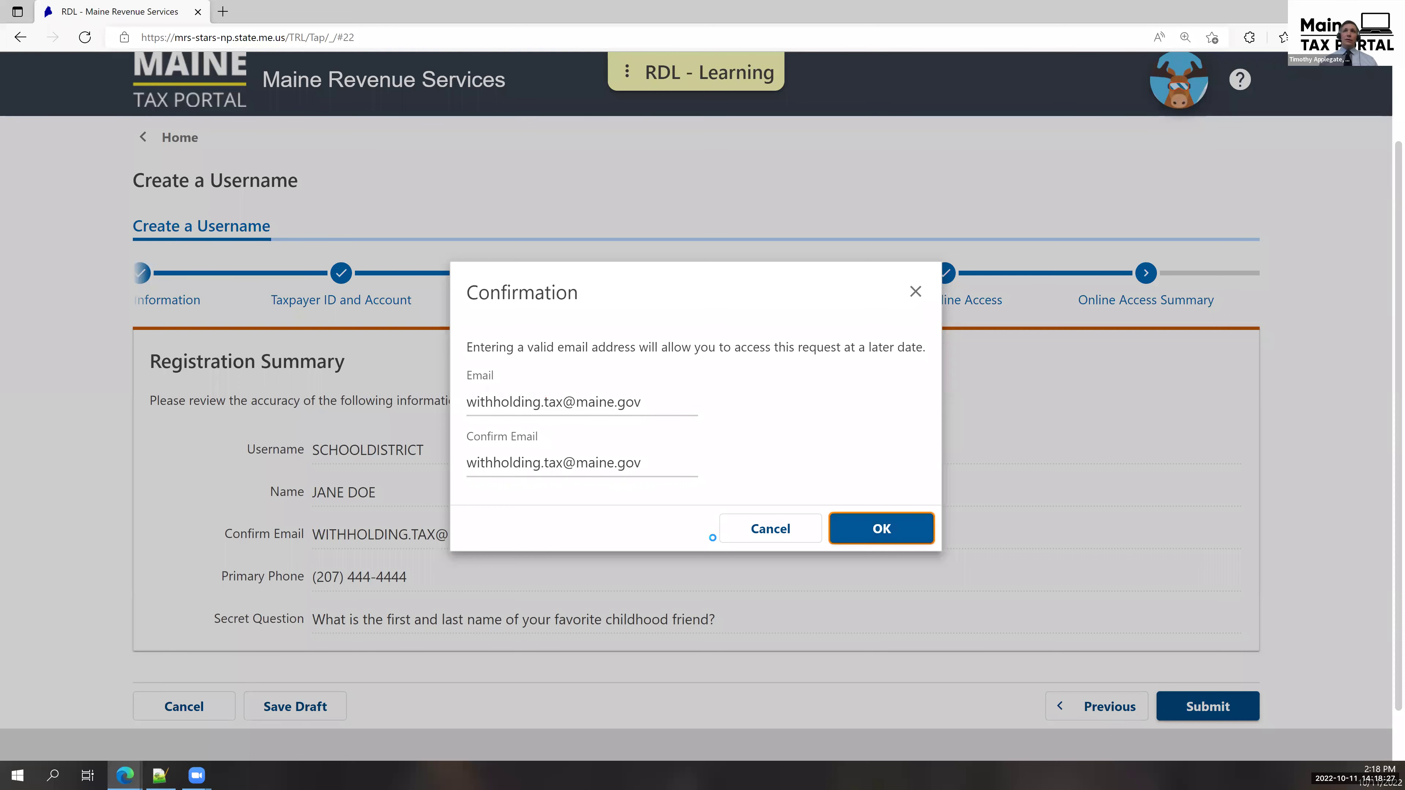
{"action": "key", "text": "Return"}
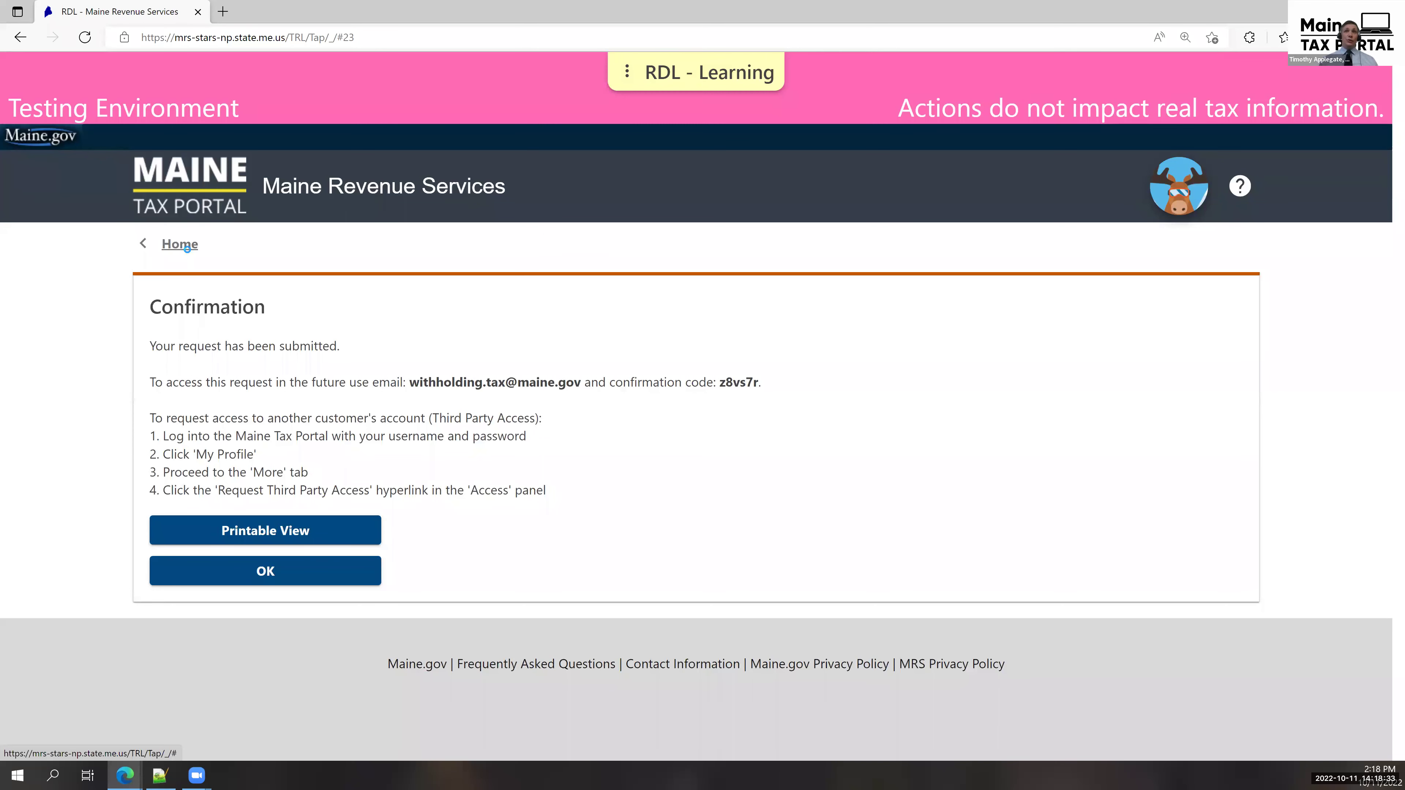
Log in from the home page with the username and password, then auto-fill and confirm the security code.
{"action": "left_click", "coordinate": [188, 253]}
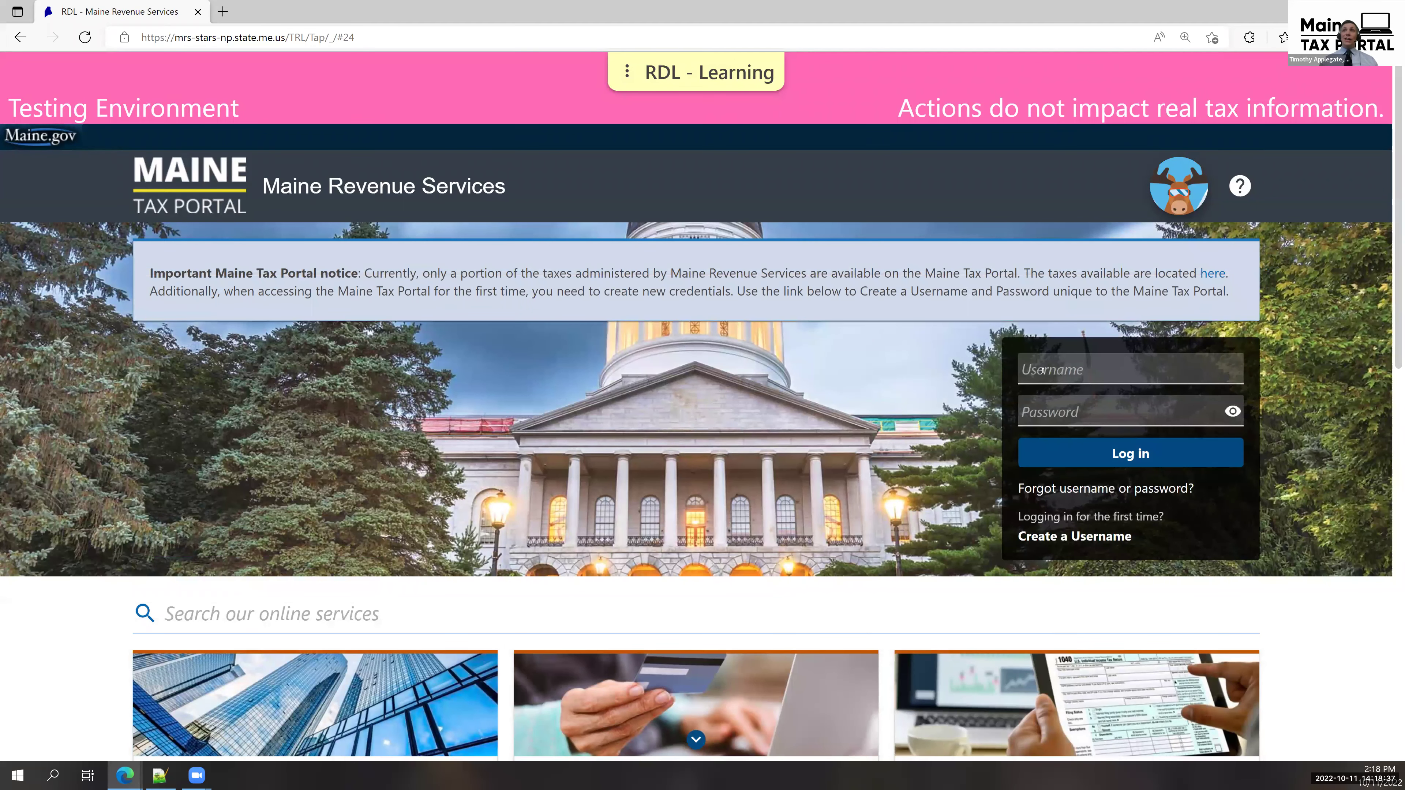
{"action": "left_click", "coordinate": [1047, 372]}
{"action": "type", "text": "pspdemo"}
{"action": "key", "text": "Tab"}
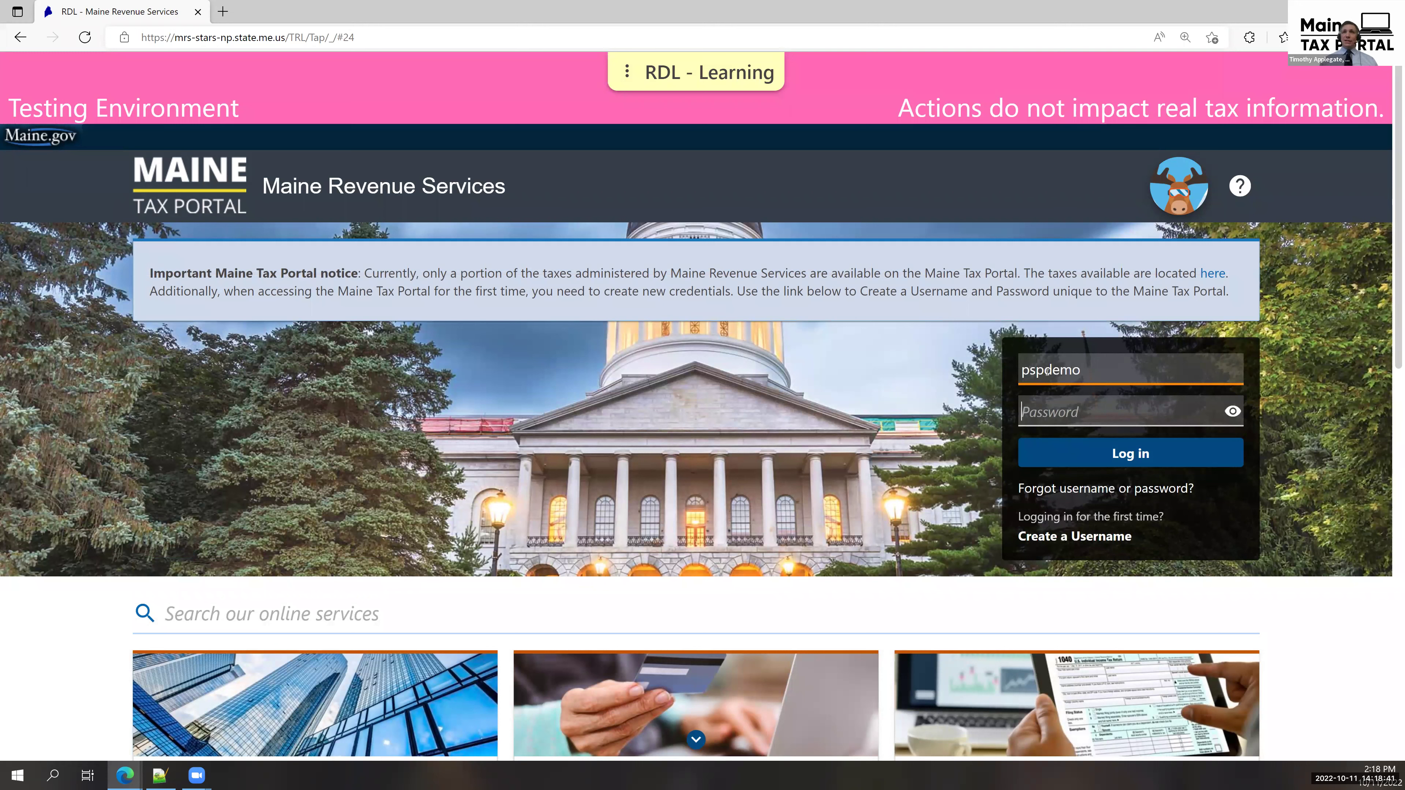
{"action": "type", "text": "*************"}
{"action": "left_click", "coordinate": [1166, 452]}
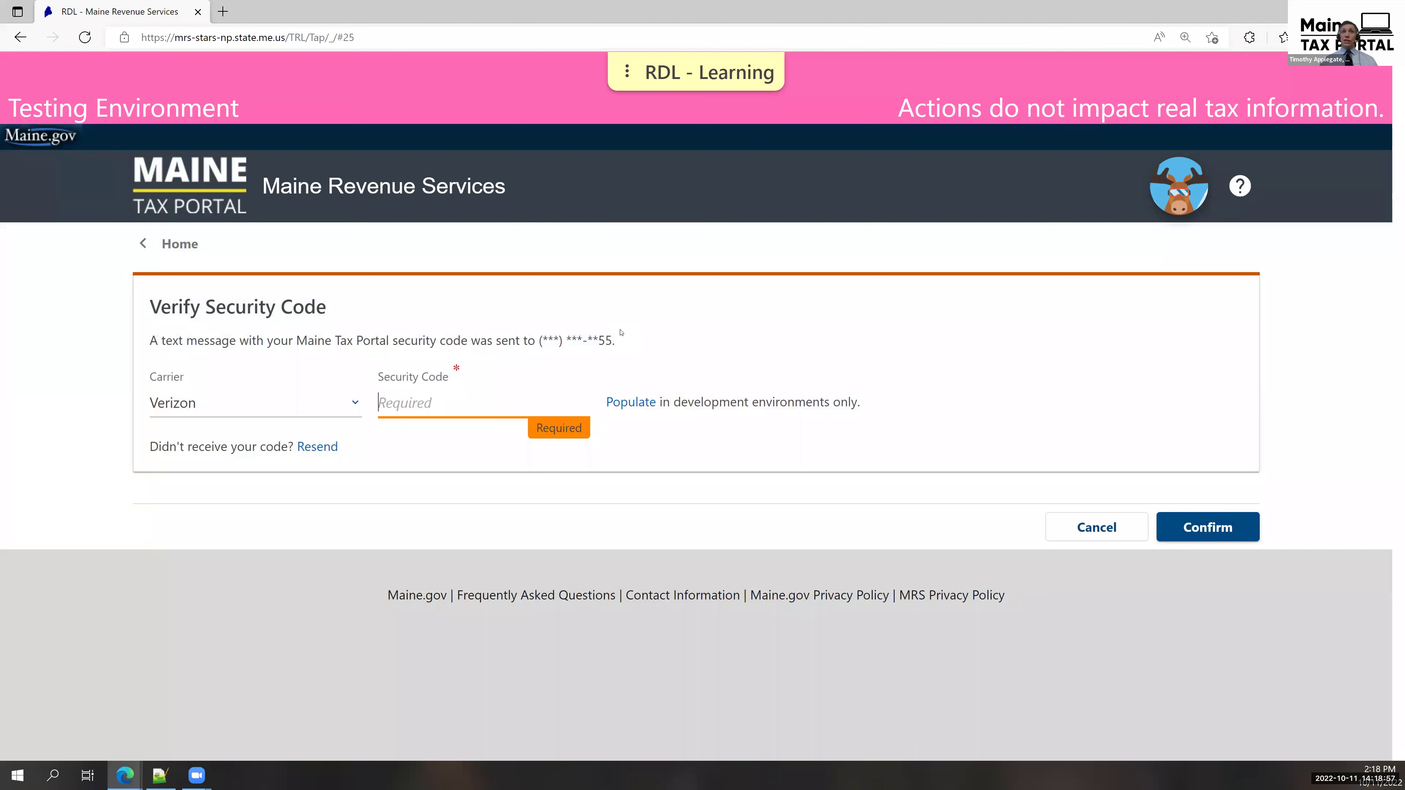
{"action": "left_click", "coordinate": [644, 403]}
{"action": "left_click", "coordinate": [1188, 530]}
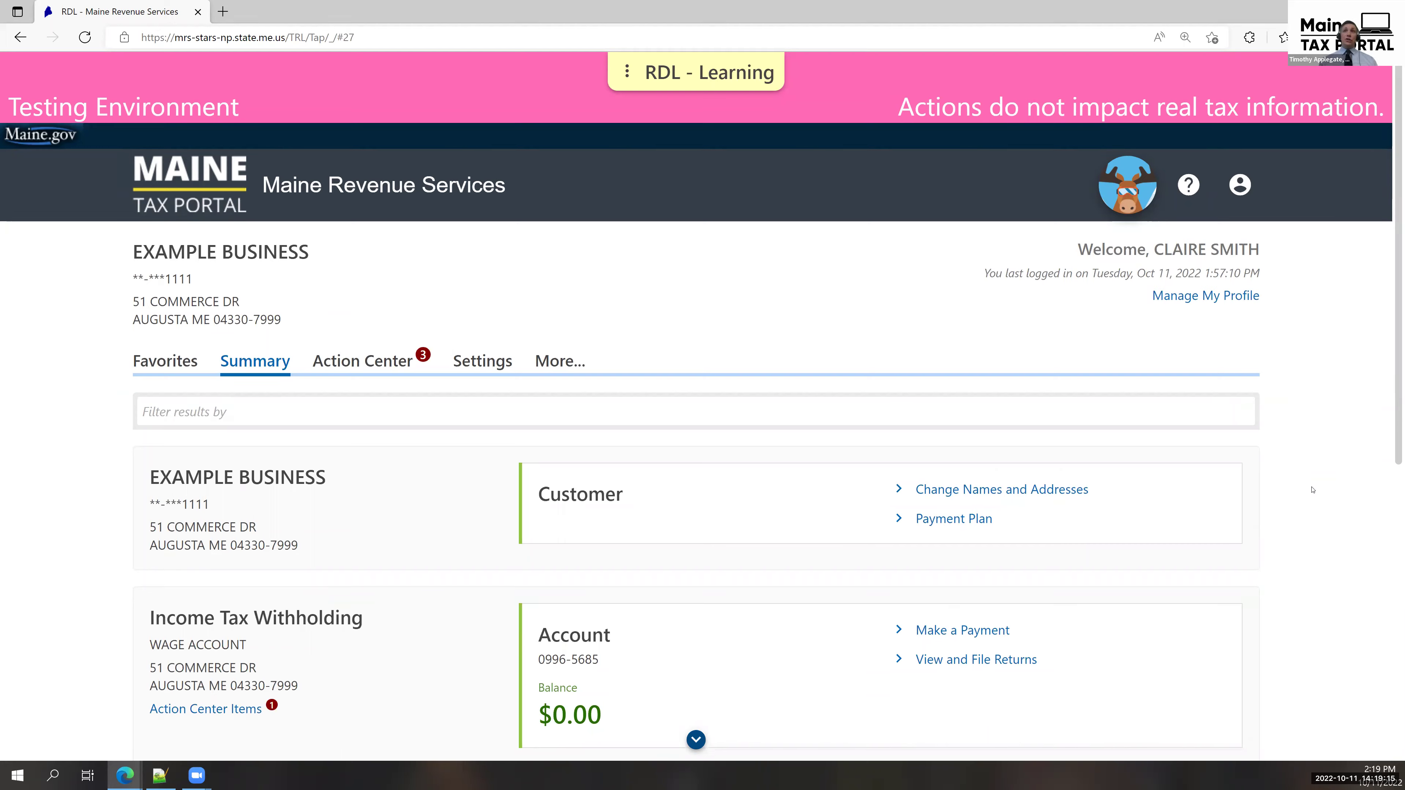
Review the account Summary, then view the Action Center and the account Settings.
{"action": "scroll", "coordinate": [1313, 490], "scroll_direction": "down", "scroll_amount": 5}
{"action": "scroll", "coordinate": [1313, 490], "scroll_direction": "down", "scroll_amount": 2}
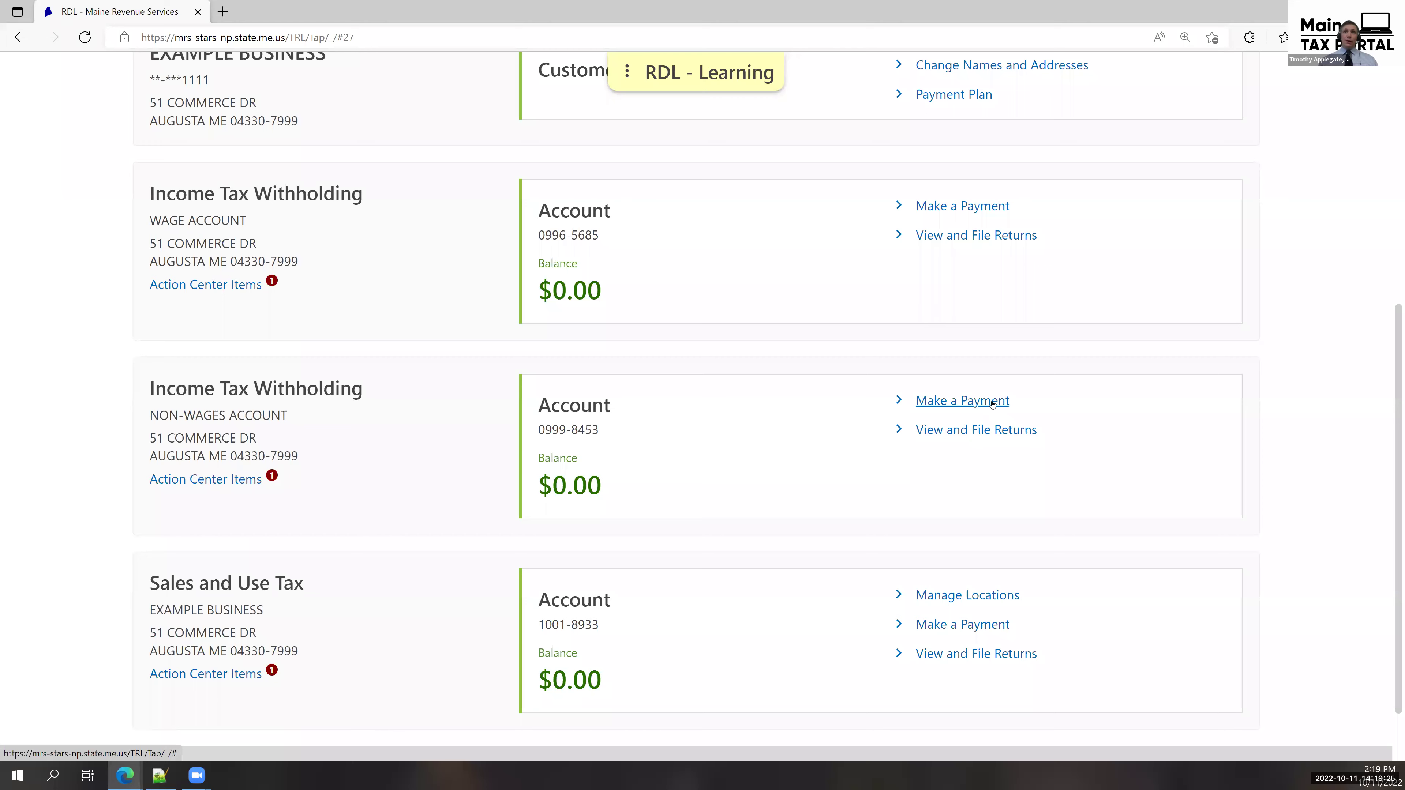
{"action": "scroll", "coordinate": [994, 401], "scroll_direction": "up", "scroll_amount": 8}
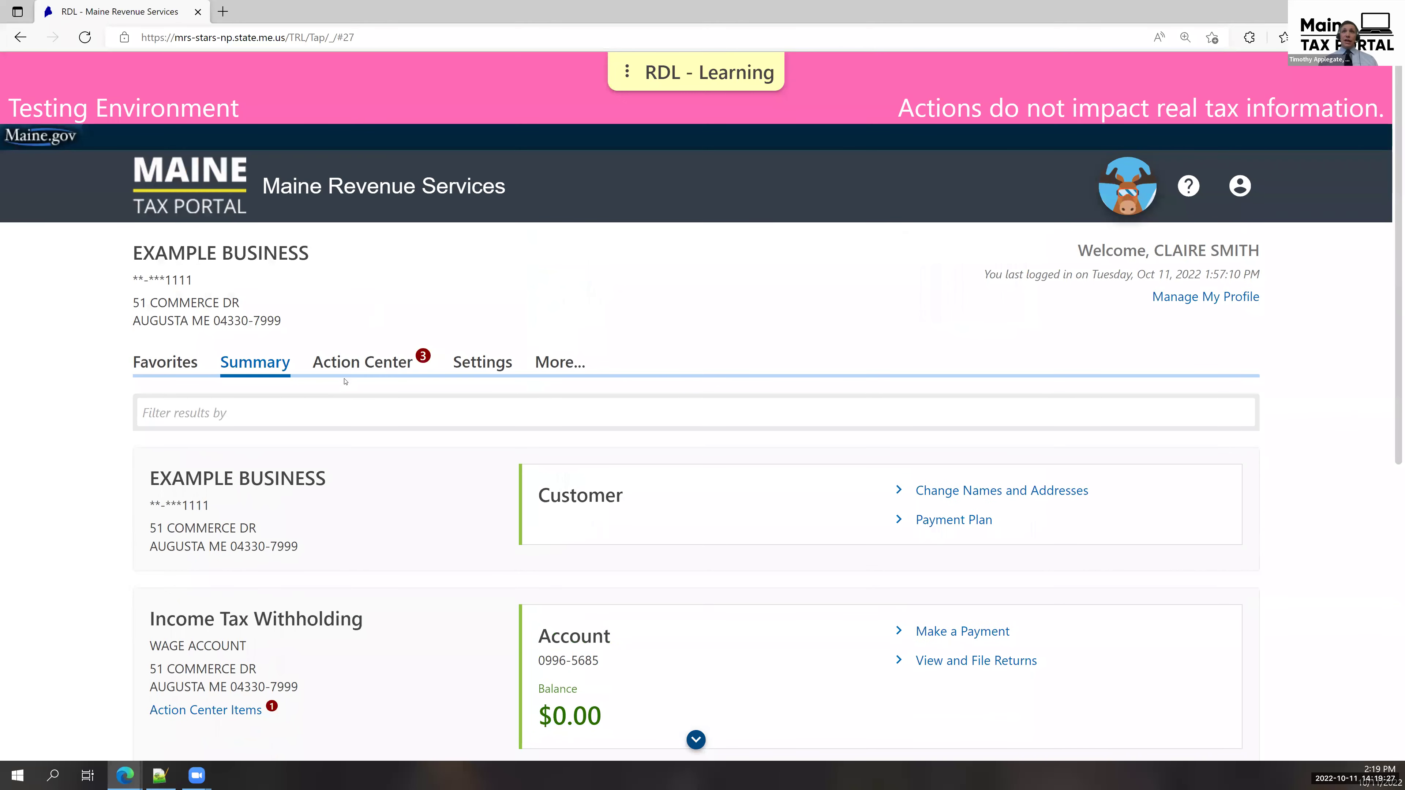
{"action": "left_click", "coordinate": [345, 364]}
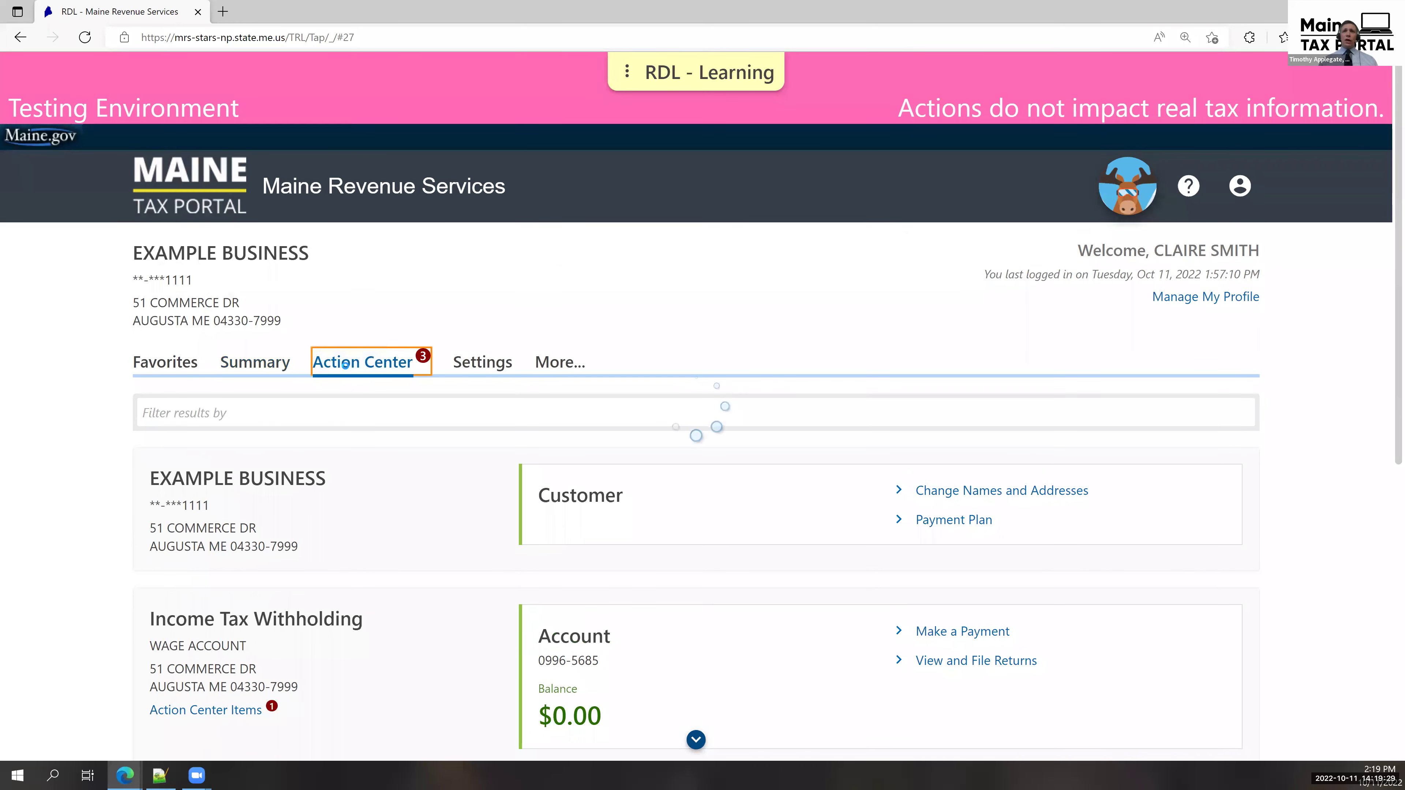
{"action": "scroll", "coordinate": [345, 368], "scroll_direction": "down", "scroll_amount": 4}
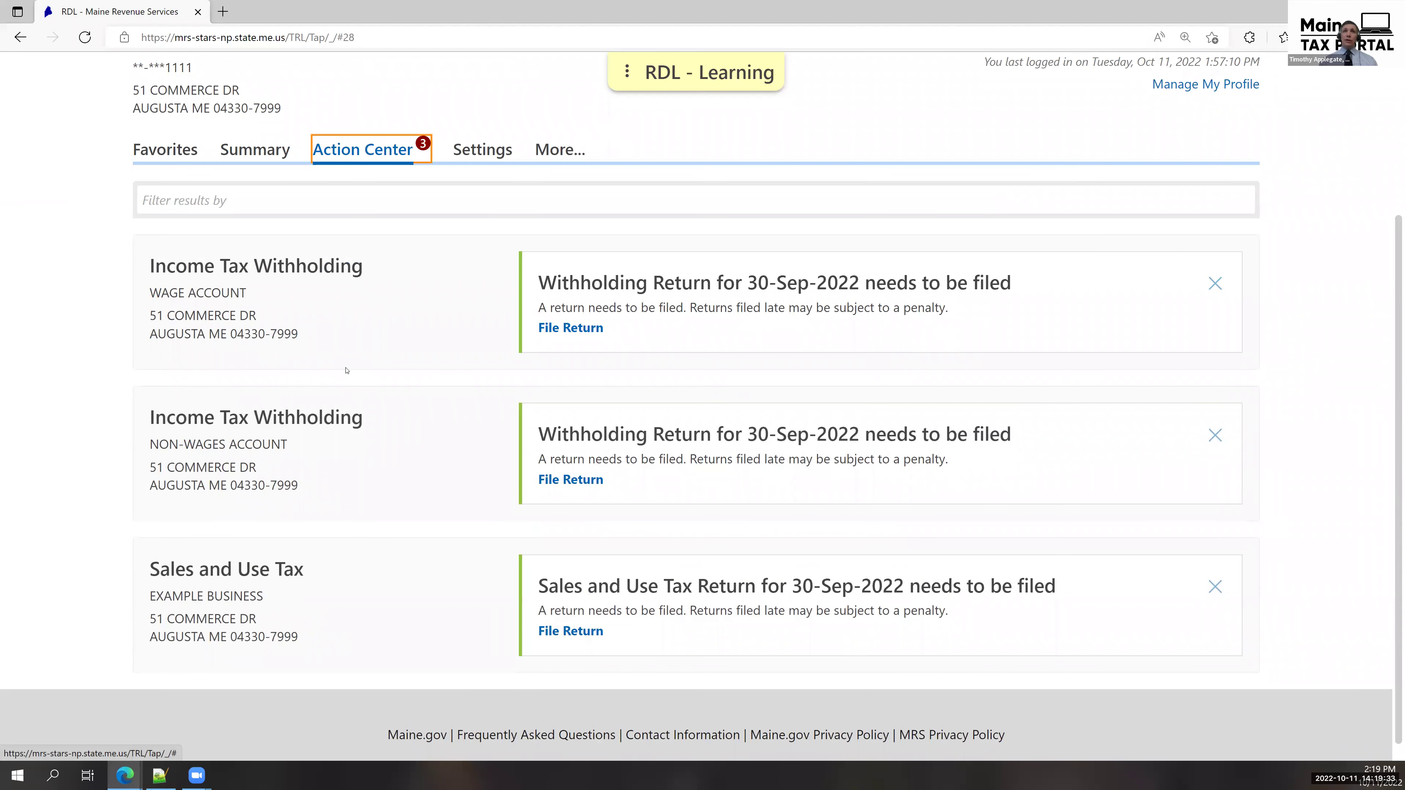
{"action": "left_click", "coordinate": [487, 158]}
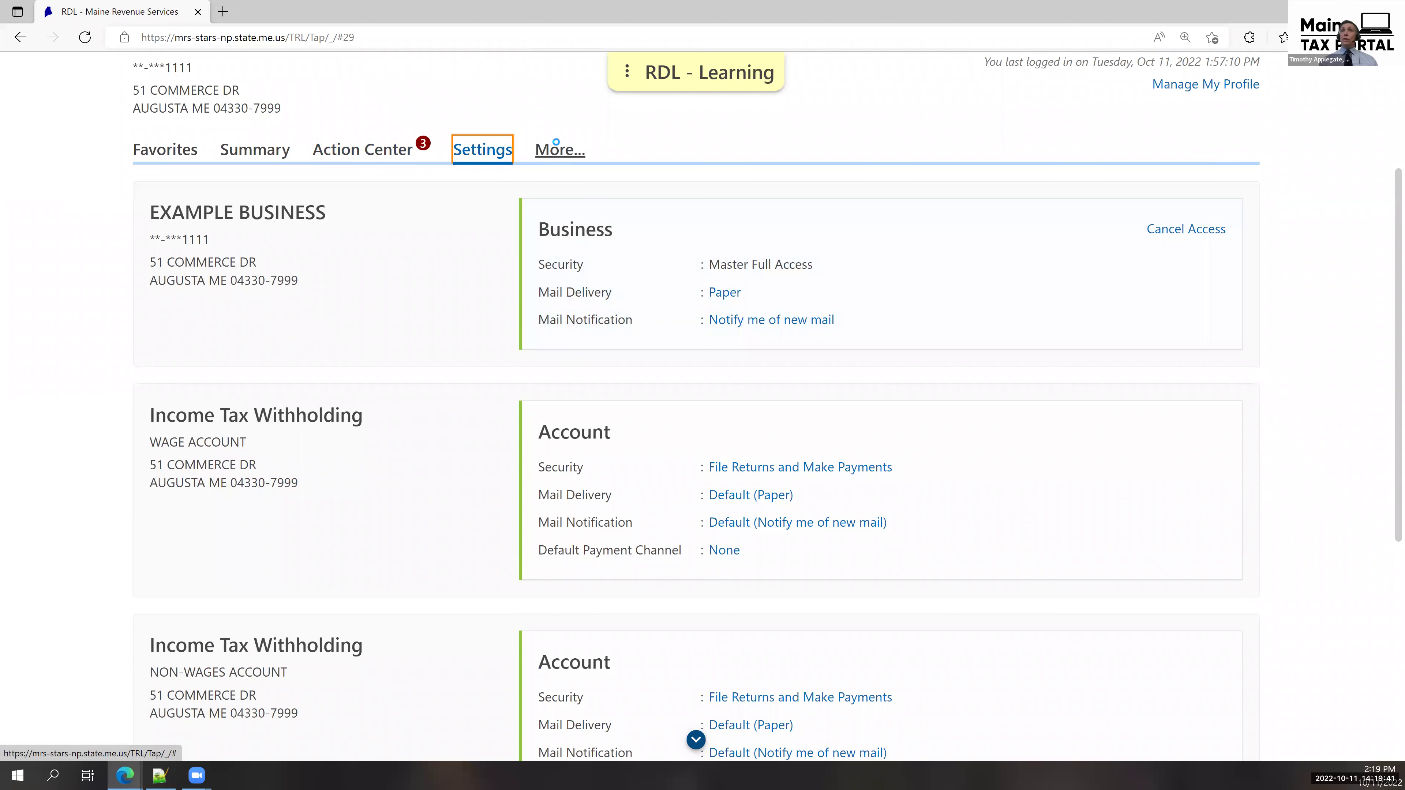
Open More services and start Upload Bulk Withholding File under Payments & Returns.
{"action": "left_click", "coordinate": [556, 147]}
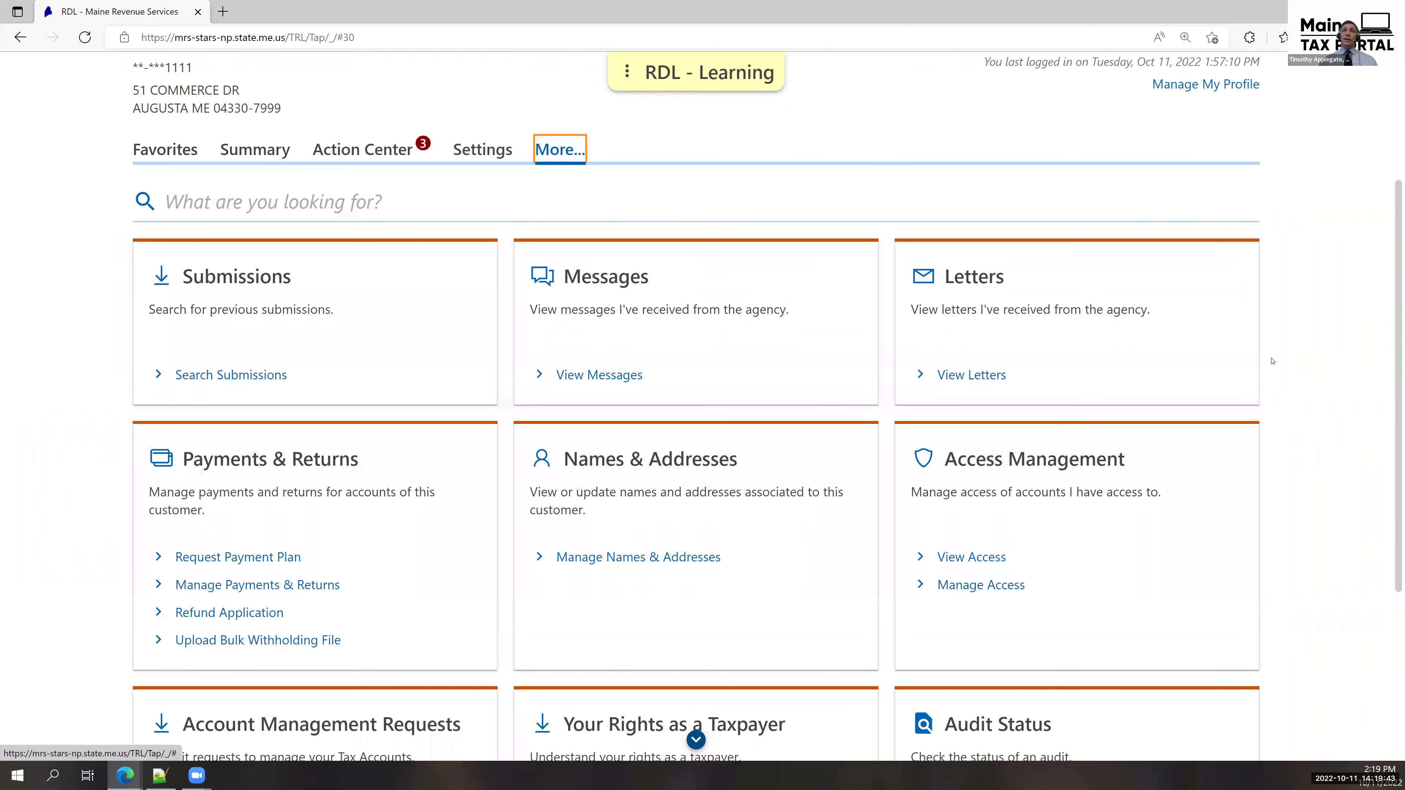
{"action": "scroll", "coordinate": [1299, 363], "scroll_direction": "down", "scroll_amount": 2}
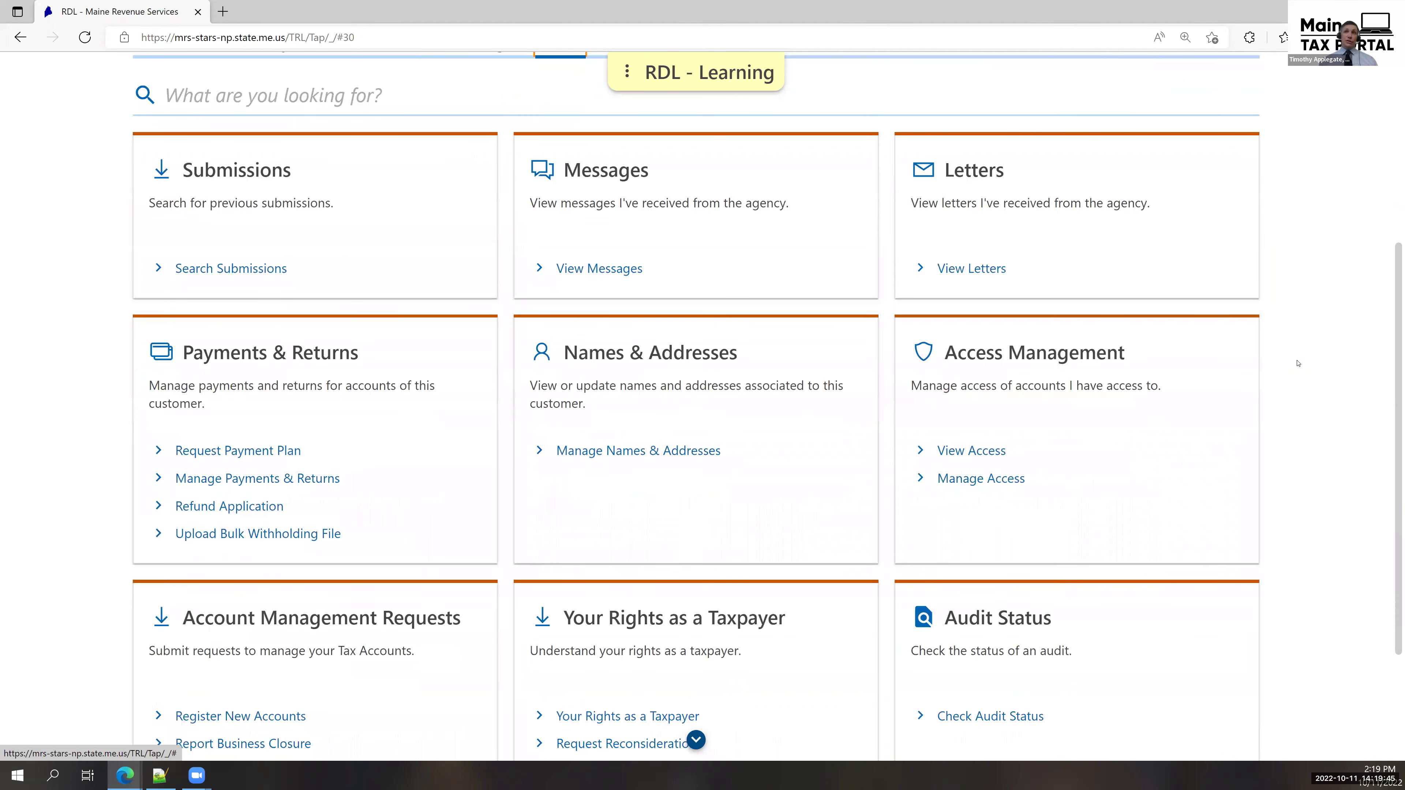
{"action": "scroll", "coordinate": [1299, 363], "scroll_direction": "down", "scroll_amount": 2}
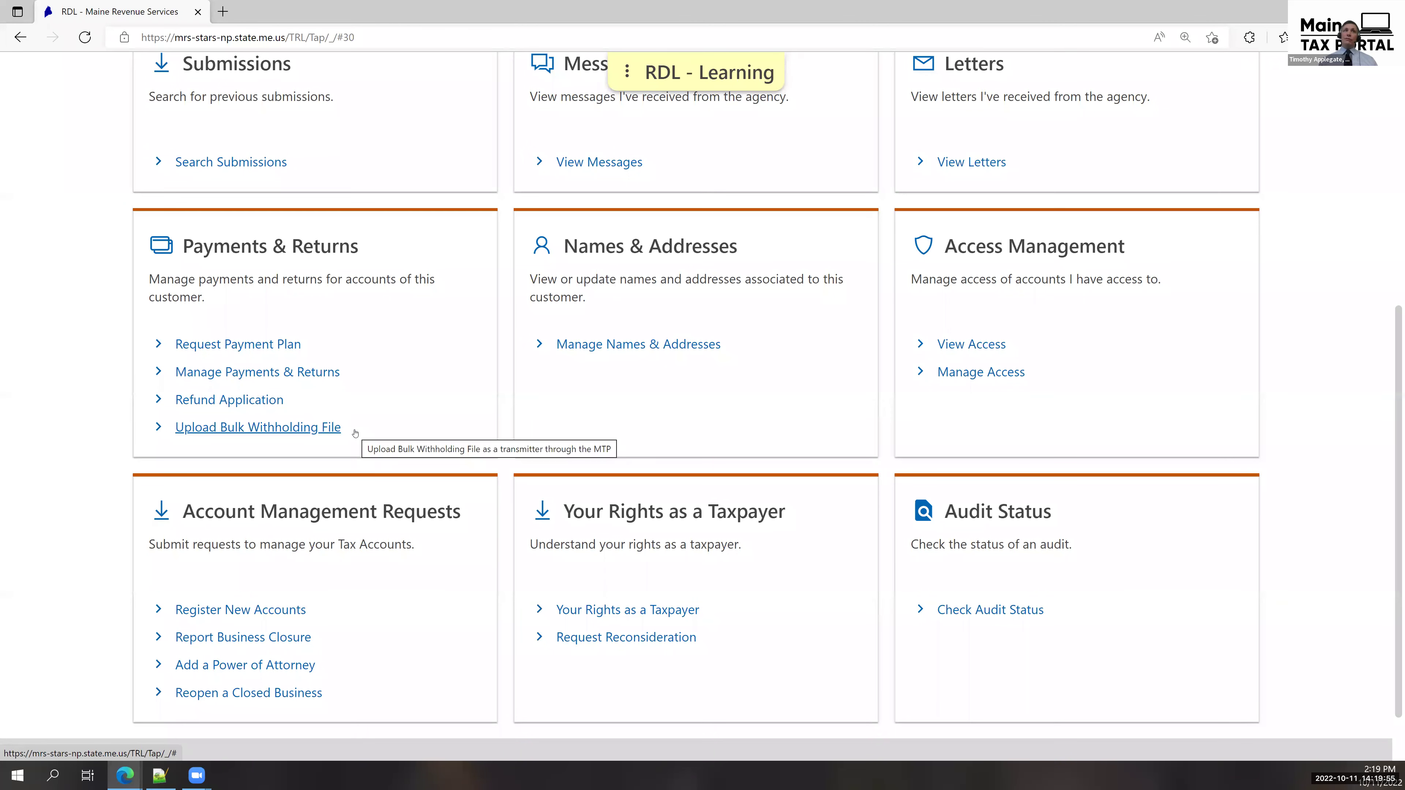
{"action": "left_click", "coordinate": [330, 428]}
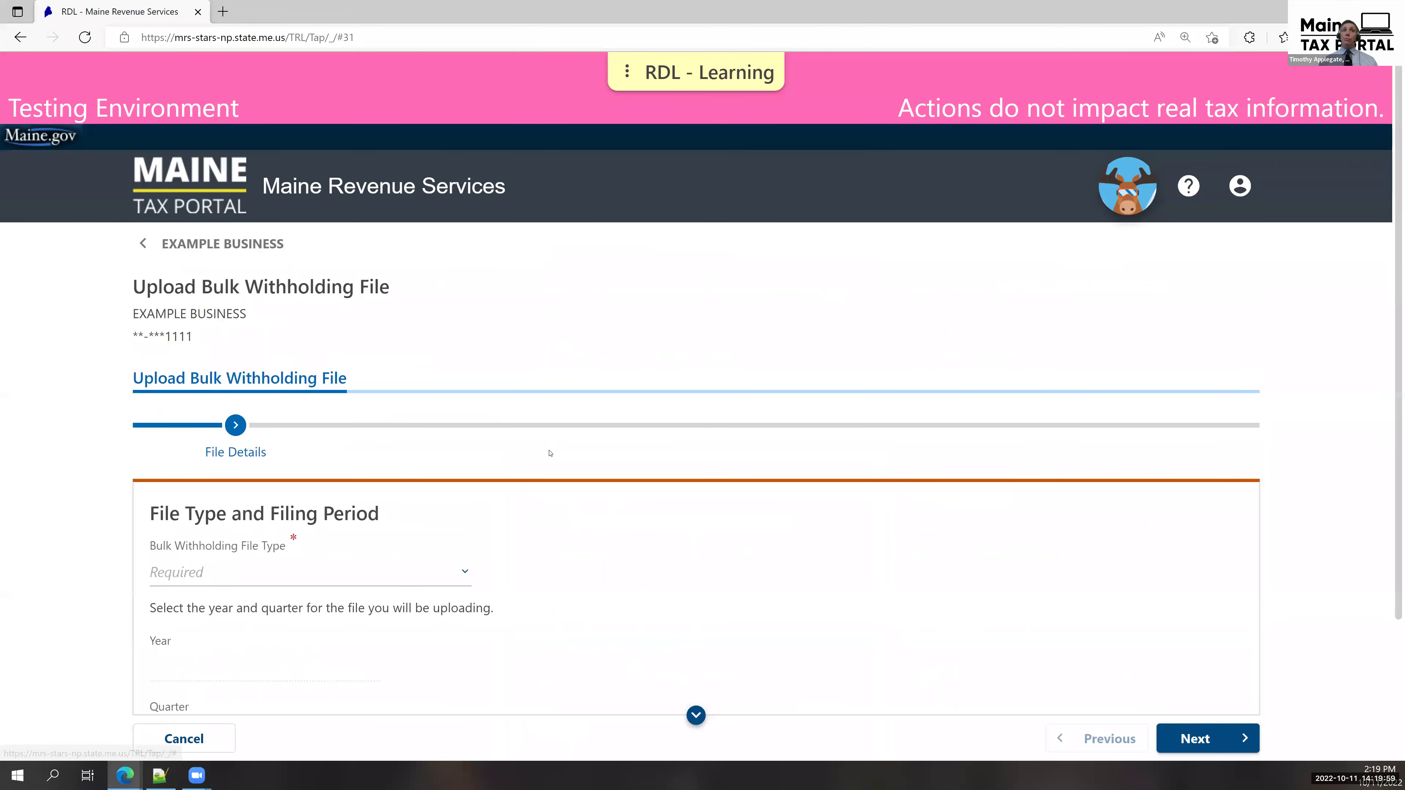
Choose 941ME Bulk Withholding for 2022, Quarter 4 (October - December), and continue.
{"action": "scroll", "coordinate": [549, 452], "scroll_direction": "down", "scroll_amount": 2}
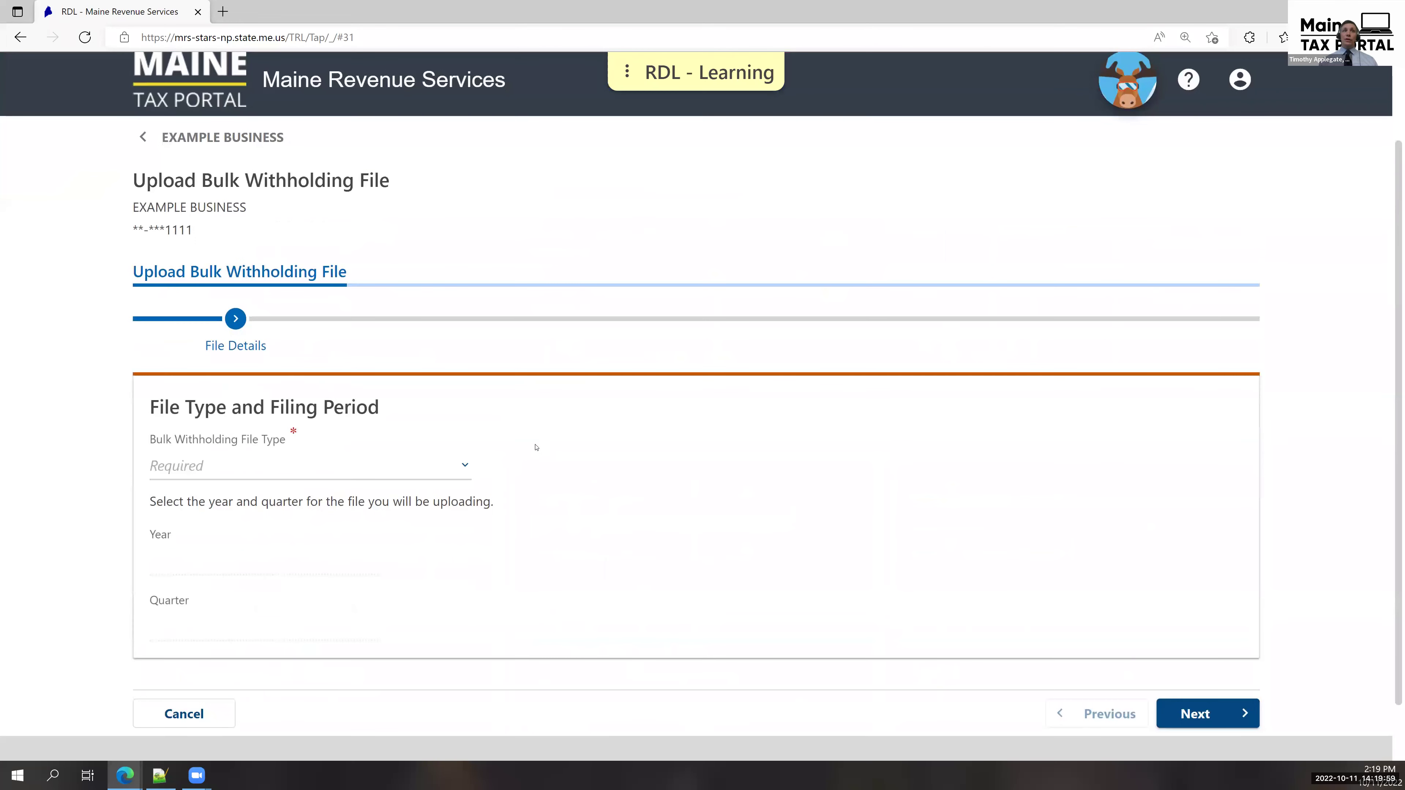
{"action": "left_click", "coordinate": [464, 467]}
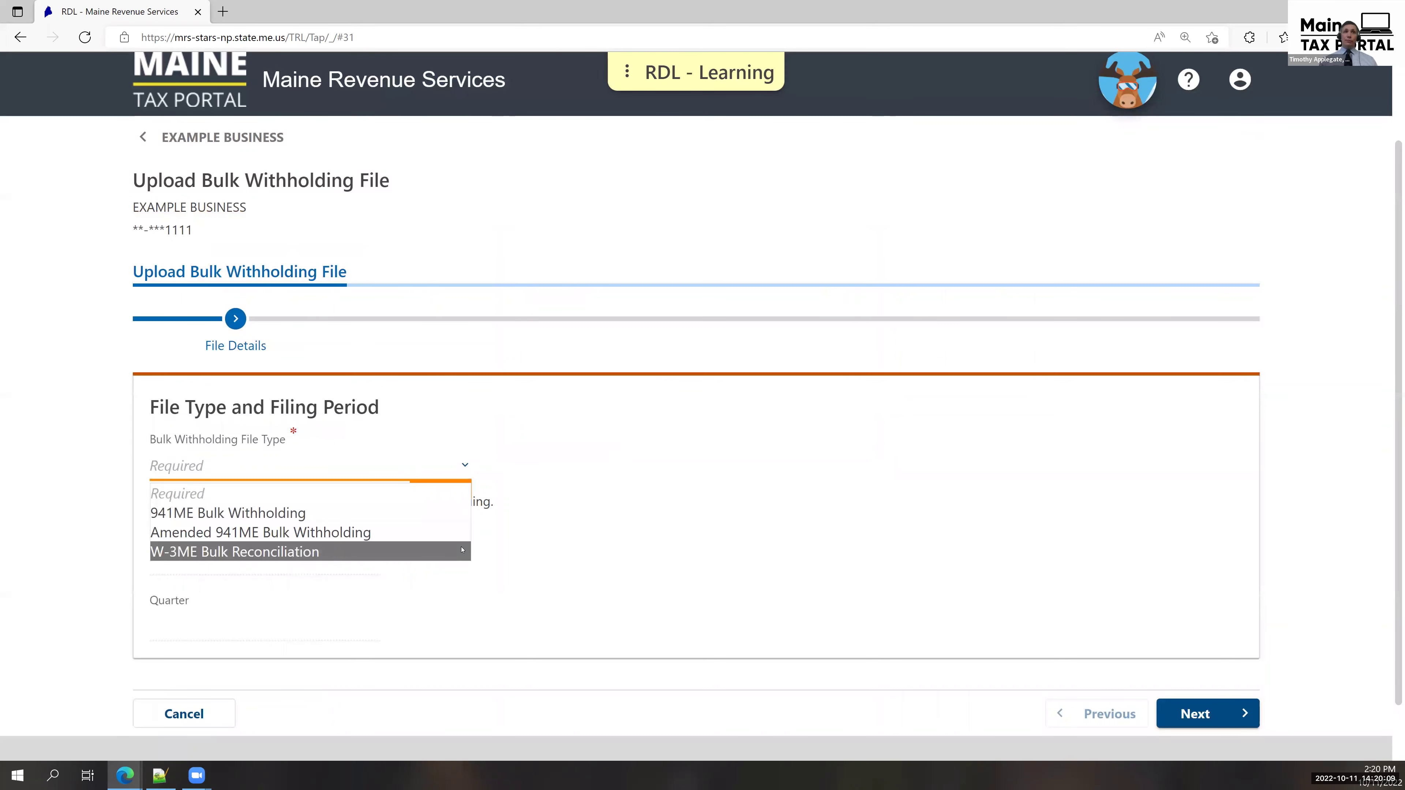
{"action": "left_click", "coordinate": [460, 512]}
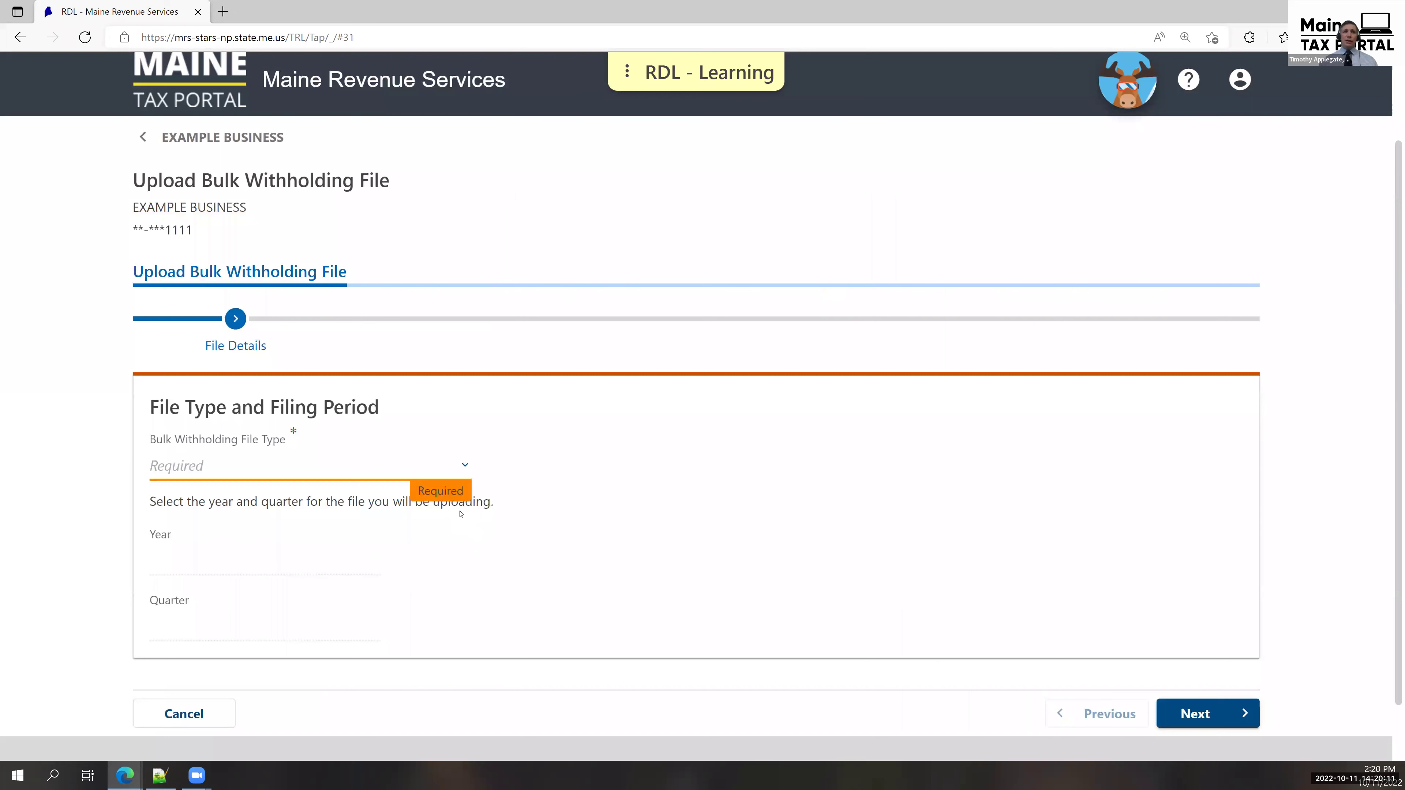
{"action": "left_click", "coordinate": [158, 541]}
{"action": "left_click", "coordinate": [252, 657]}
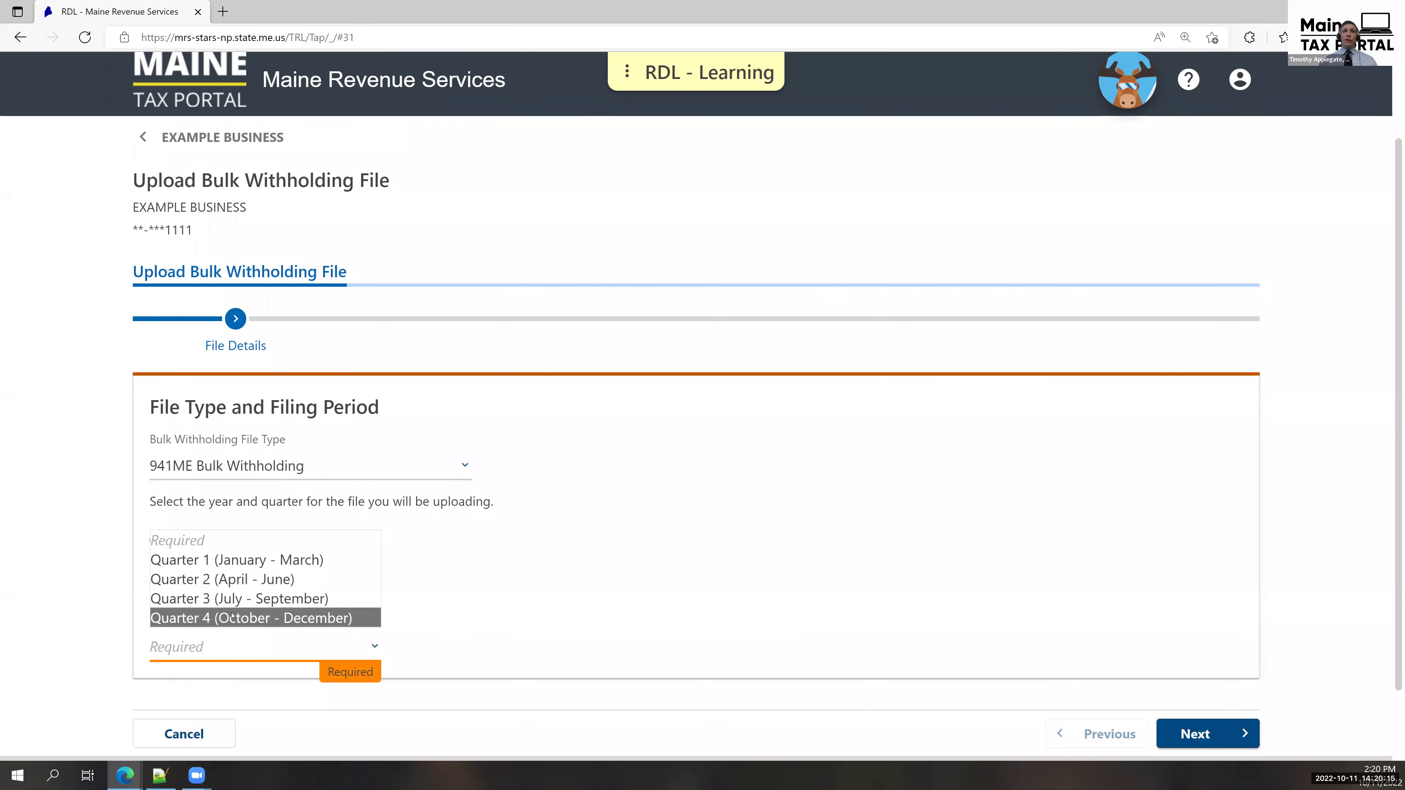
{"action": "left_click", "coordinate": [252, 618]}
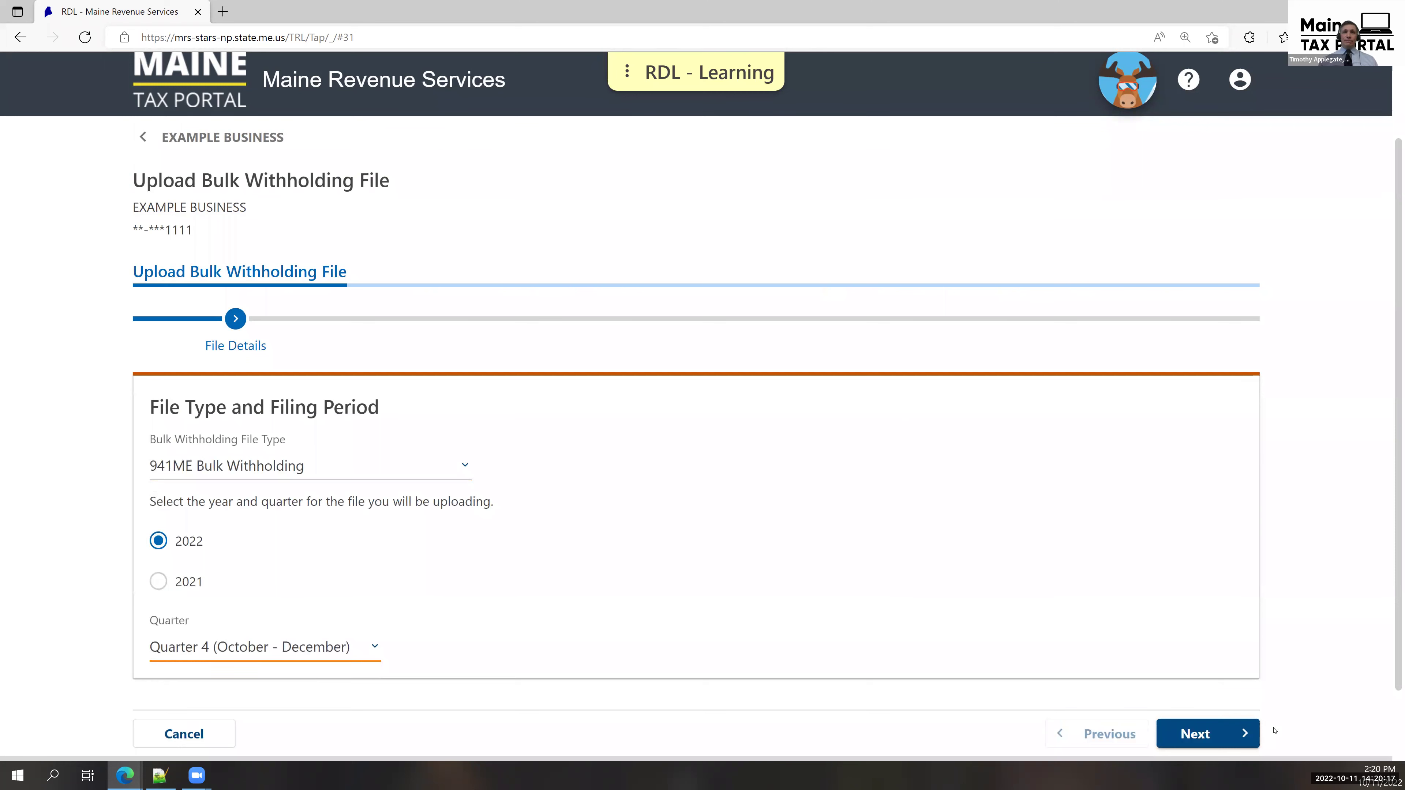
{"action": "left_click", "coordinate": [1234, 739]}
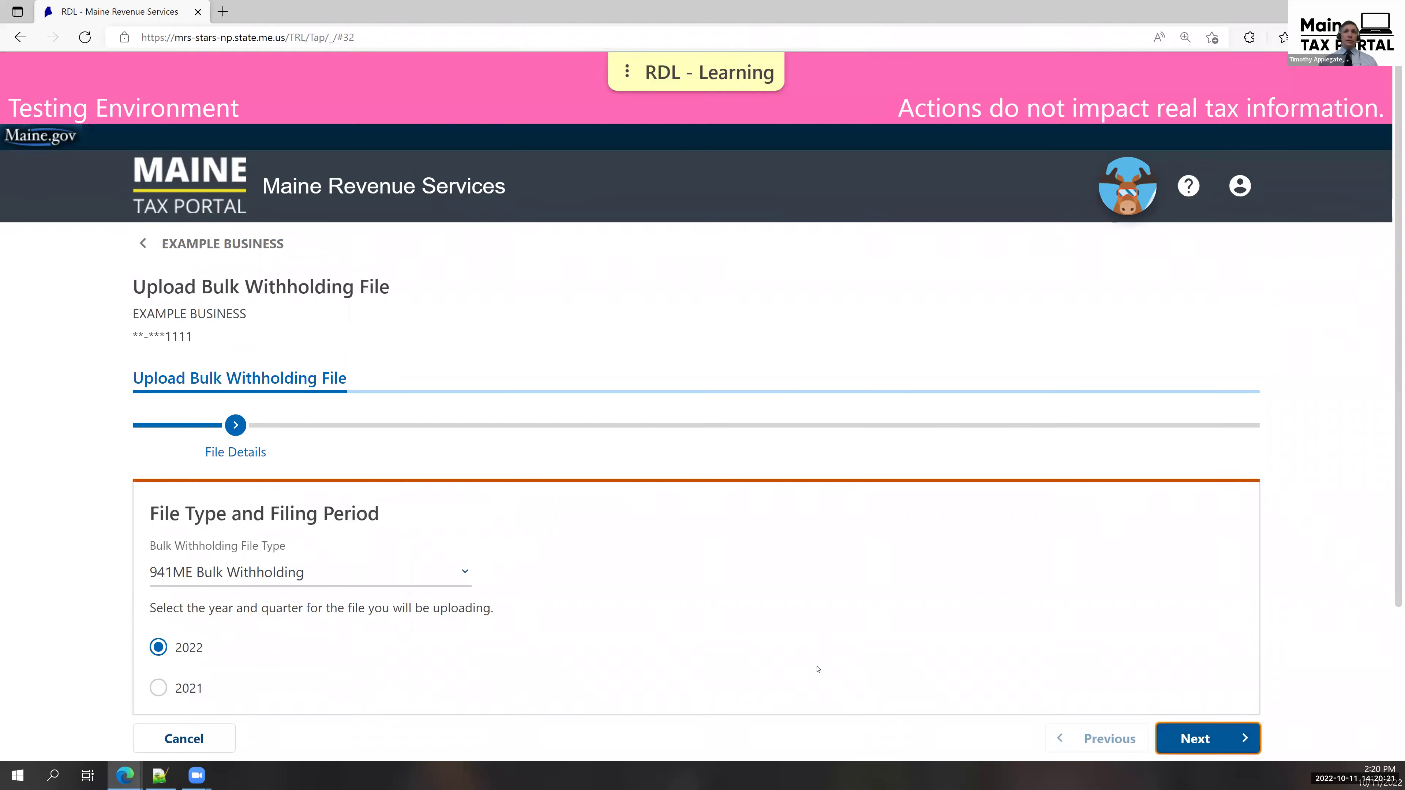
{"action": "scroll", "coordinate": [455, 470], "scroll_direction": "down", "scroll_amount": 2}
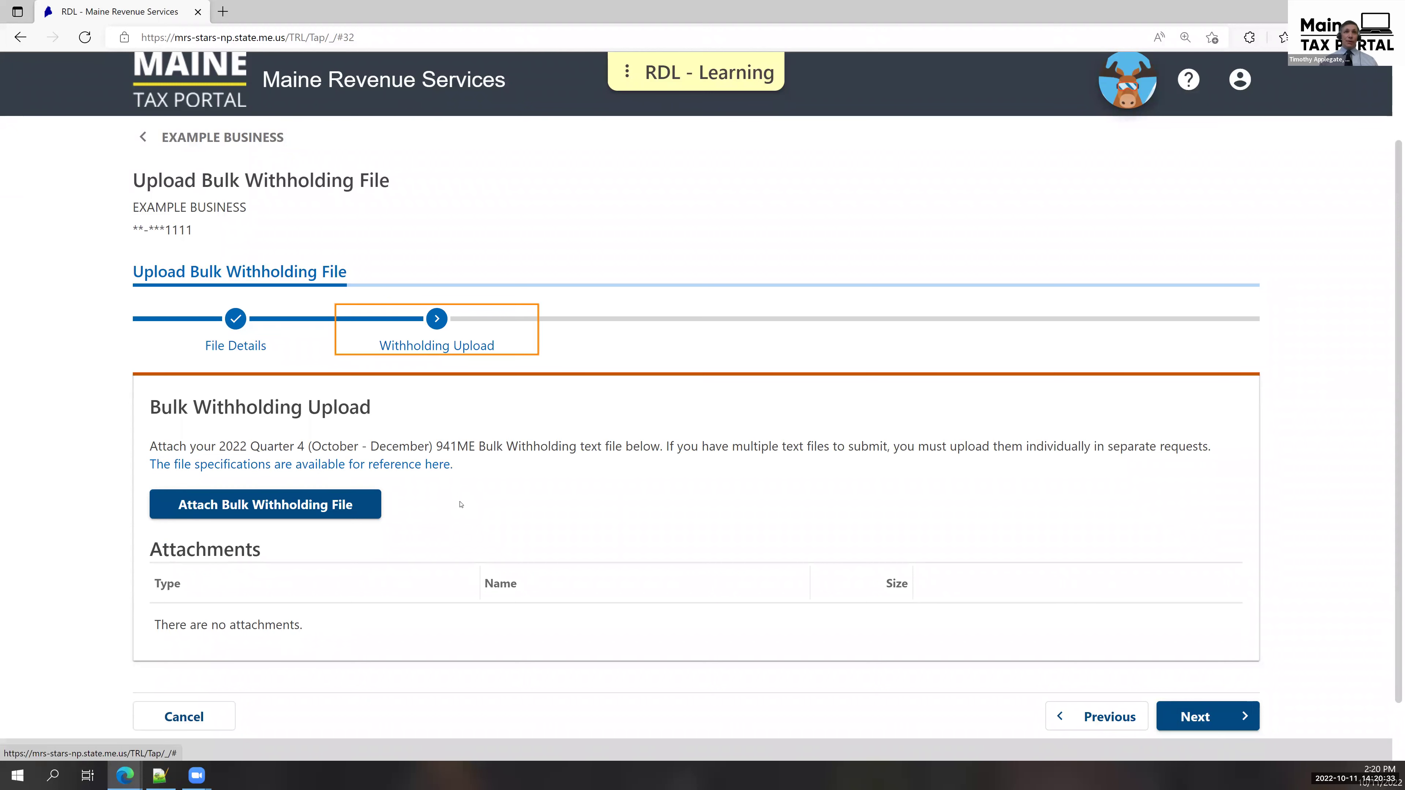
{"action": "left_click", "coordinate": [342, 515]}
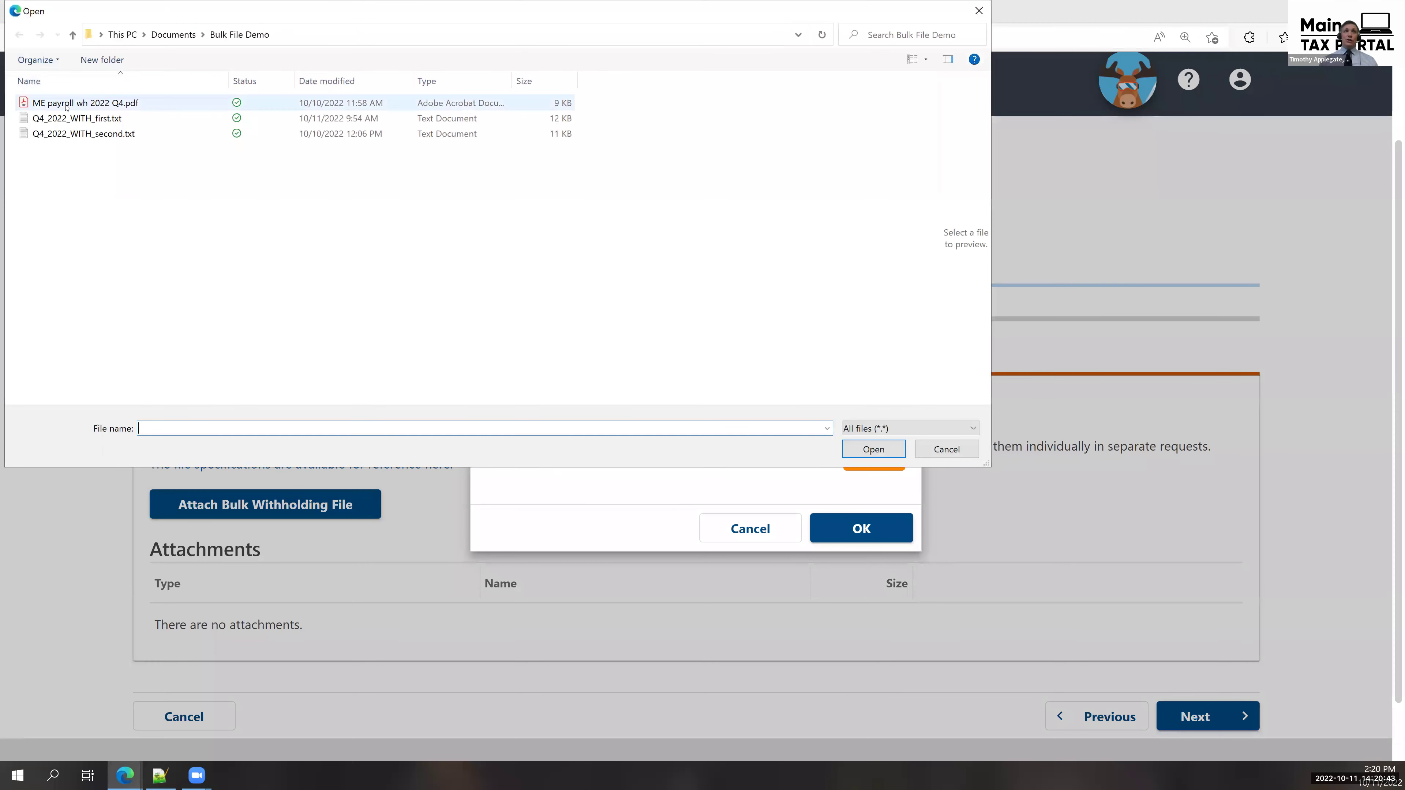
{"action": "key", "text": "Escape"}
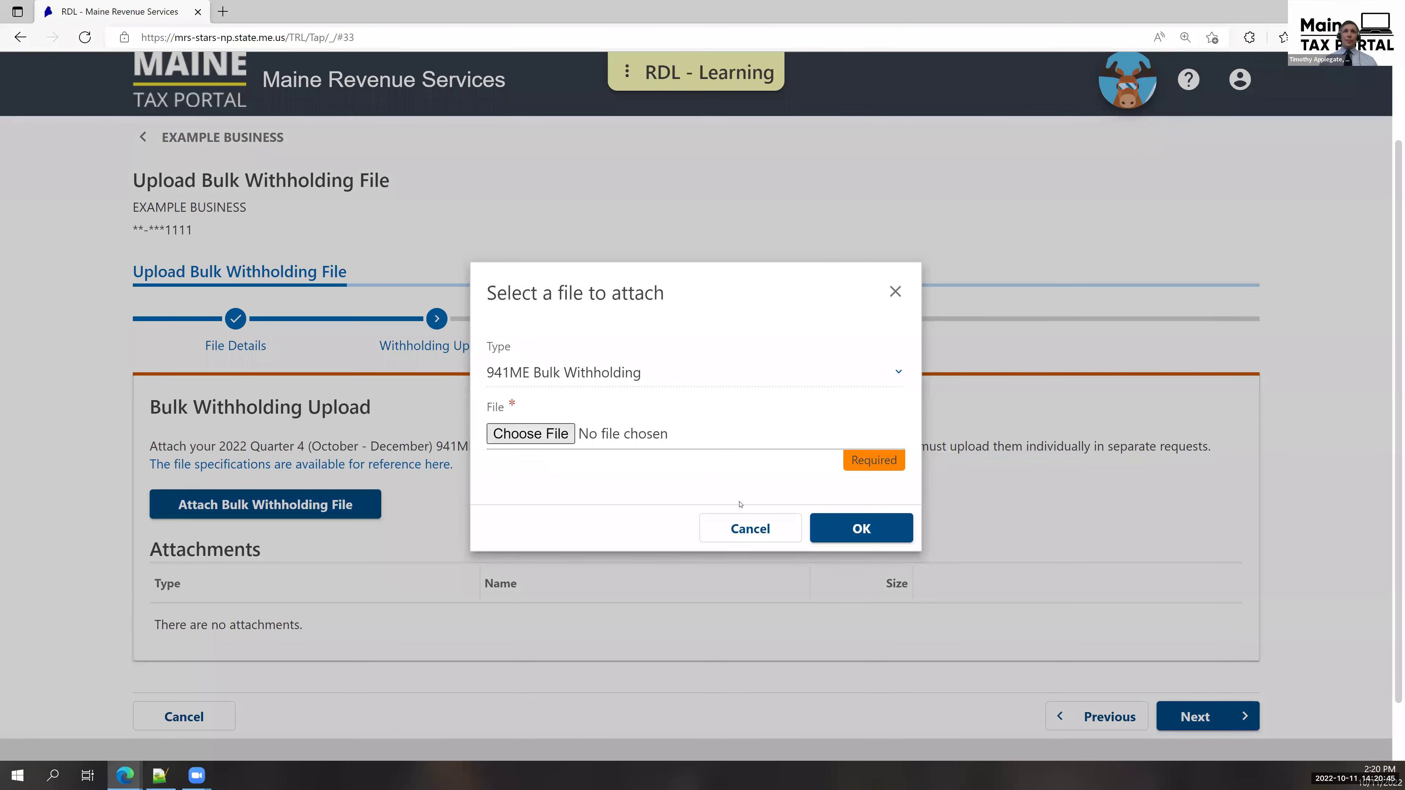
{"action": "left_click", "coordinate": [841, 527]}
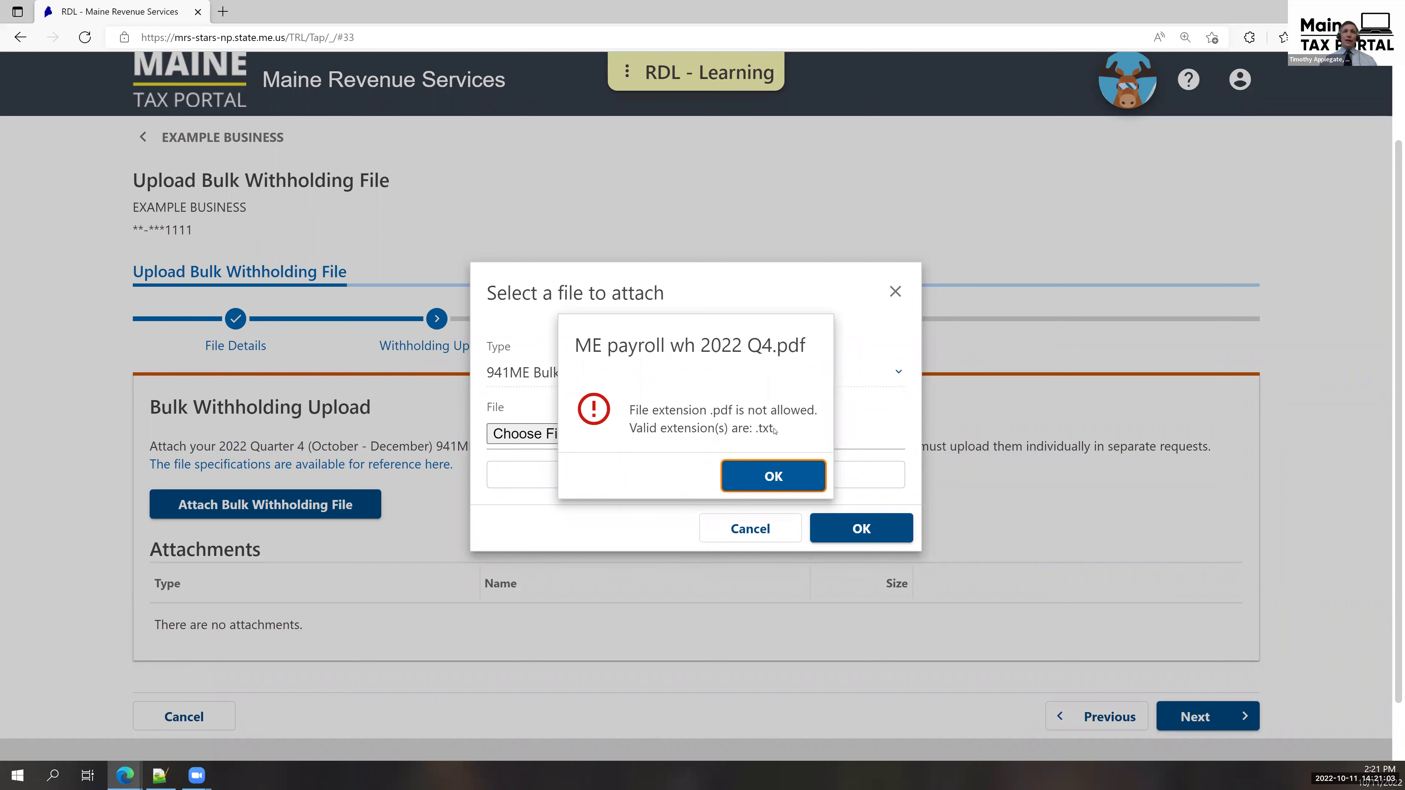
{"action": "key", "text": "Return"}
{"action": "key", "text": "Escape"}
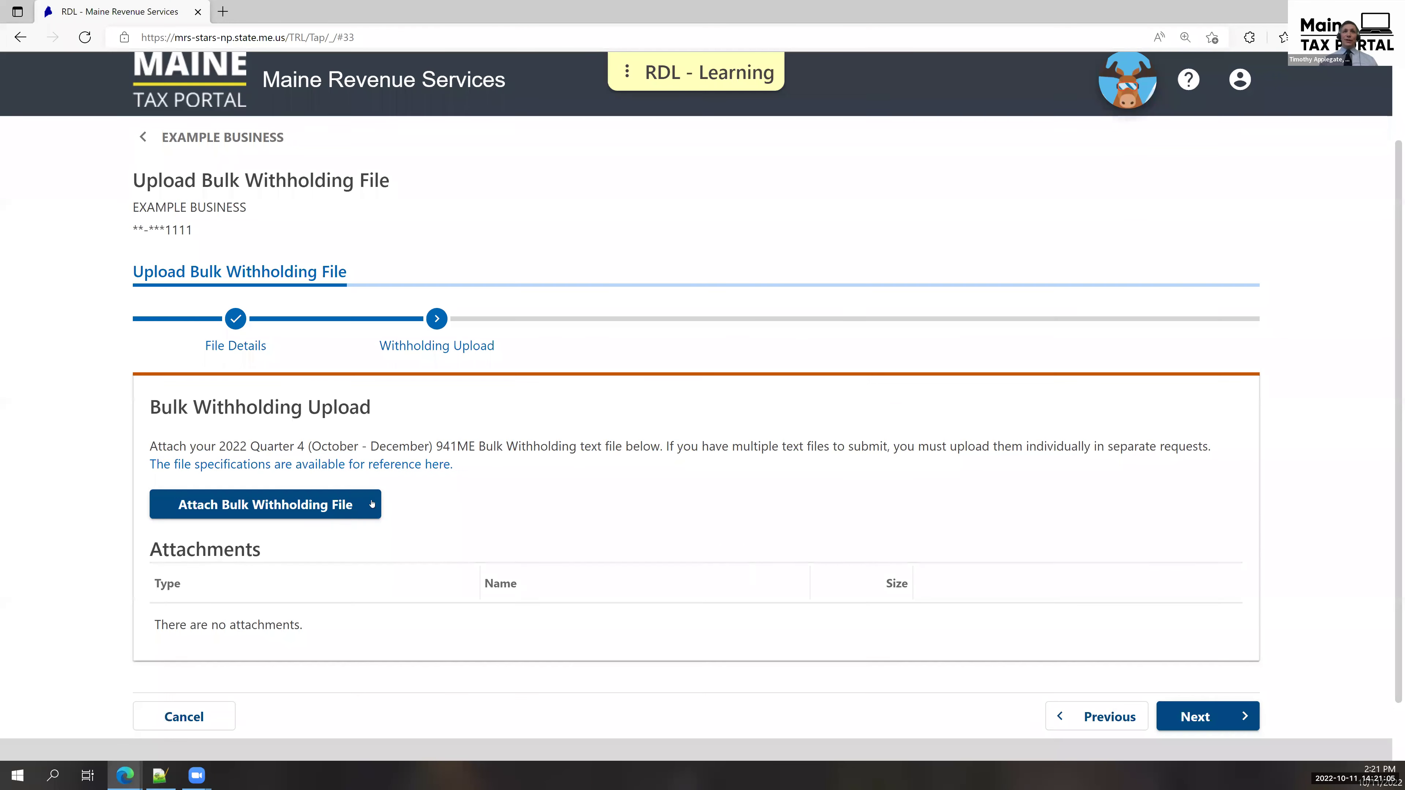
Attach Q4_2022_WITH_first.txt and check the error that Line 1 lacks 275 characters.
{"action": "left_click", "coordinate": [316, 502]}
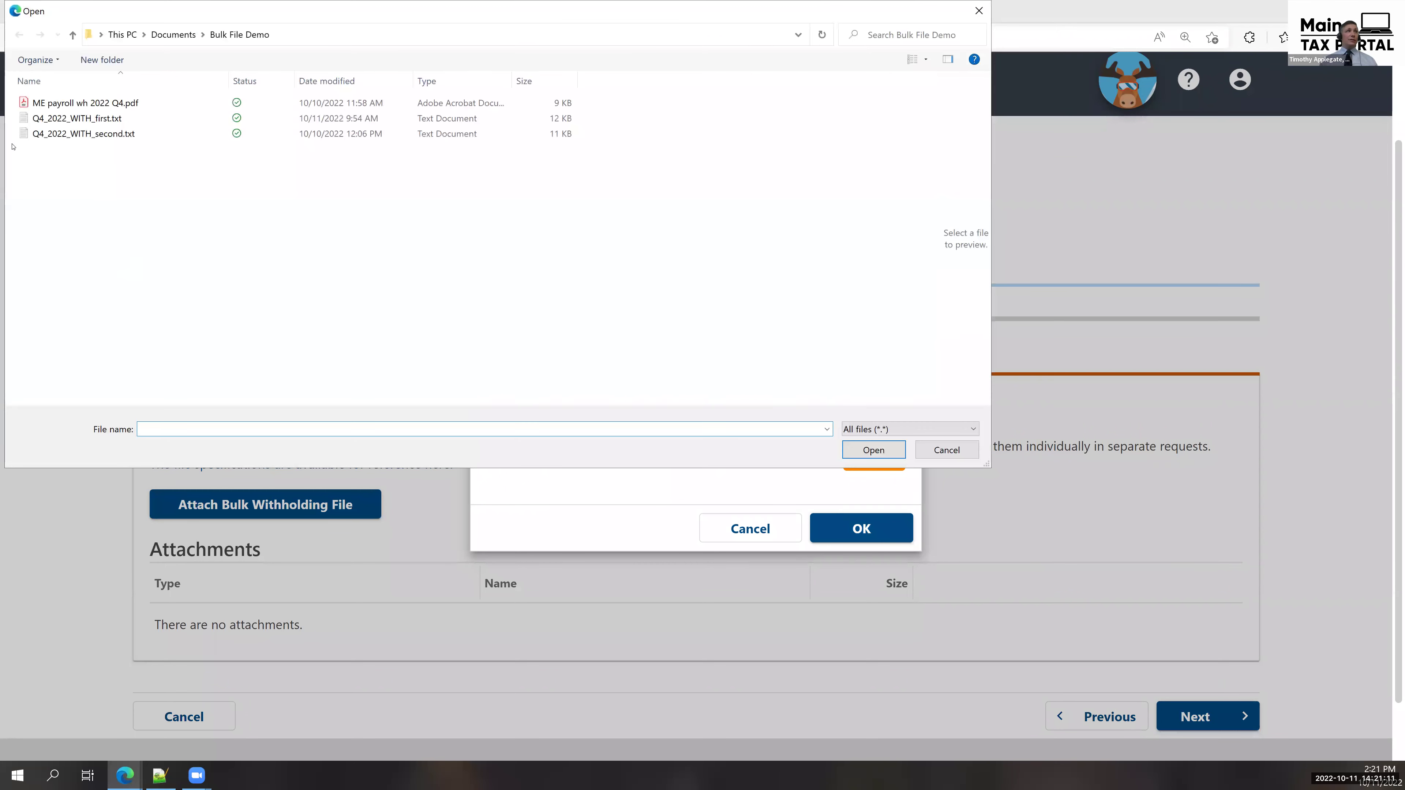
{"action": "double_click", "coordinate": [67, 118]}
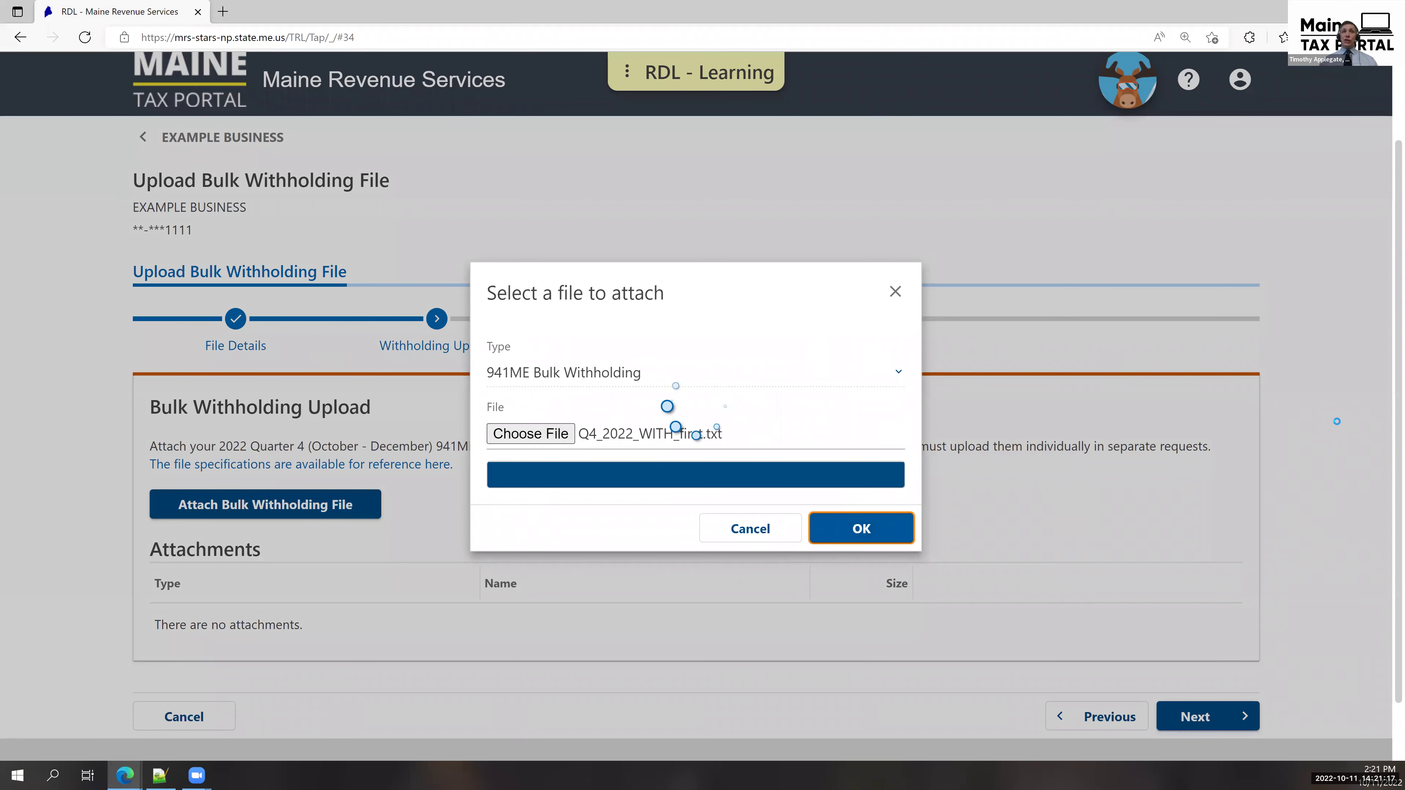
{"action": "scroll", "coordinate": [1338, 423], "scroll_direction": "down", "scroll_amount": 4}
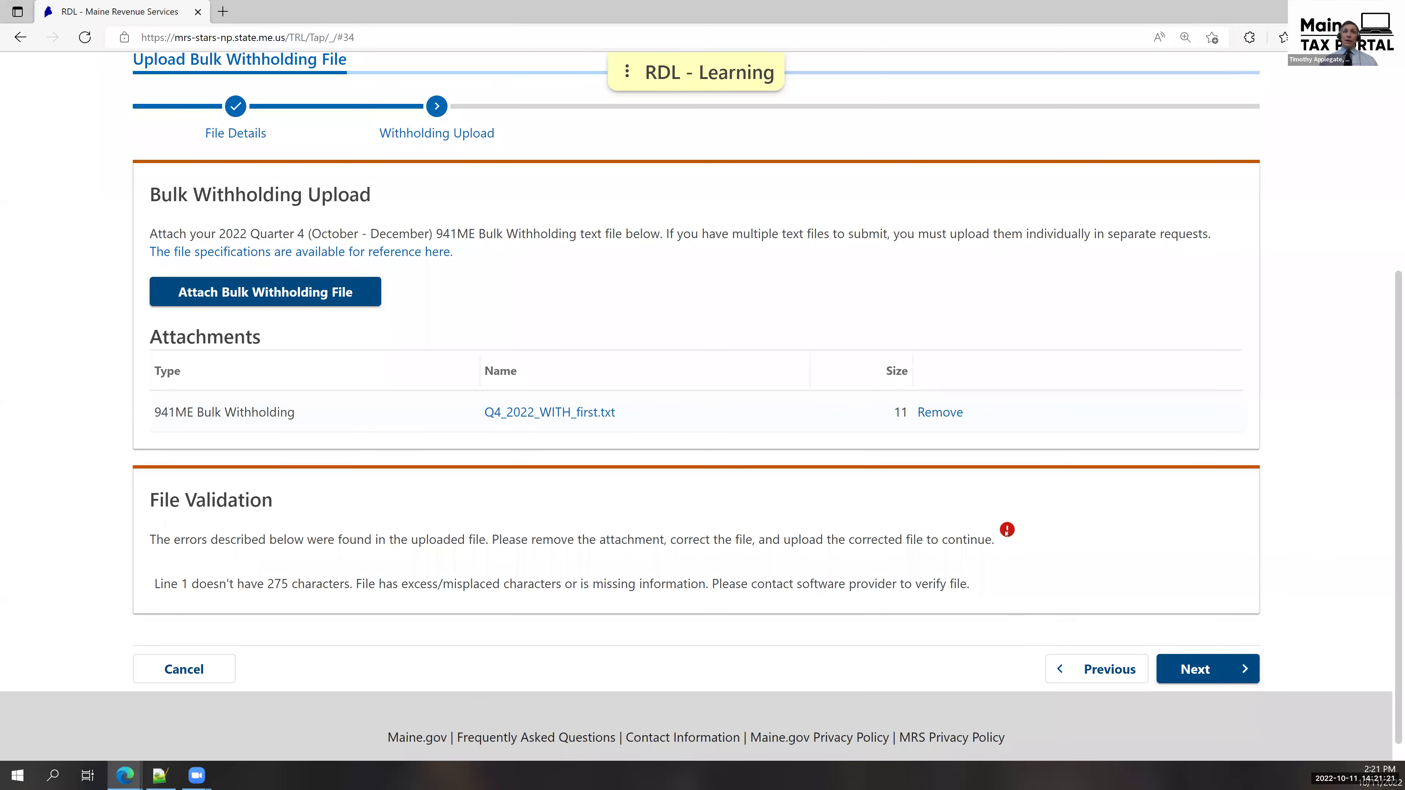
{"action": "mouse_move", "coordinate": [1006, 532]}
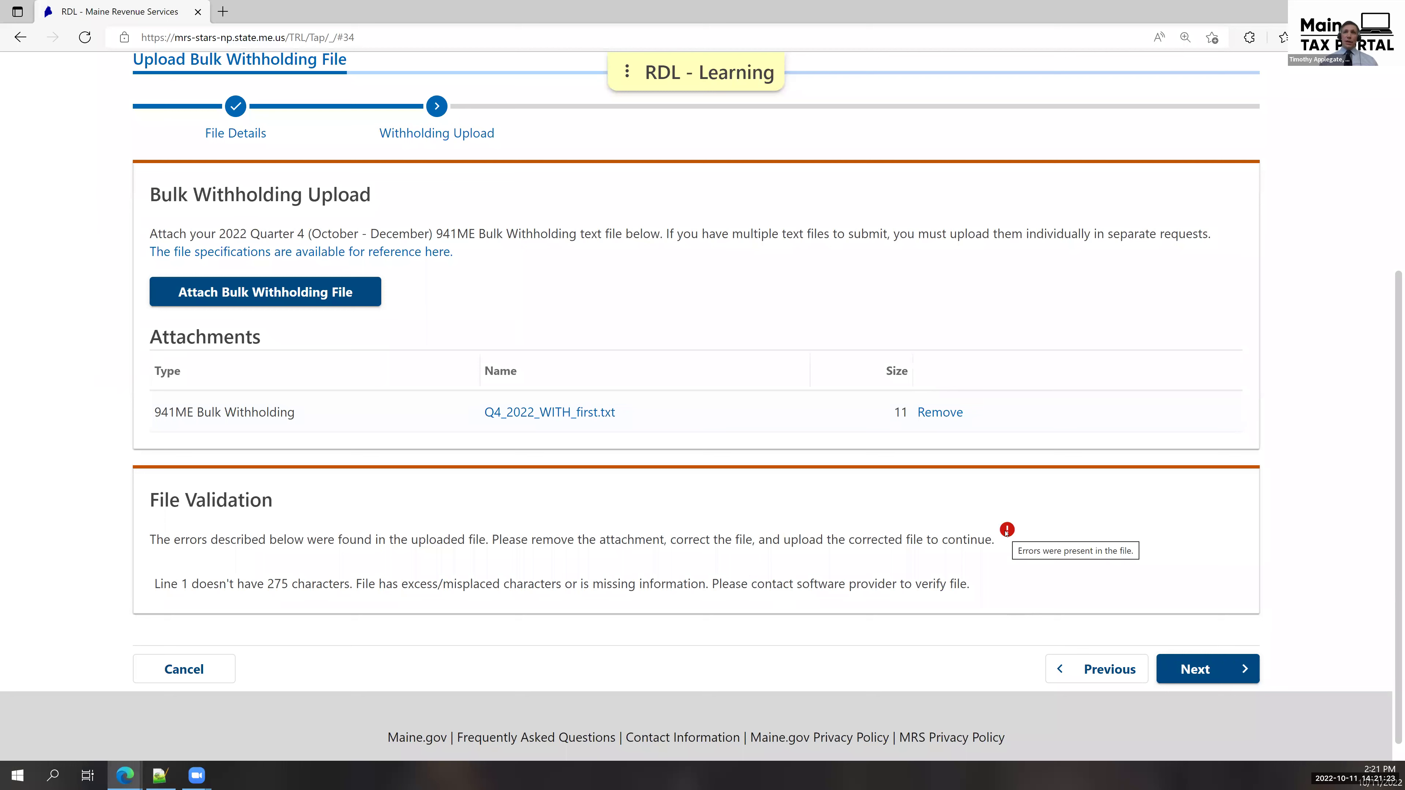